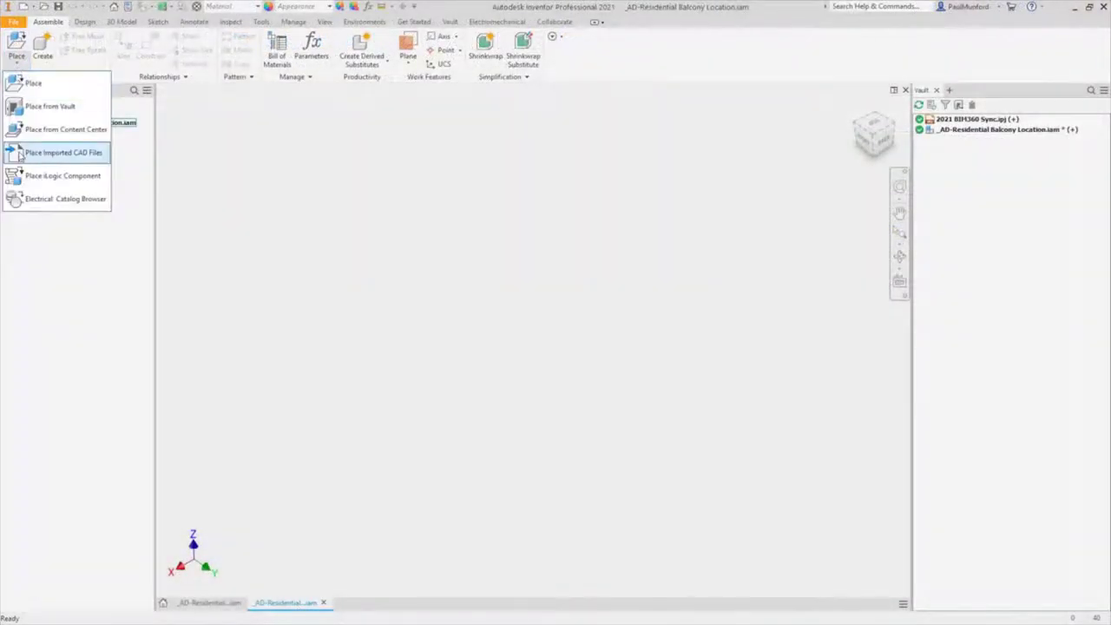
Place the architect's Revit building model into the balcony assembly as a reference model.
left_click(19, 154)
left_click(526, 261)
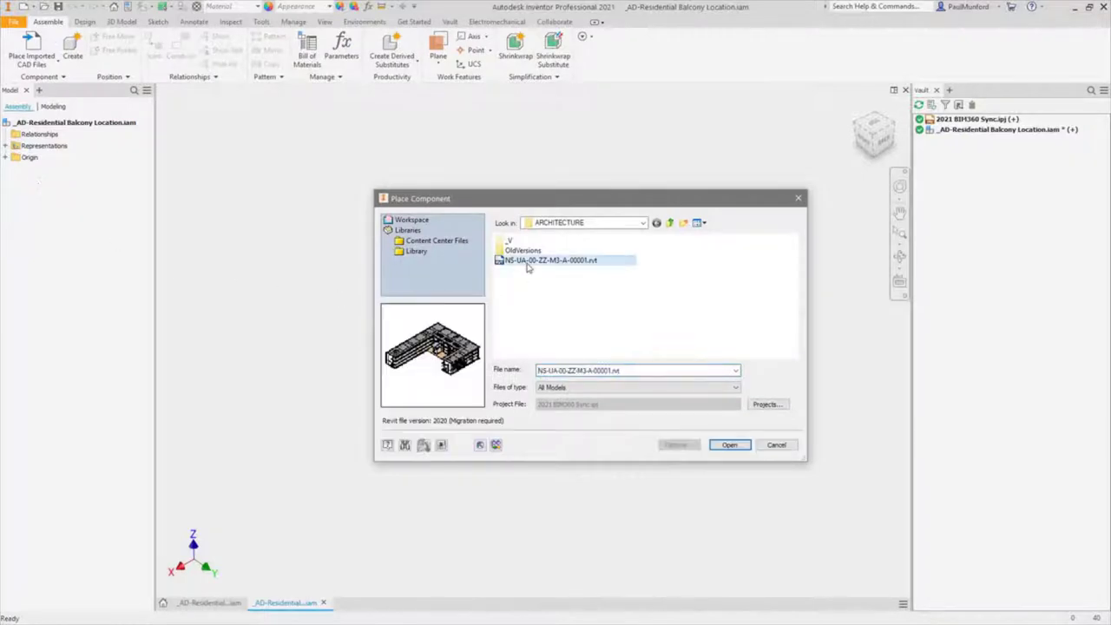
left_click(717, 446)
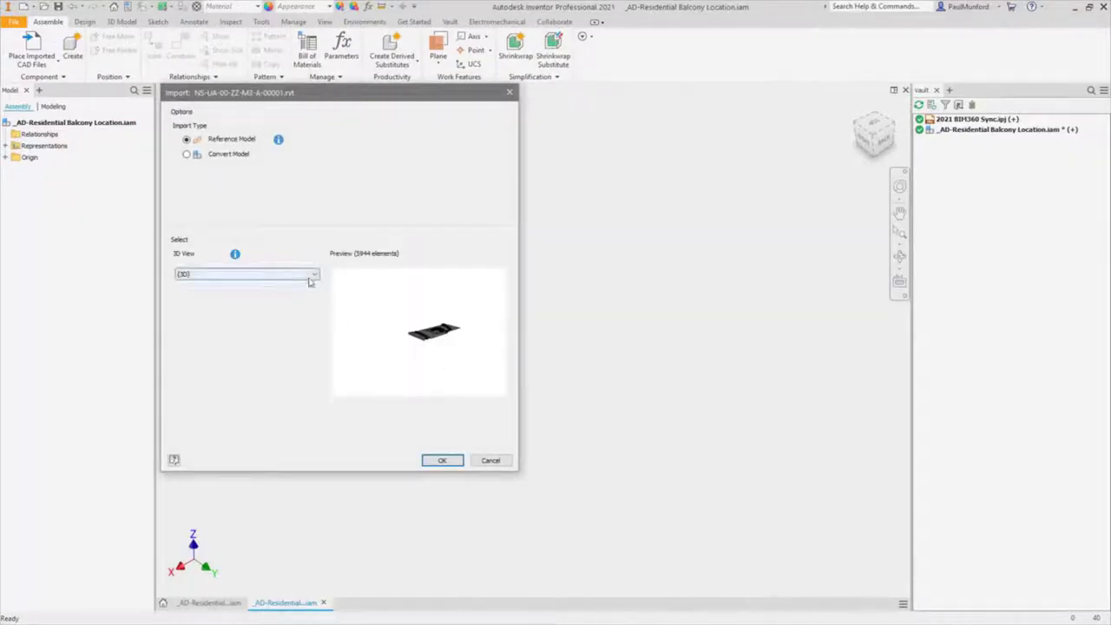
left_click(310, 282)
left_click(301, 322)
left_click(442, 460)
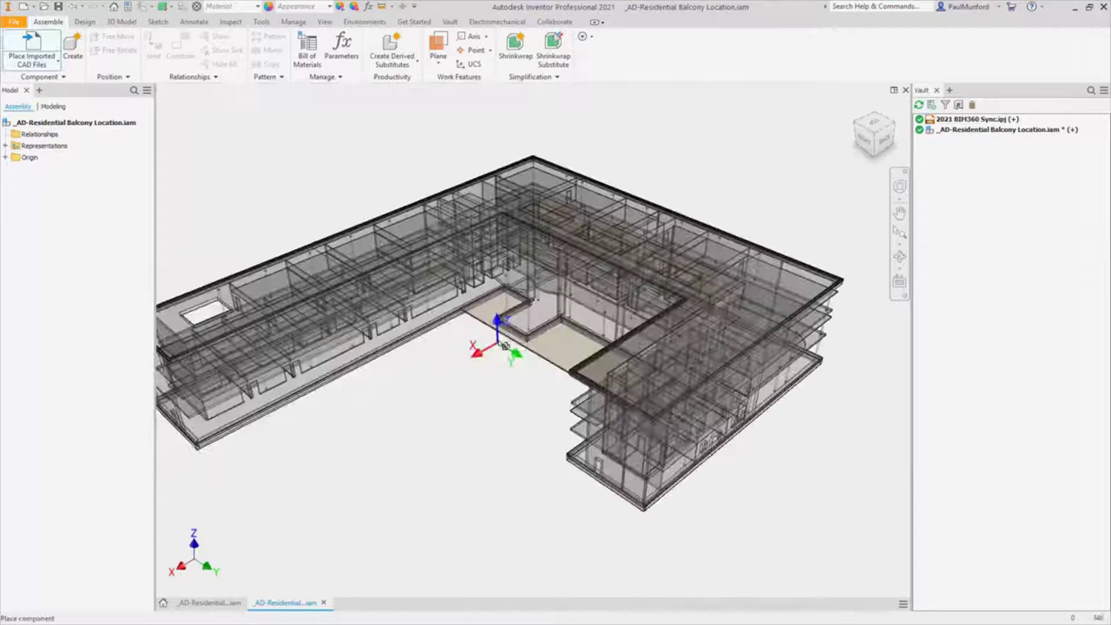
right_click(503, 345)
left_click(508, 363)
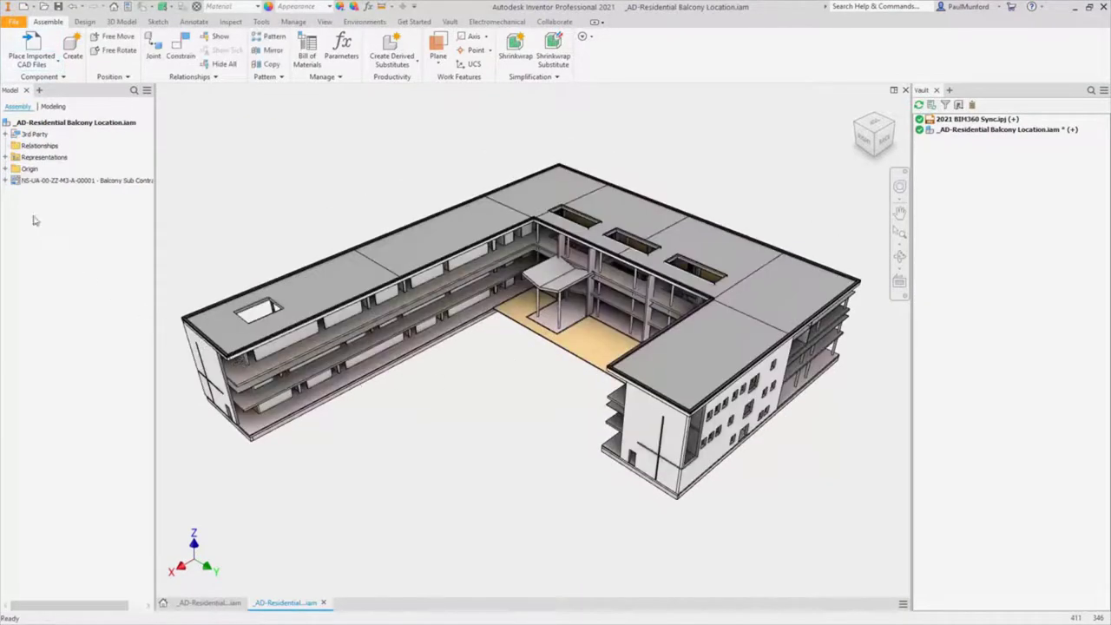
Expand the building's Walls folder and zoom to exterior masonry wall 139857.
left_click(5, 180)
left_click(14, 296)
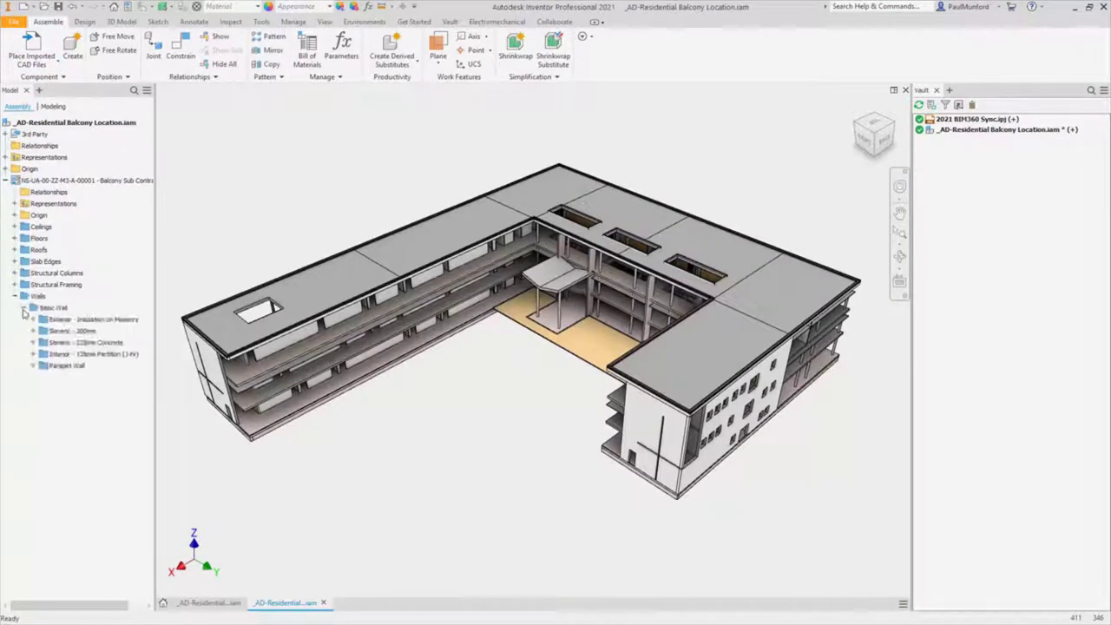
left_click(33, 319)
left_click(69, 342)
right_click(60, 342)
left_click(108, 537)
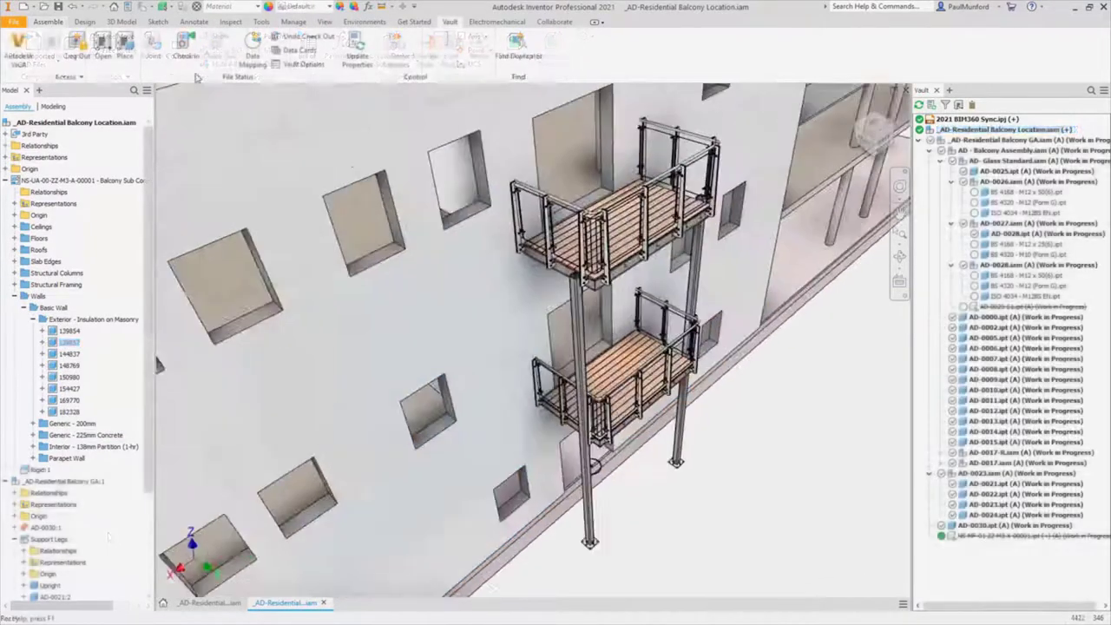
Check the assembly into Vault, commenting it was checked against the architect's model.
left_click(185, 48)
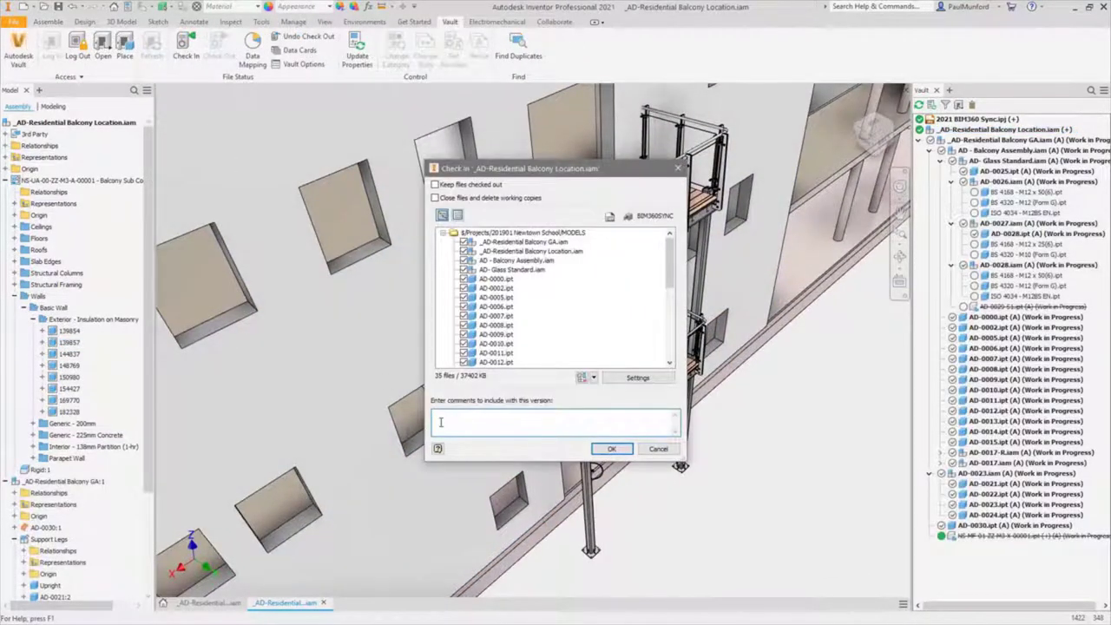
type("Balcony chec")
type("ked against Architects Model")
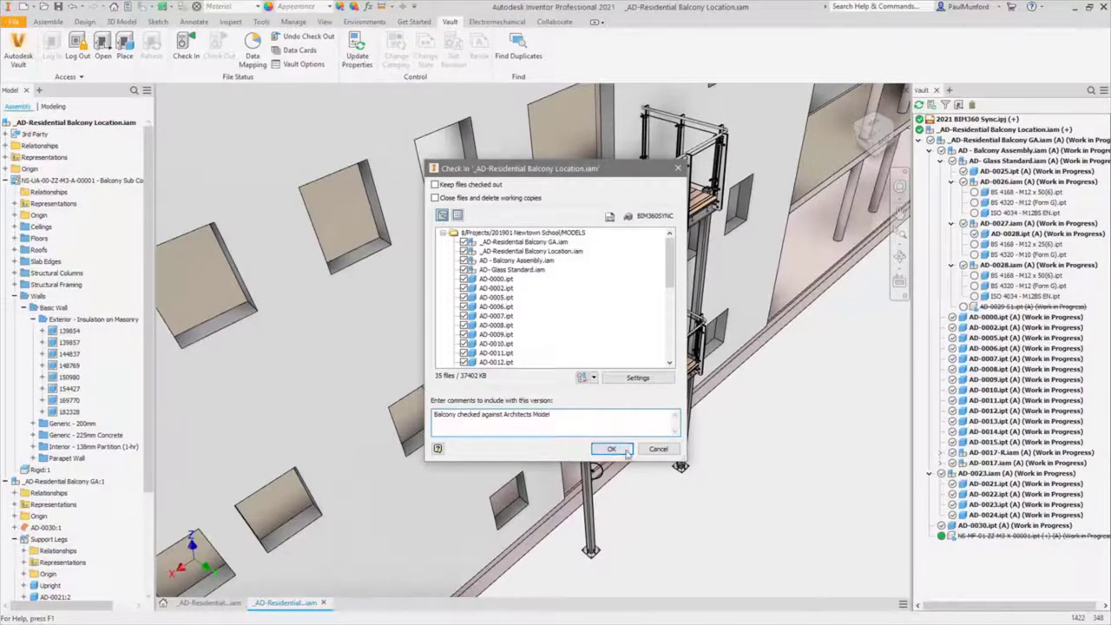
left_click(625, 452)
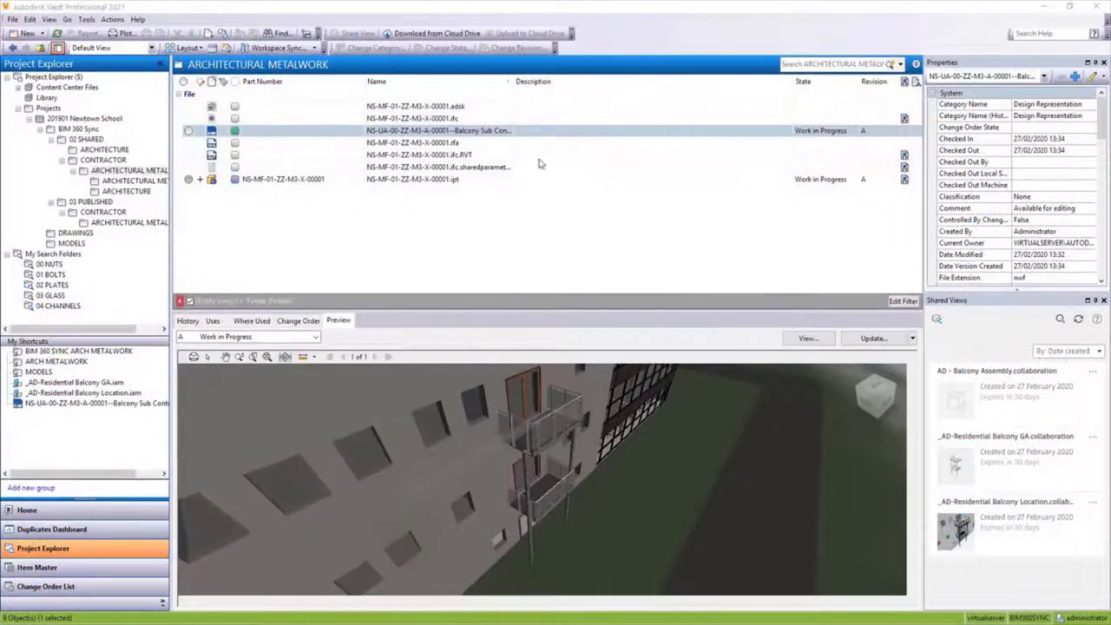
Share a view of the Balcony Sub Contractor model and open it in the web viewer.
right_click(540, 131)
left_click(549, 285)
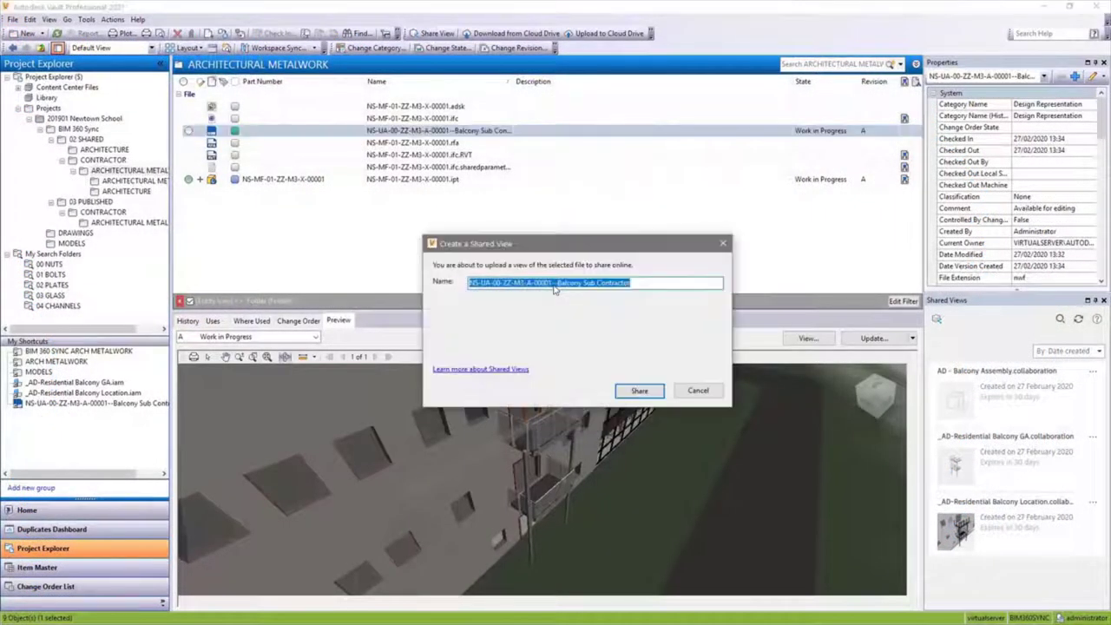
left_click(638, 389)
left_click(562, 333)
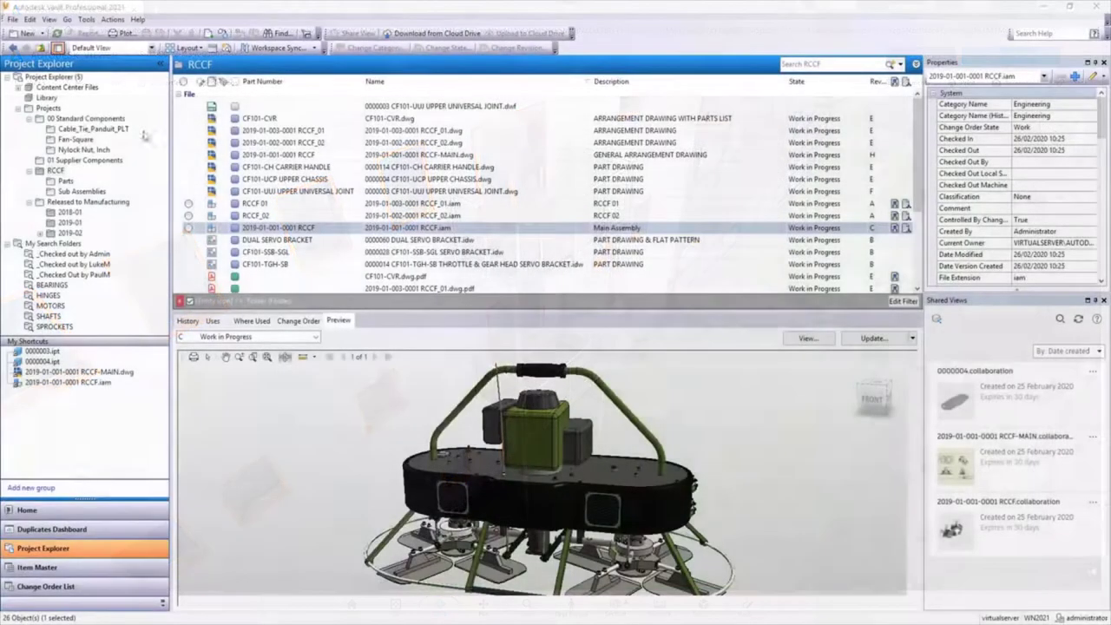
Choose green as the administrator status bar colour in Global Settings security.
left_click(86, 19)
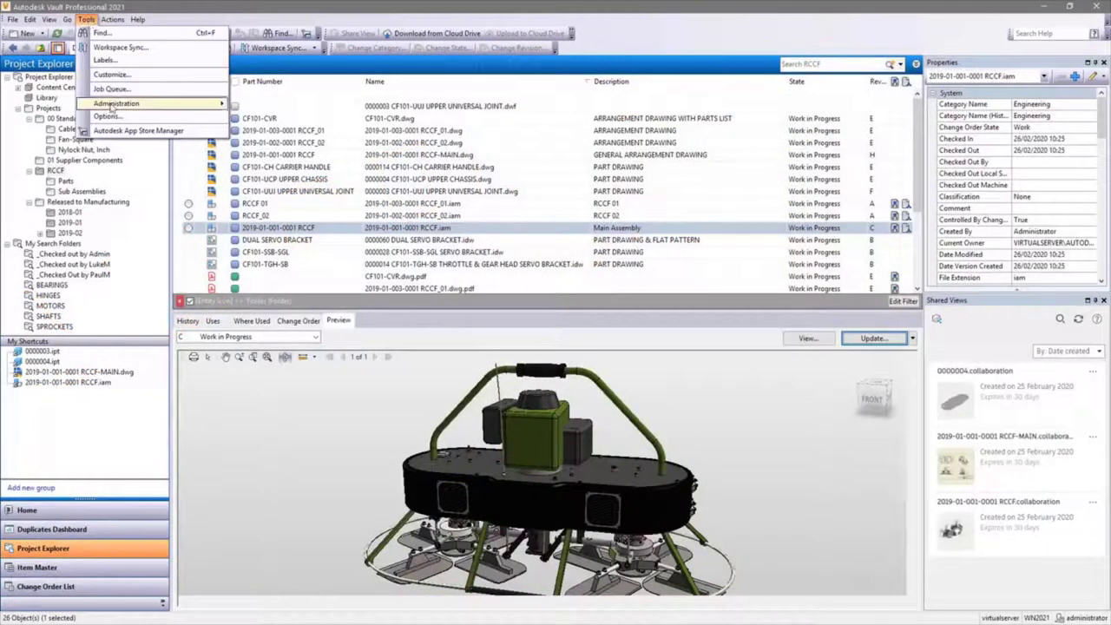
mouse_move(117, 103)
left_click(267, 119)
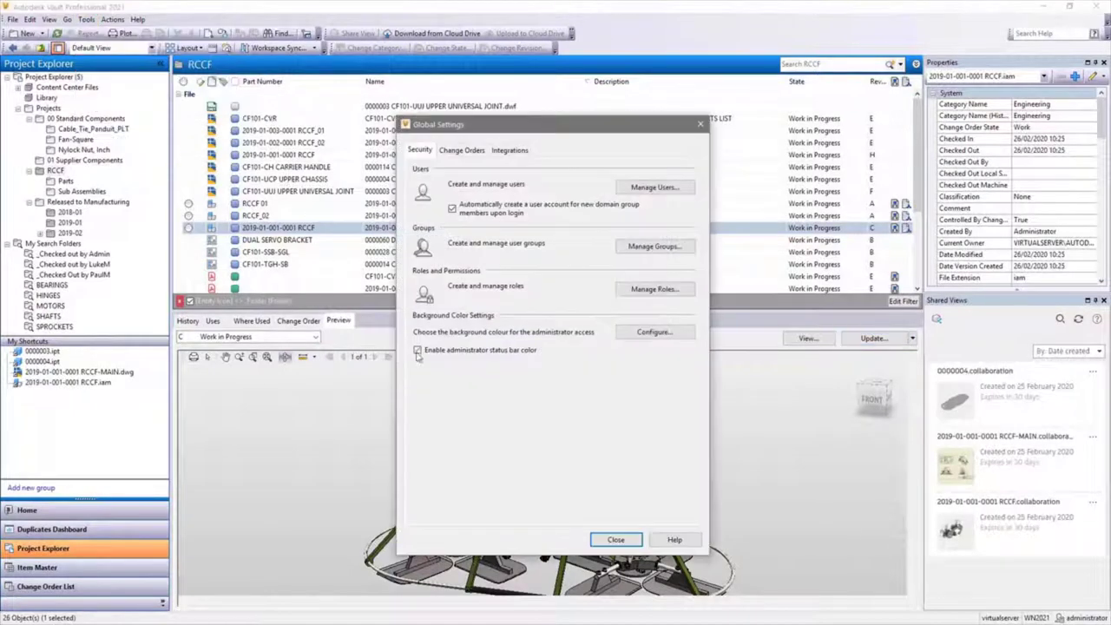
left_click(646, 334)
left_click(561, 328)
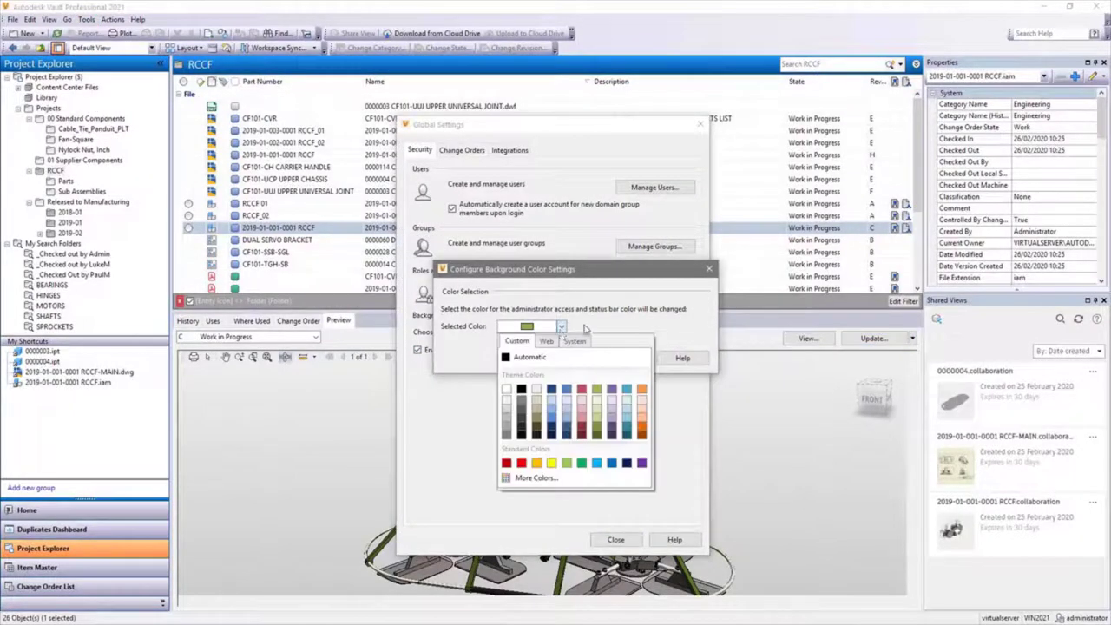
left_click(615, 539)
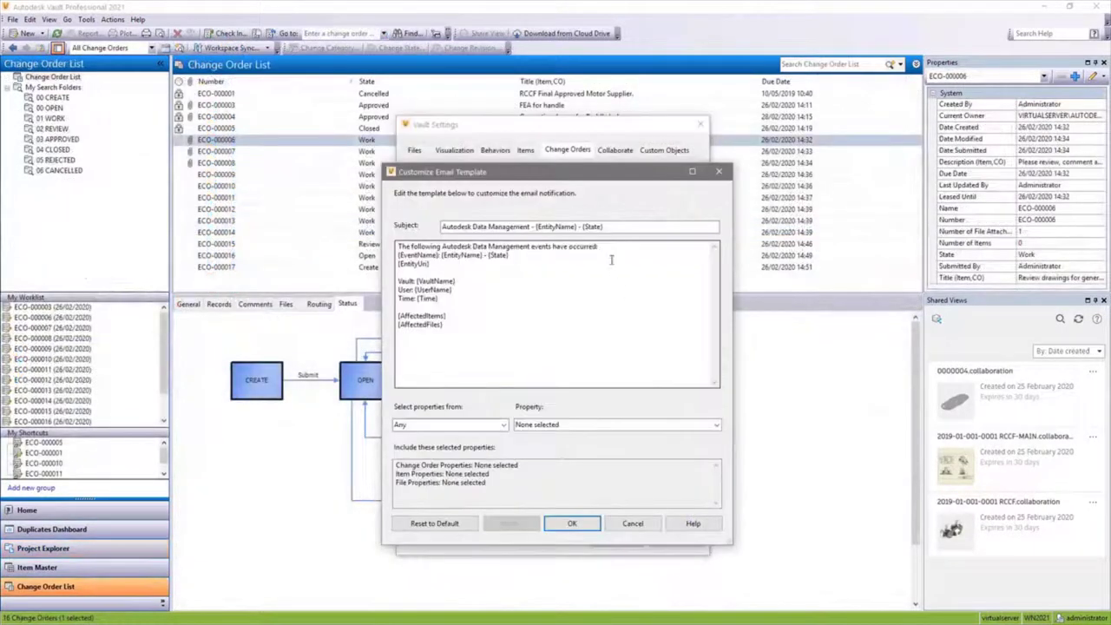
Change the email's opening line to 'Hi! We need your help with this change order!' and insert Created By.
left_click_drag(599, 246, 398, 247)
type("Hi! We need your help with this change order!")
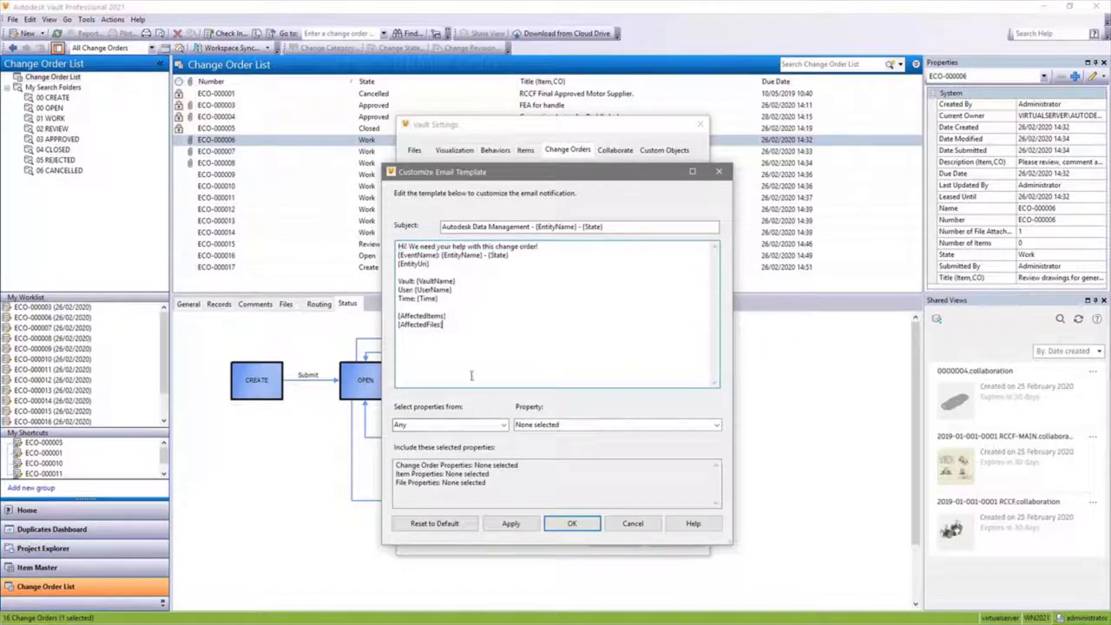
left_click(448, 424)
left_click(498, 446)
left_click(716, 424)
left_click(537, 216)
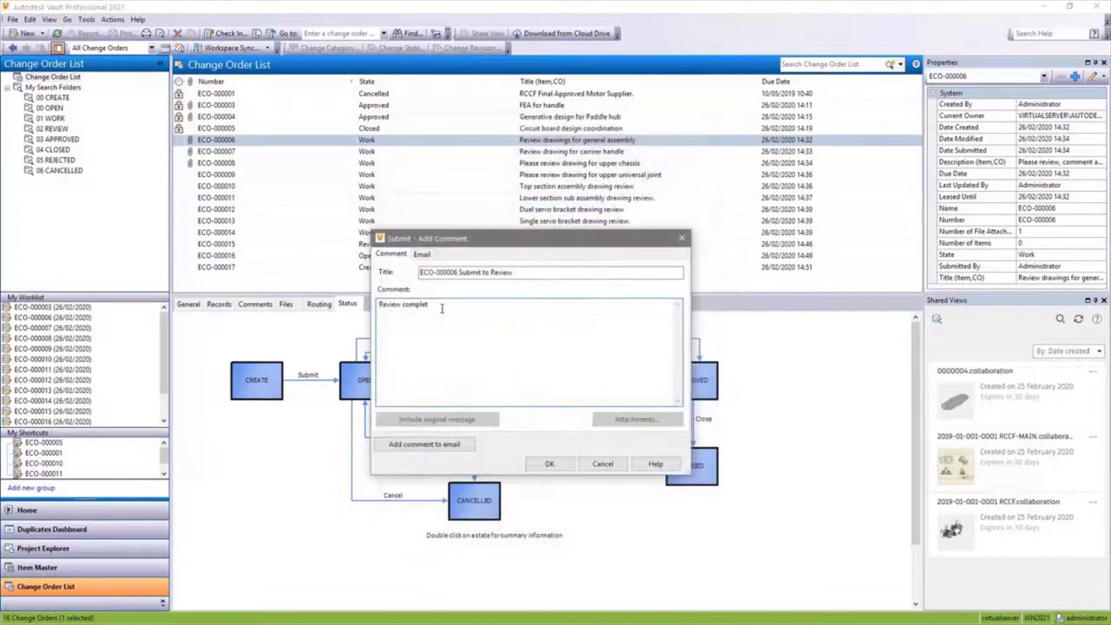
Add the ECO-000006 submission comment to the notification email and preview it.
type("igned for approval.")
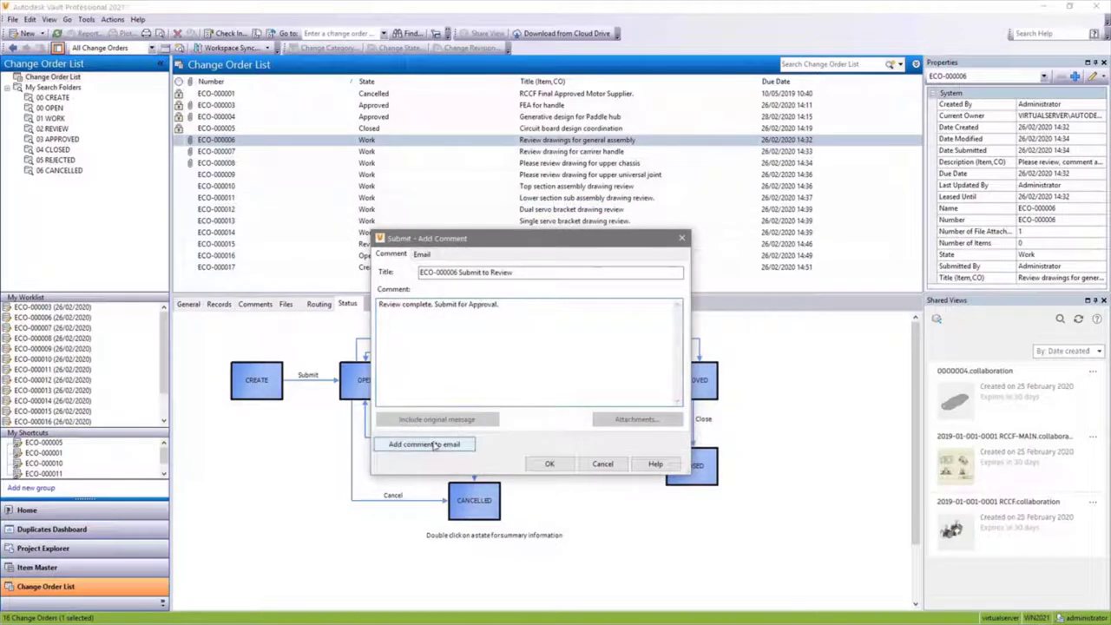
left_click(423, 443)
left_click(423, 255)
left_click_drag(678, 343, 684, 369)
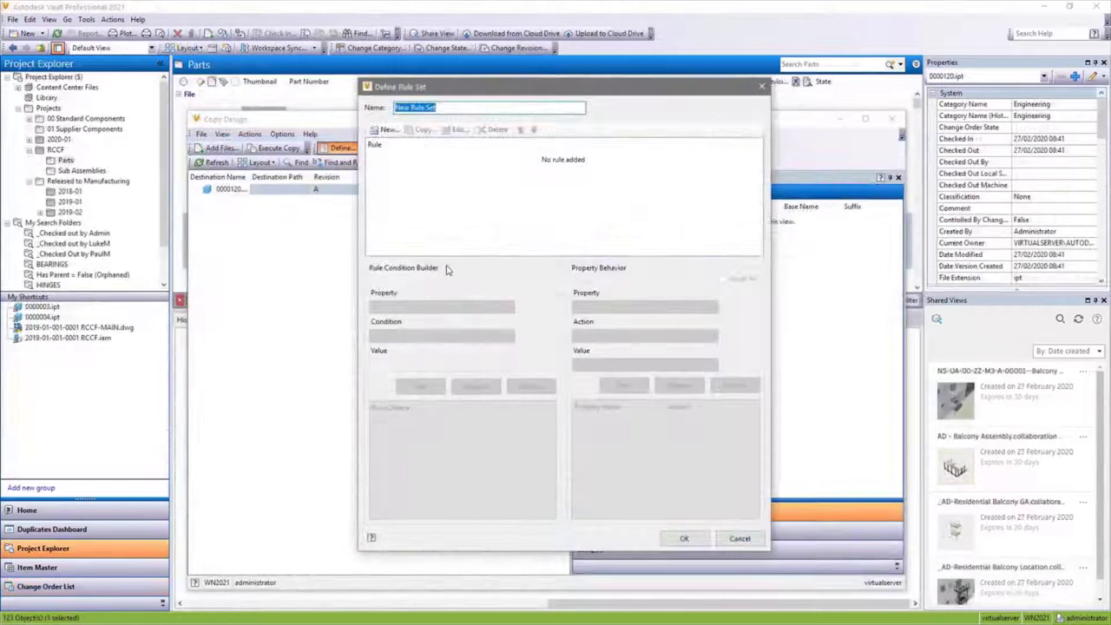
Add an 'Original Part Number' rule to the ADSK rule set.
type("ADSK")
left_click(383, 130)
type("Or")
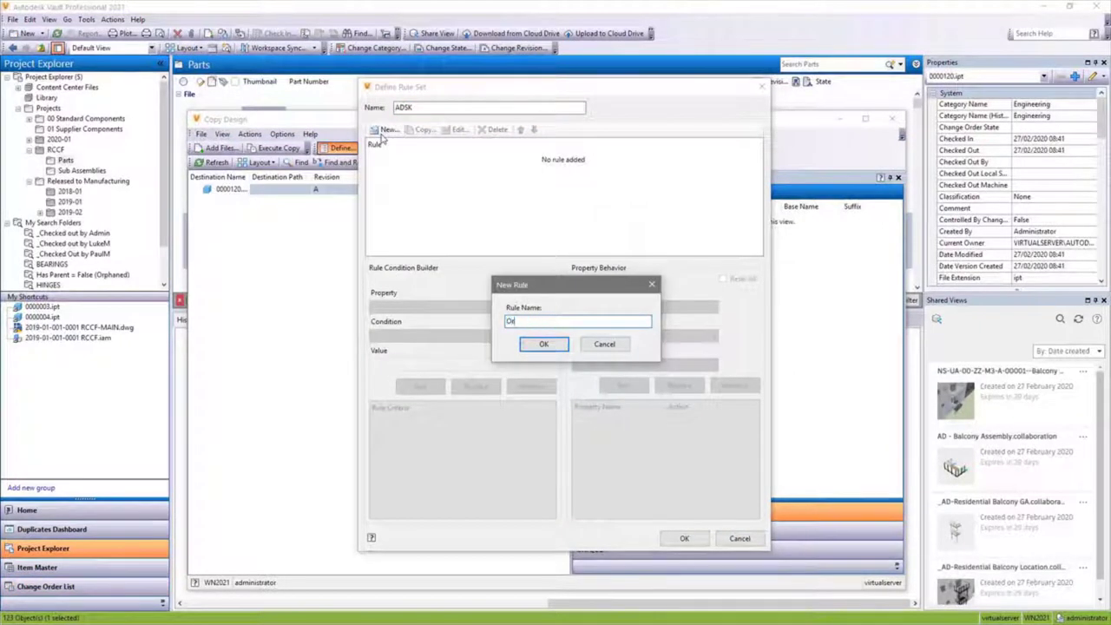
type("iginal Part Number")
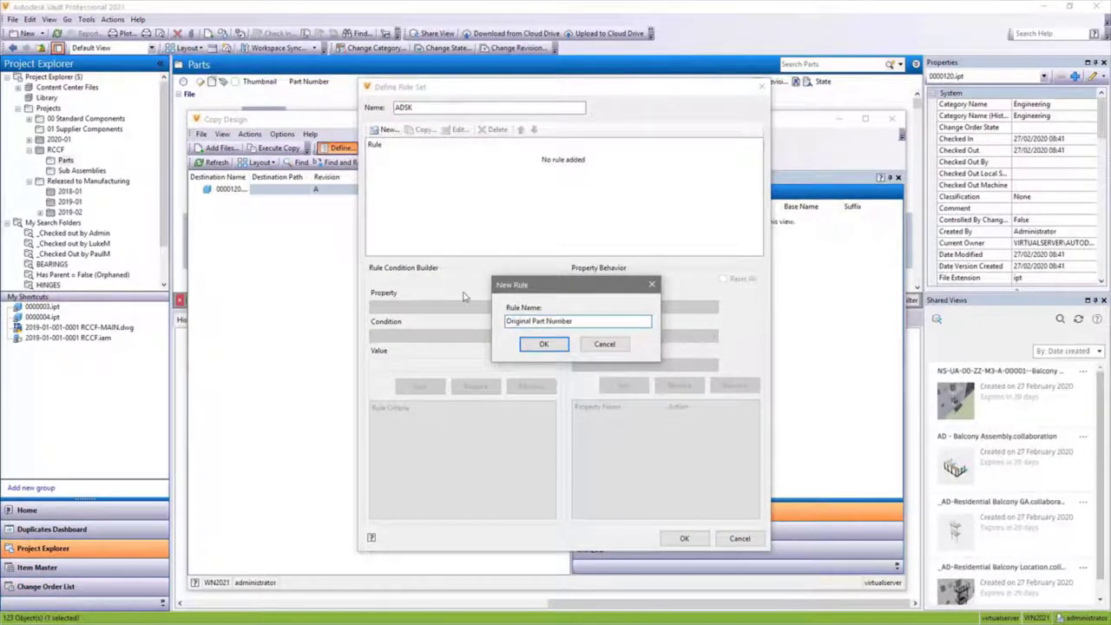
left_click(531, 346)
Set the rule's criteria to File Extension is ipt, iam or idw, with Category Name reset.
left_click(441, 306)
scroll(504, 401, "down", 2)
left_click(391, 414)
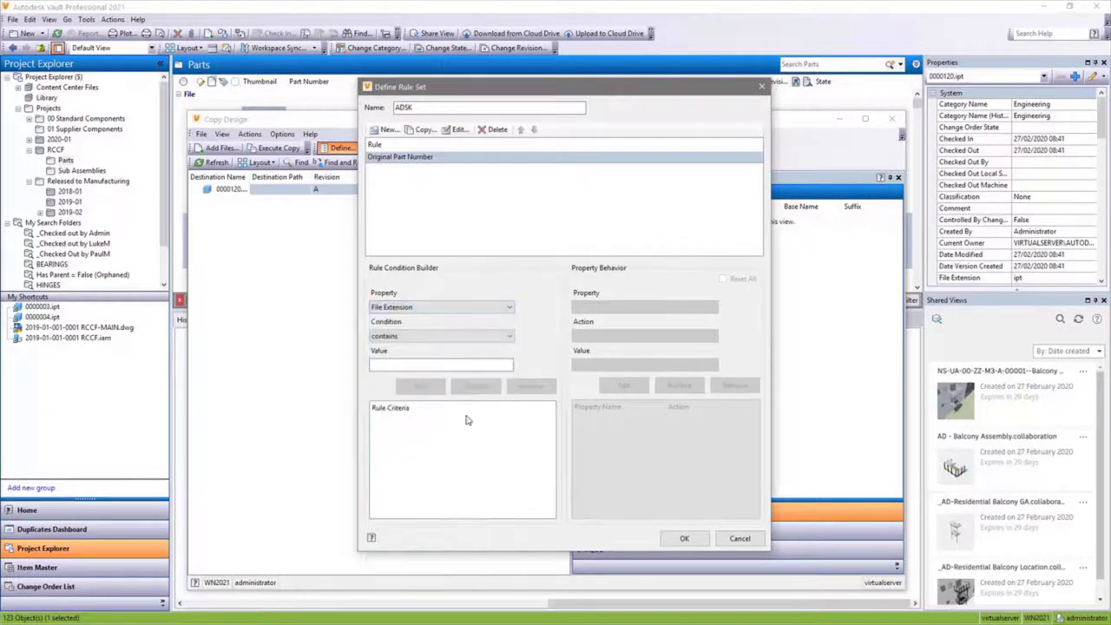
left_click(441, 336)
left_click(382, 352)
left_click(441, 364)
type("ipt")
left_click(420, 386)
double_click(382, 365)
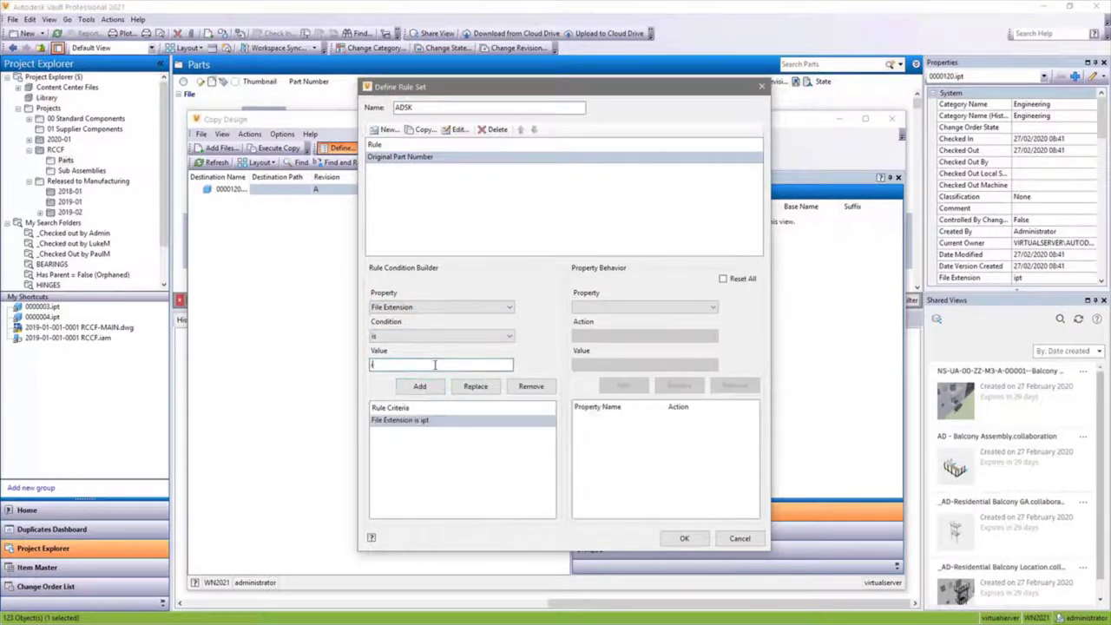
type("iam")
left_click(420, 387)
type("idw")
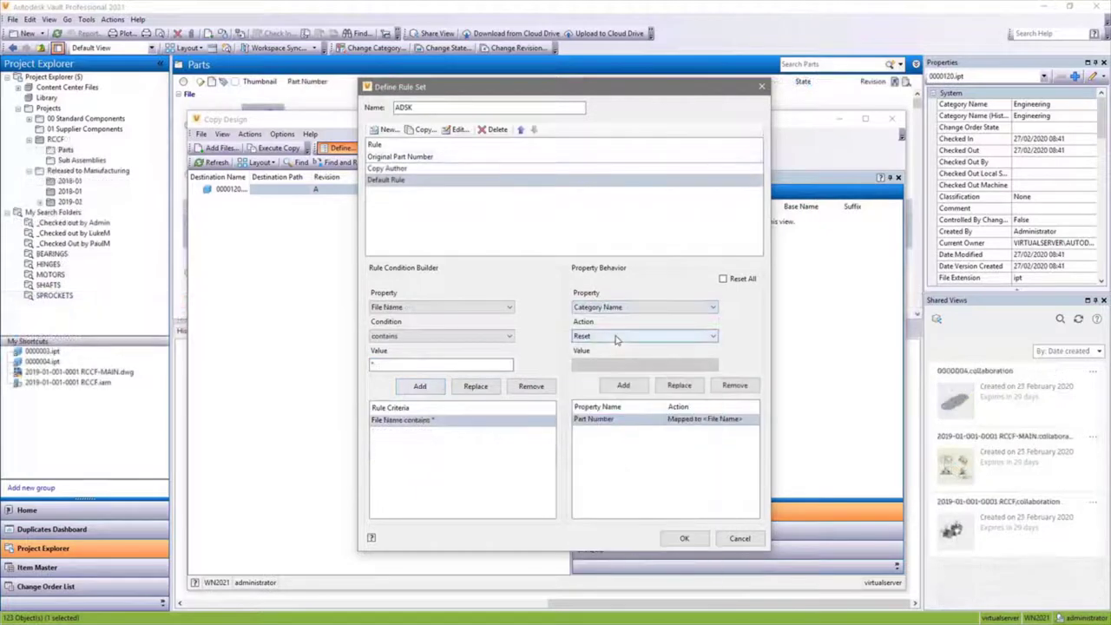
left_click(623, 386)
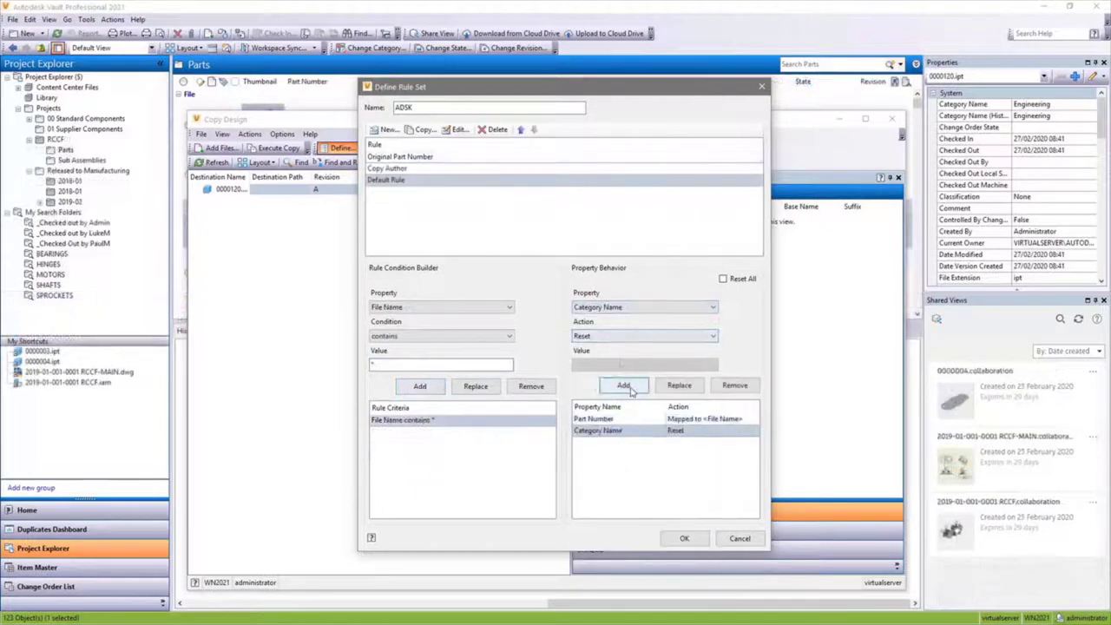
Save ADSK as the default rule set and execute the renumbered assembly copy in tree view.
left_click(682, 538)
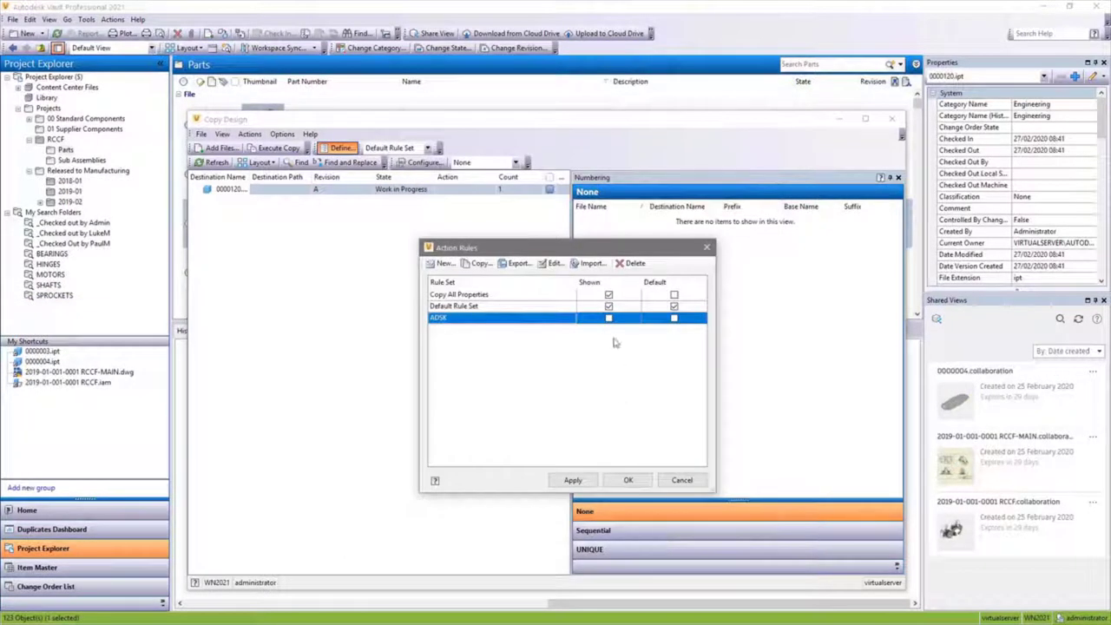
left_click(608, 317)
left_click(674, 318)
left_click(577, 483)
left_click(627, 480)
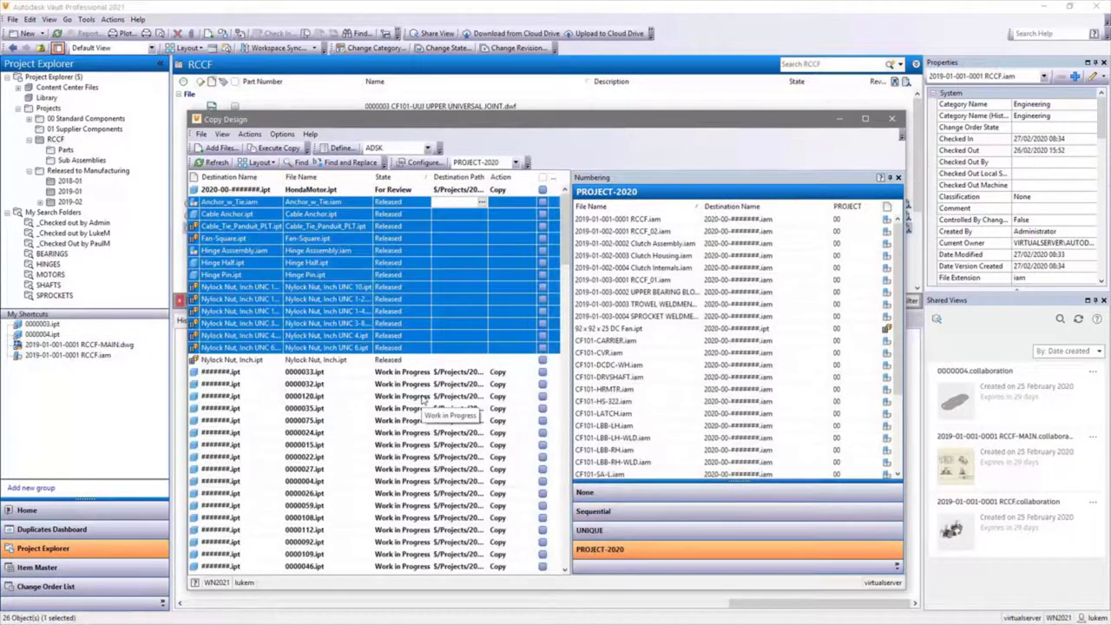
left_click(261, 162)
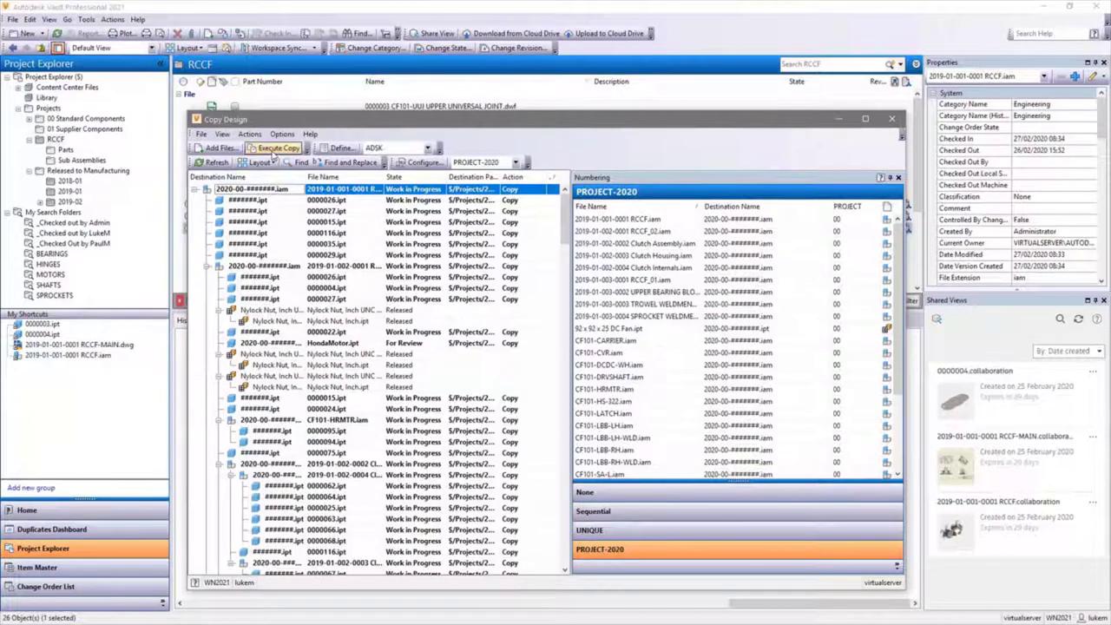
left_click(276, 148)
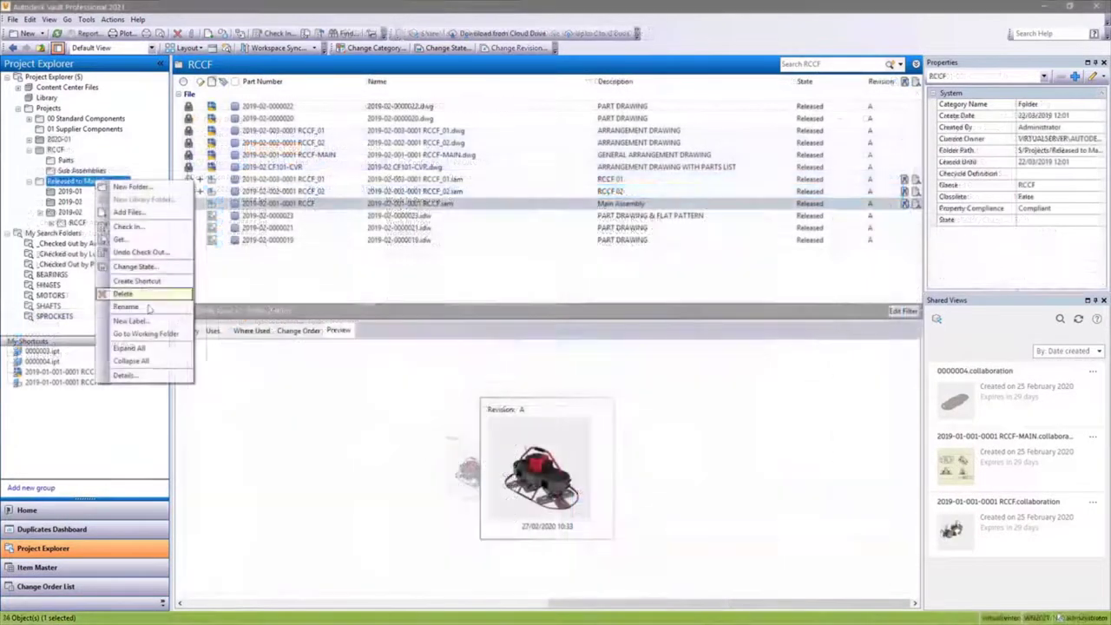
Override the folder's security and add the Engineering, Manufacturing and Project Management groups.
left_click(169, 372)
left_click(450, 199)
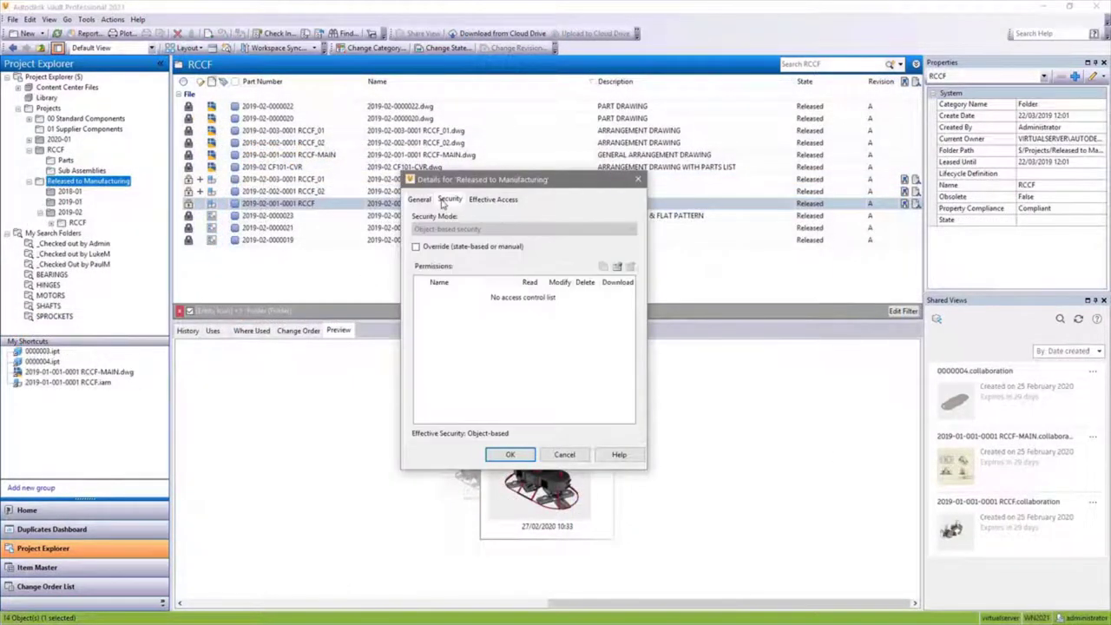
left_click(416, 247)
left_click(617, 266)
left_click(519, 256)
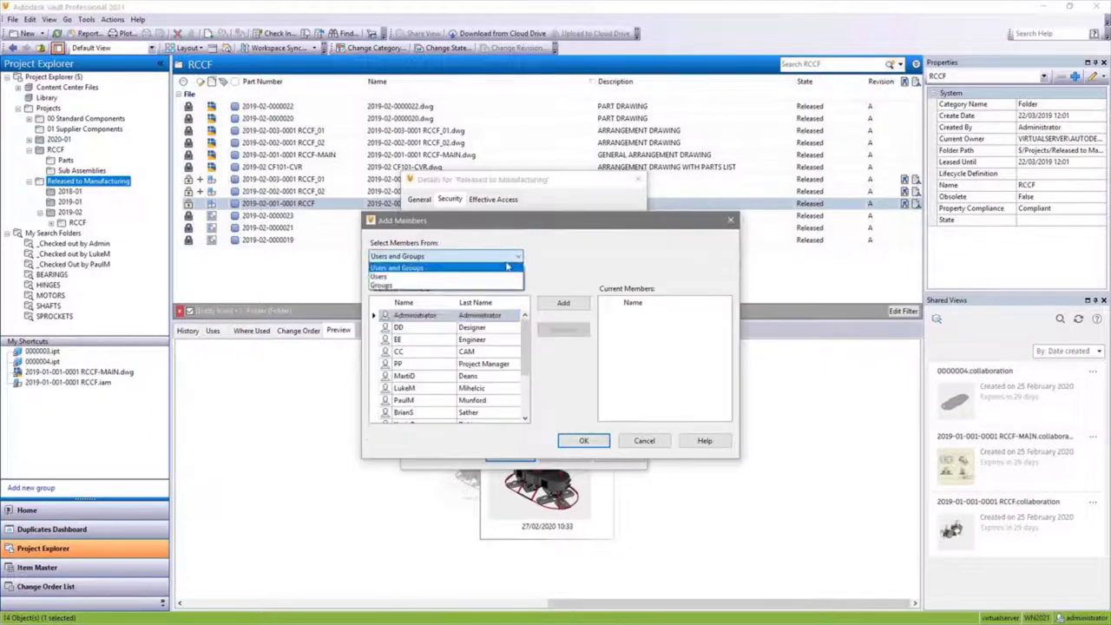
left_click(408, 287)
left_click_drag(429, 327, 519, 345)
left_click(563, 302)
left_click(583, 440)
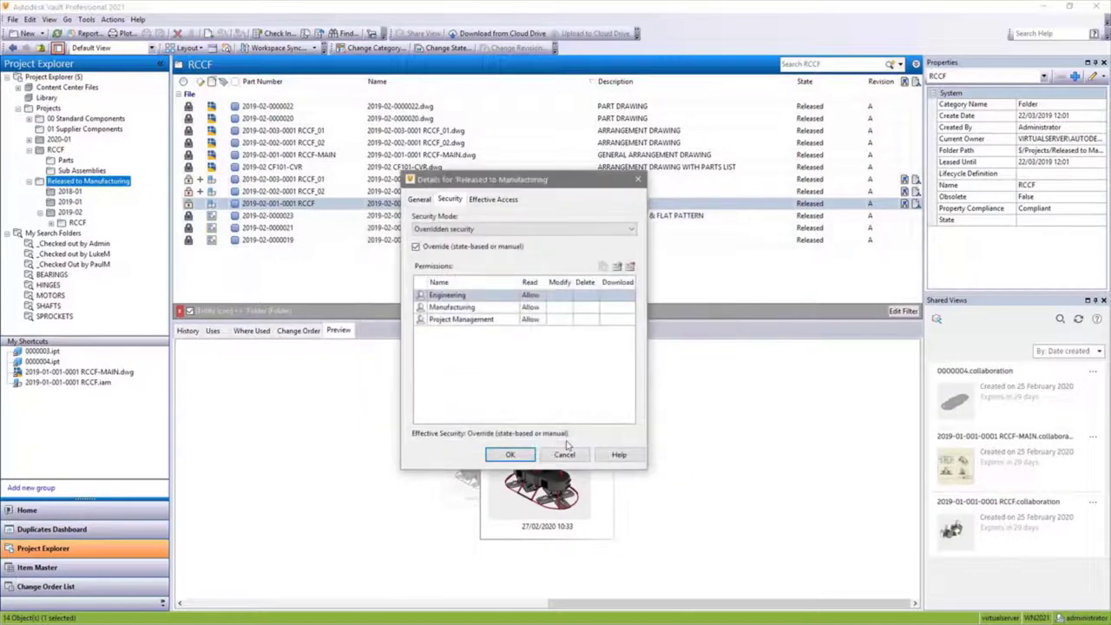
Deny delete, modify and download rights per group, allowing downloads for Engineering and Manufacturing.
left_click(582, 296)
left_click(584, 316)
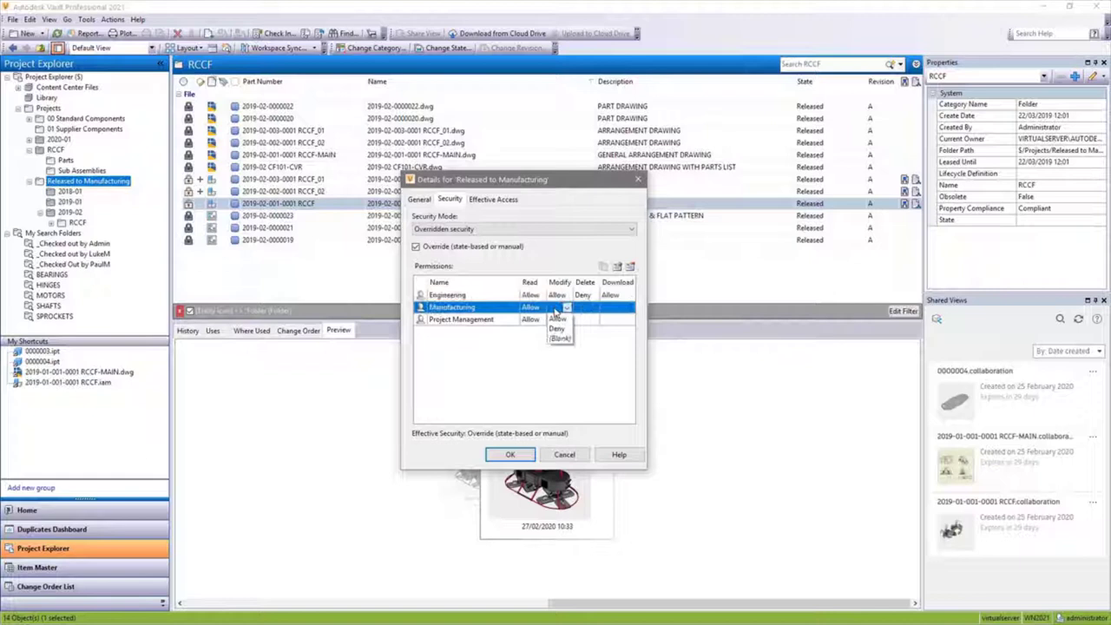
left_click(558, 328)
left_click(618, 307)
left_click(557, 319)
left_click(558, 341)
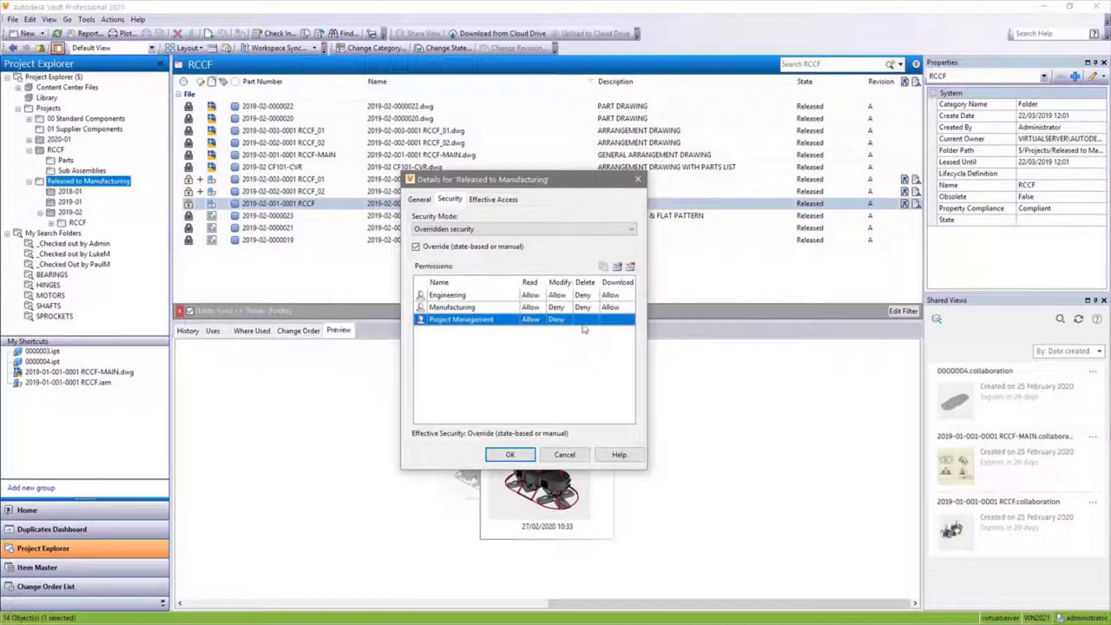
left_click(584, 319)
left_click(584, 340)
left_click(618, 320)
Check the remaining users' effective access to the folder, then close its details.
left_click(492, 201)
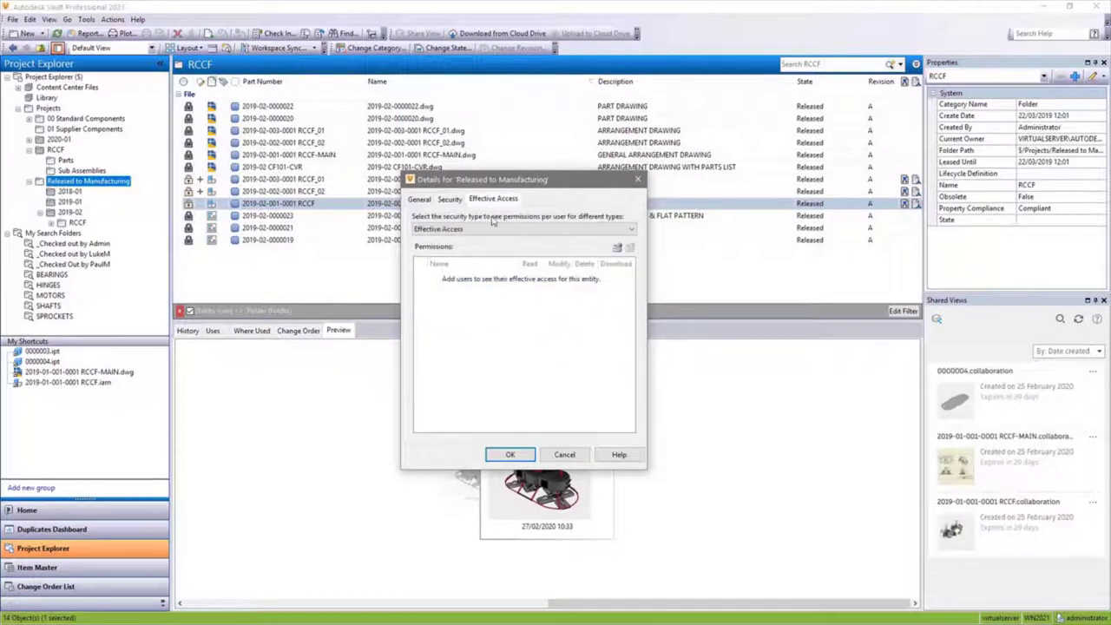
left_click(613, 247)
scroll(528, 337, "down", 1)
left_click(438, 367)
left_click(432, 414, "shift")
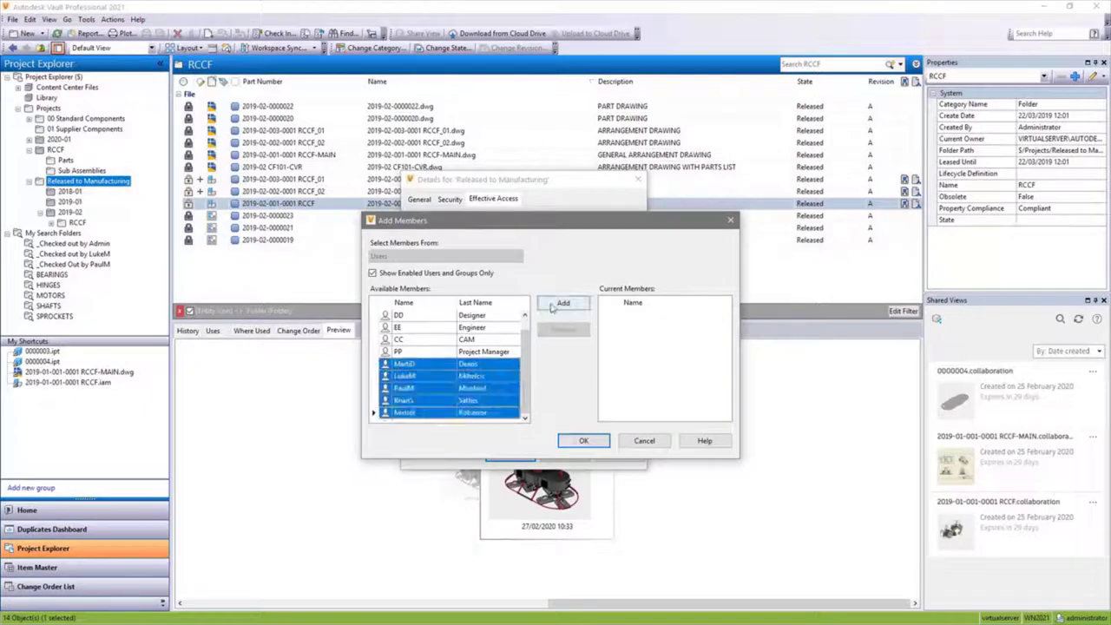
left_click(563, 303)
left_click(573, 442)
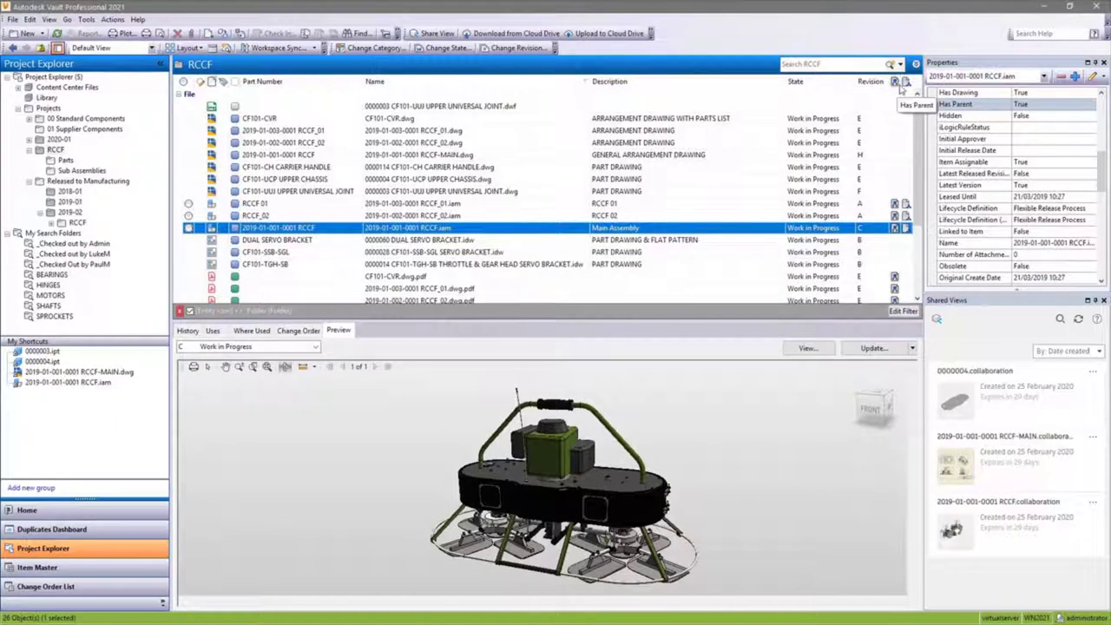
Run an advanced search for files where Has Parent is False.
left_click(915, 66)
left_click(242, 97)
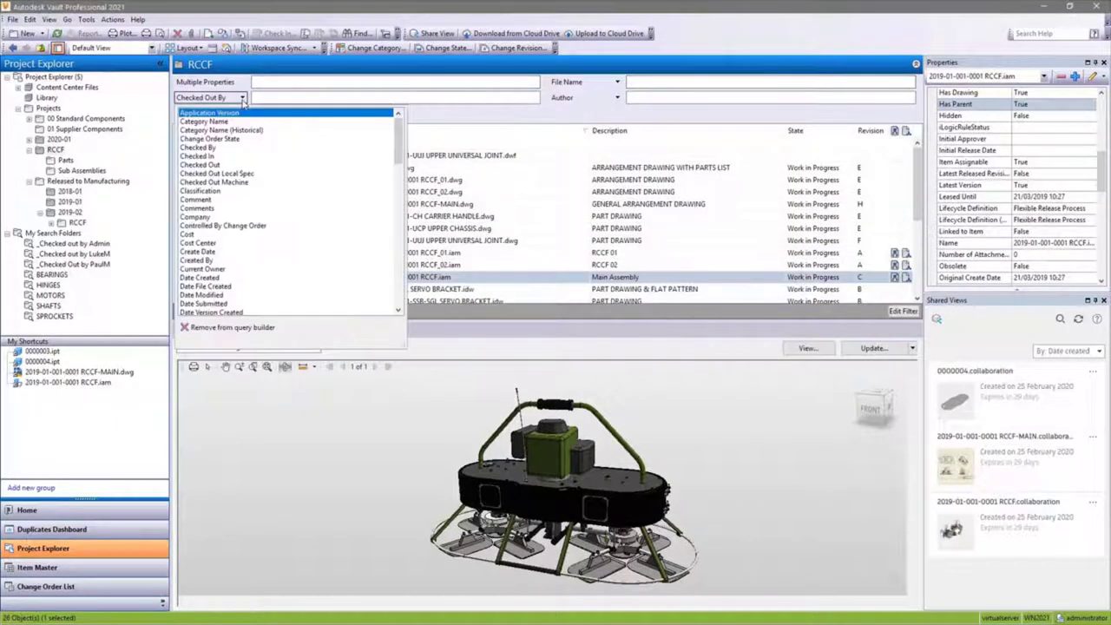
left_click_drag(397, 142, 392, 203)
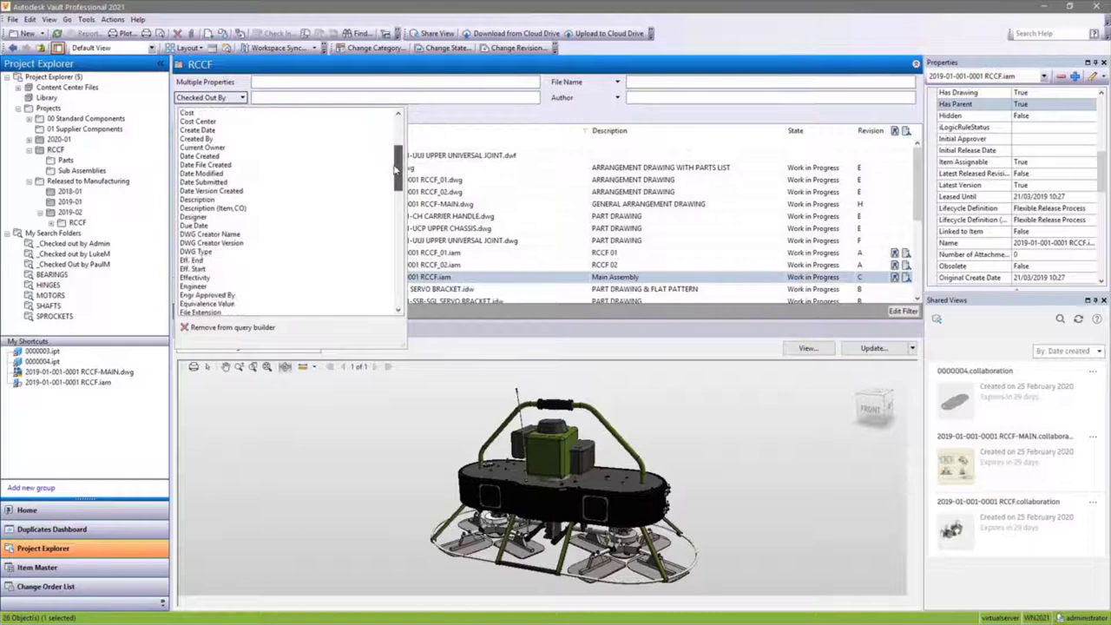
left_click(249, 252)
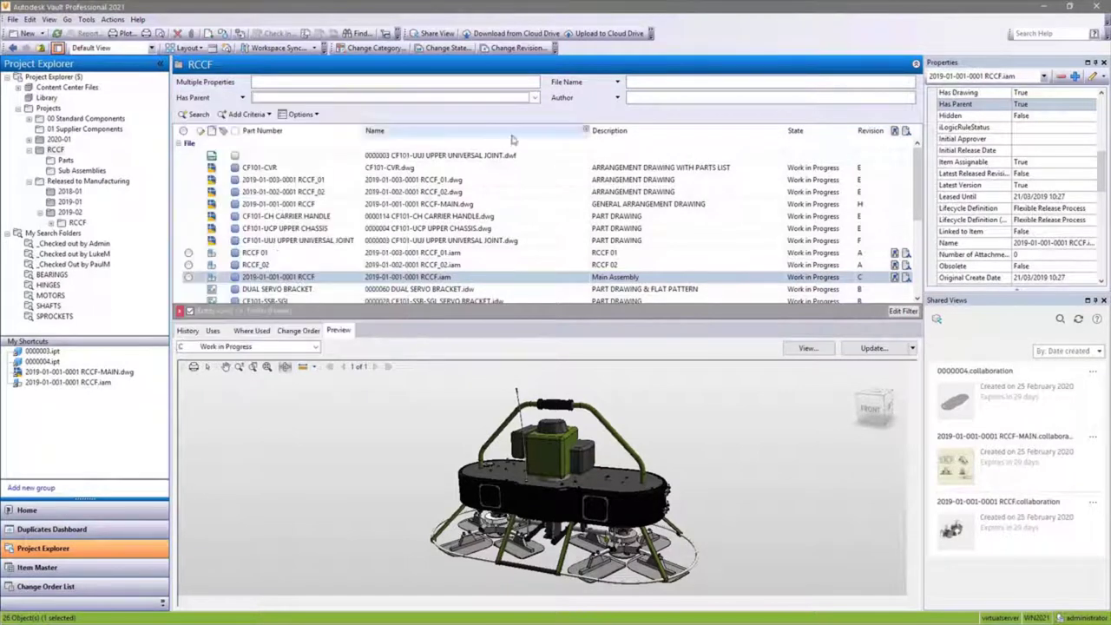
left_click(534, 98)
left_click(260, 129)
left_click(198, 115)
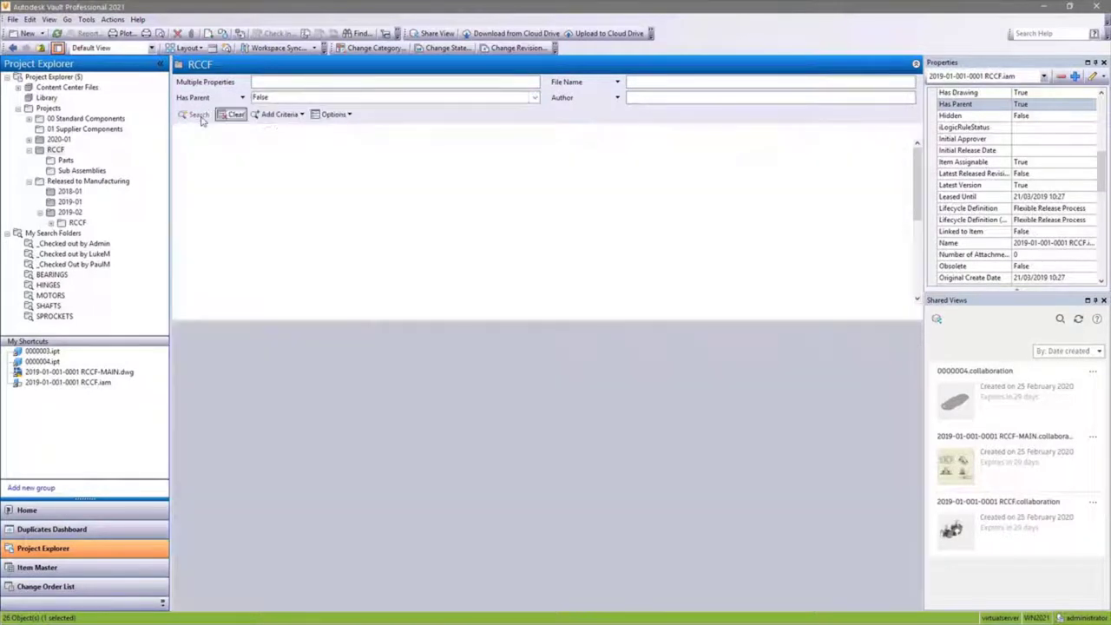
Save the search as folder 'Has Parent = False (Orphaned)' and open it.
left_click(333, 114)
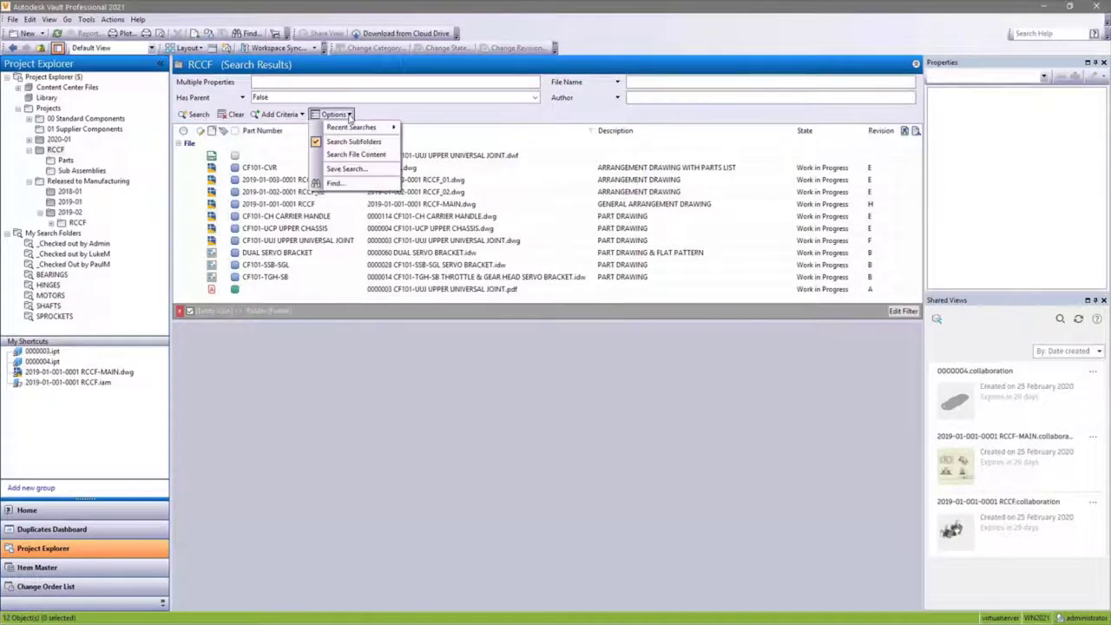
left_click(346, 169)
type("Has Parent = Fals")
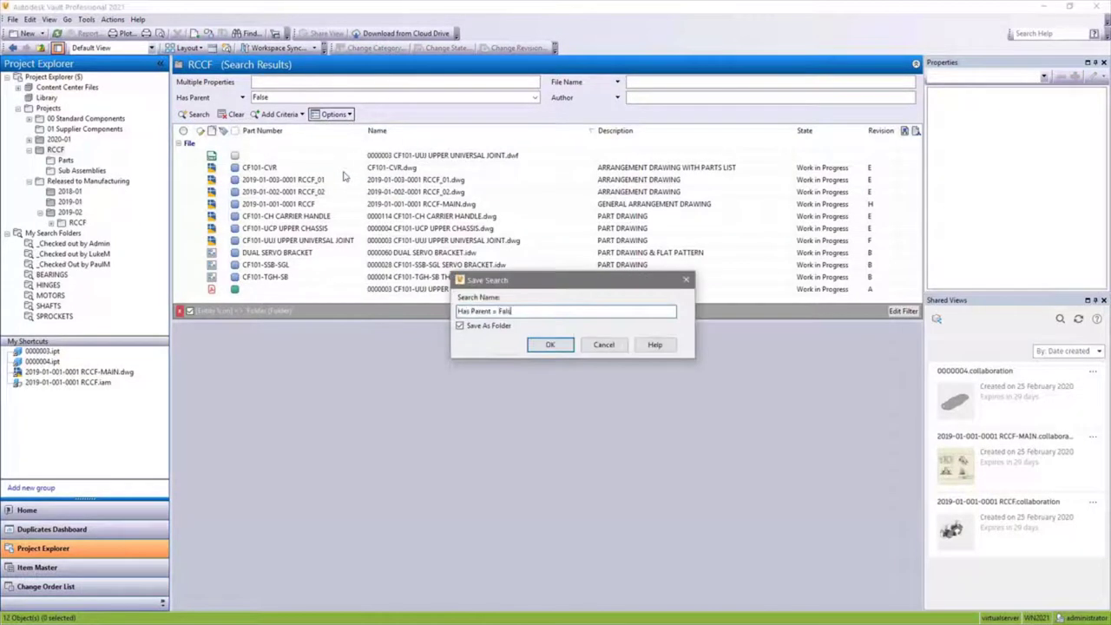
type("e (Orphaned)")
left_click(549, 345)
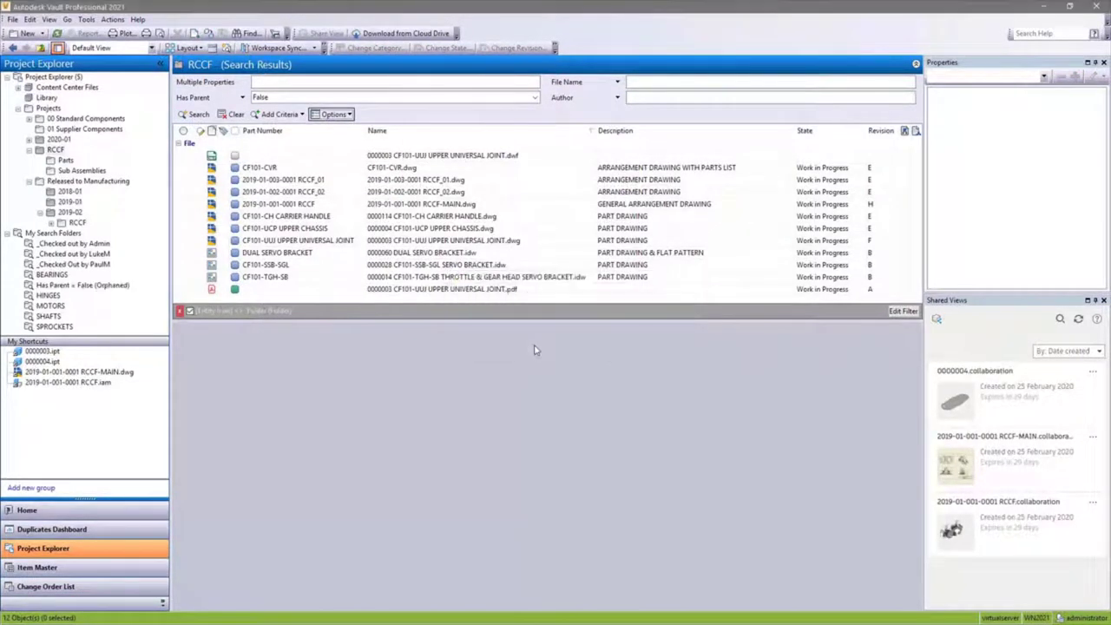
left_click(122, 287)
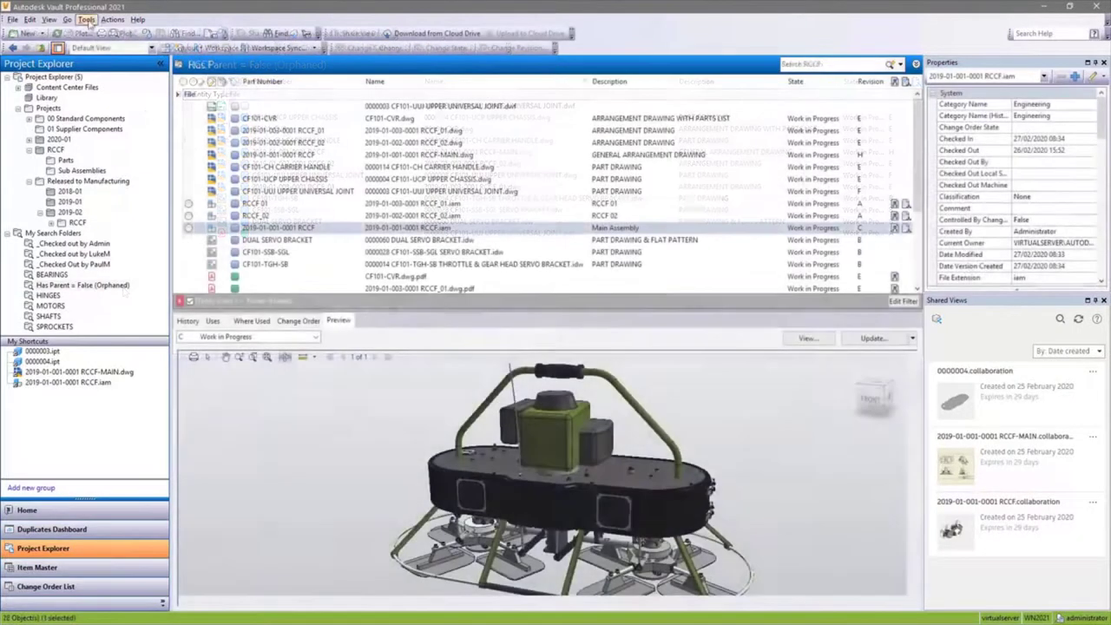
In the Basic Release Process lifecycle, set the Released state to protect existing file versions from purging.
left_click(87, 19)
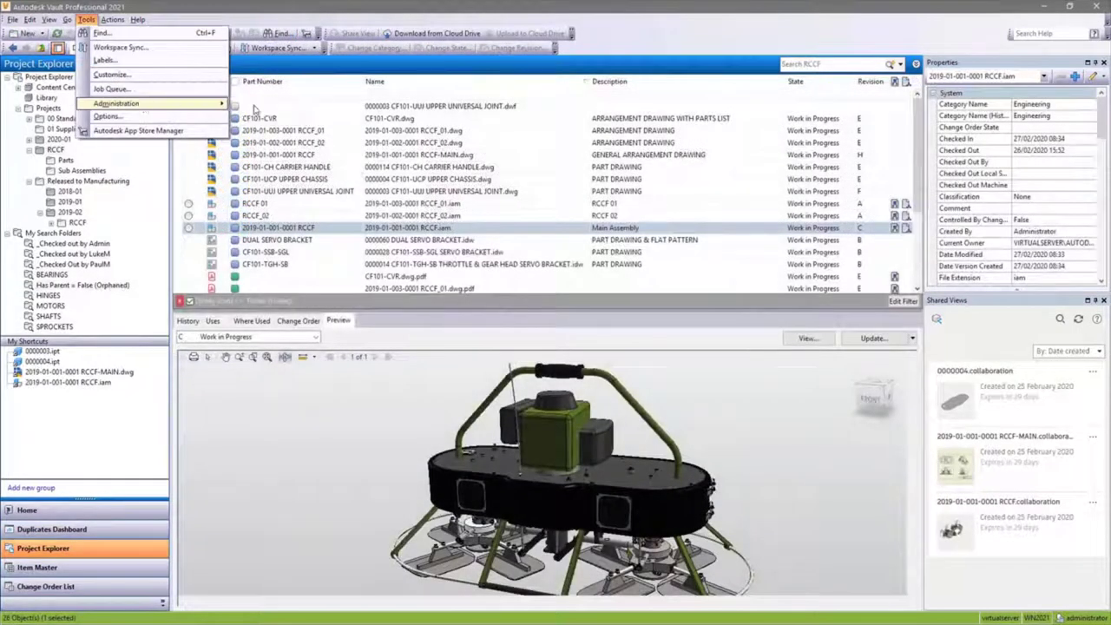
left_click(255, 107)
left_click(449, 141)
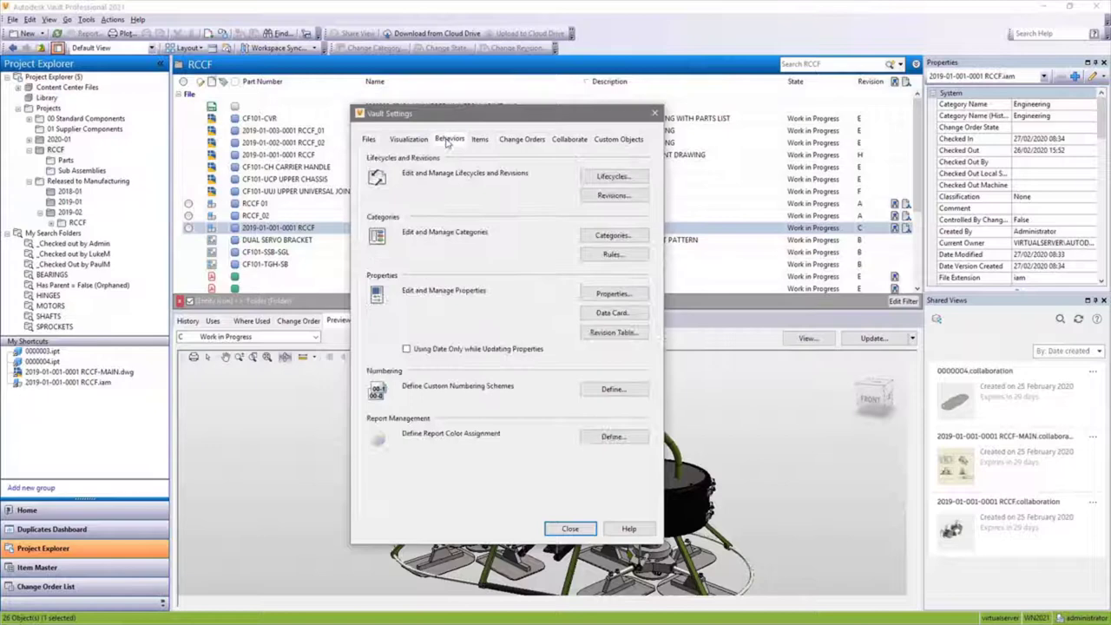
left_click(592, 180)
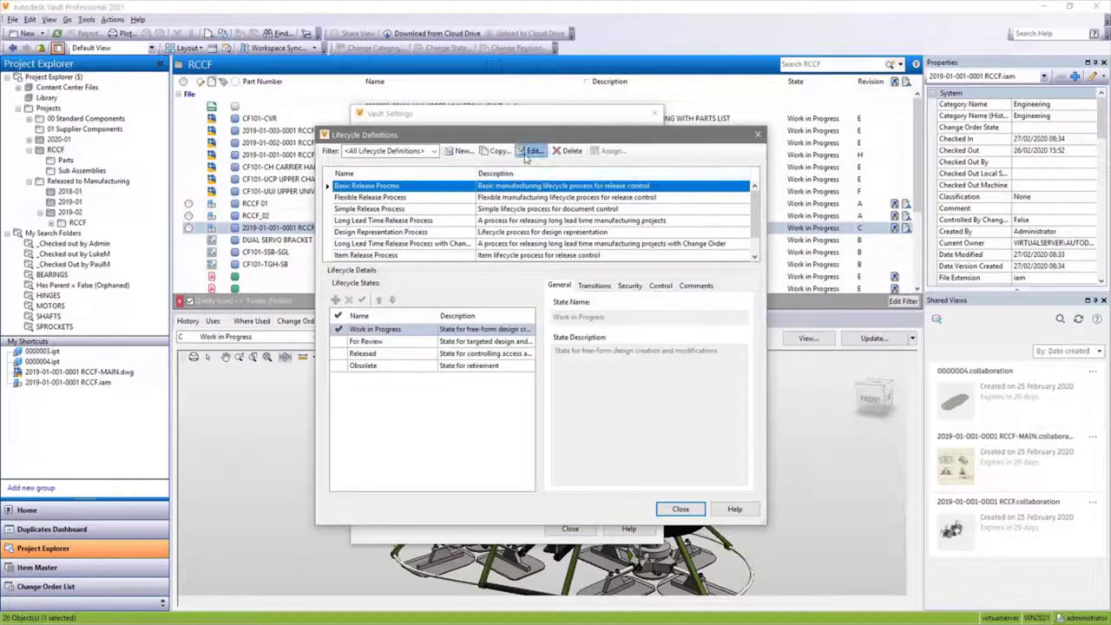
left_click(531, 150)
left_click(658, 271)
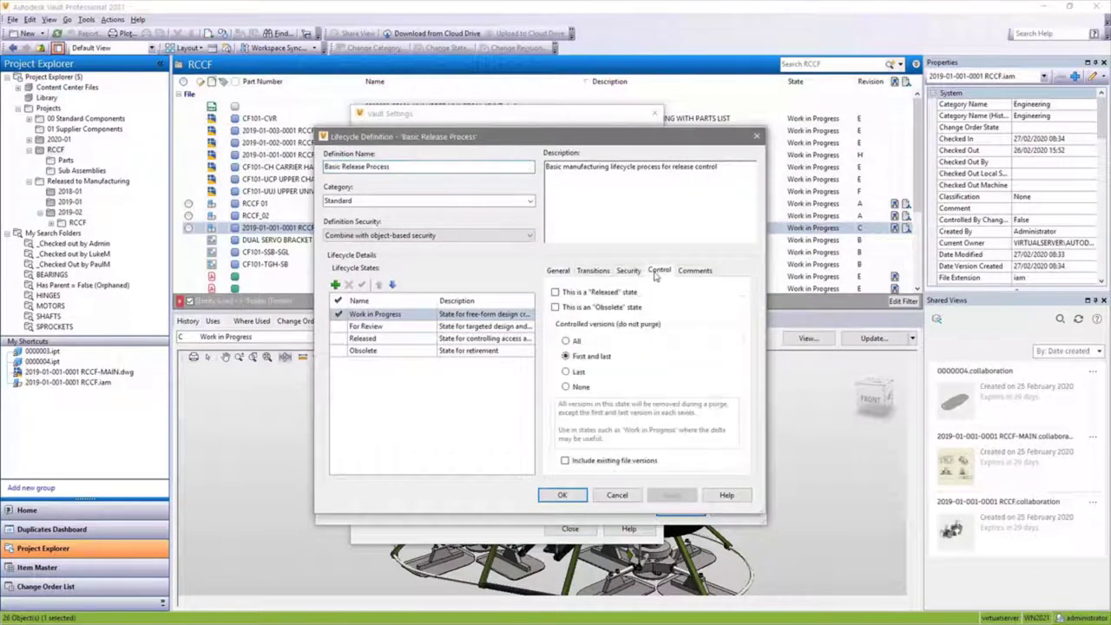
left_click(529, 338)
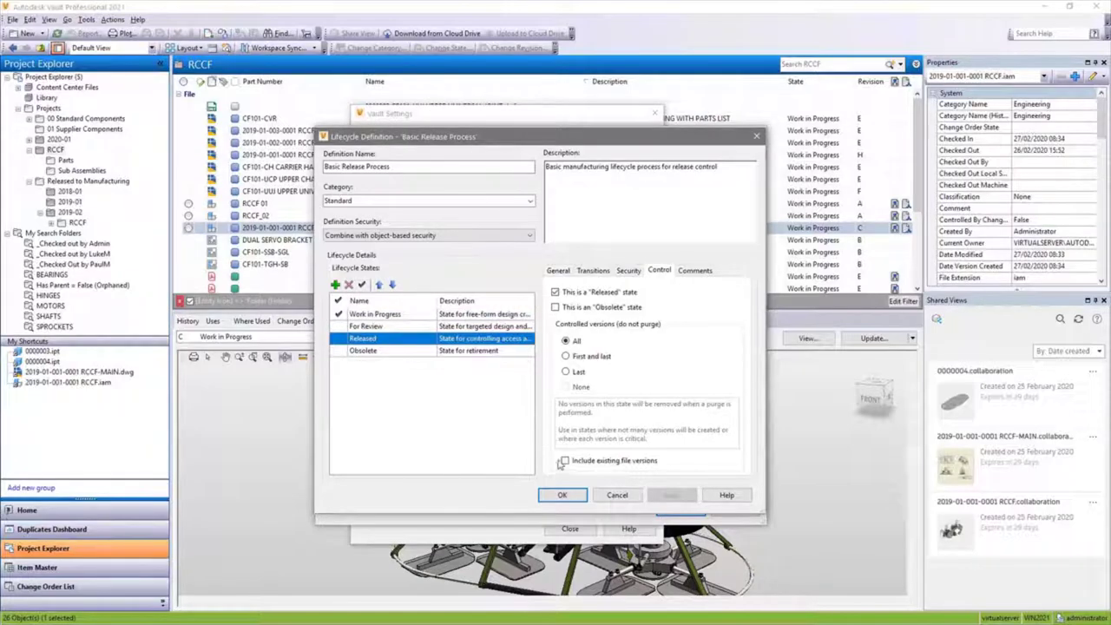
left_click(564, 461)
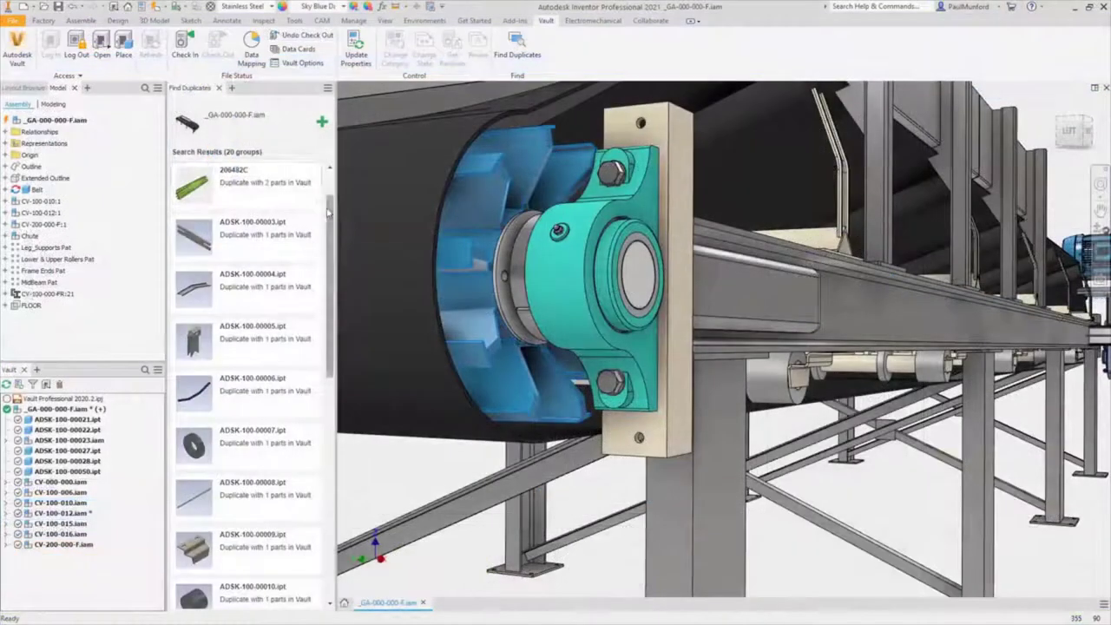
Replace all occurrences of duplicate ADSK-100-00047.ipt with the blue vault version.
scroll(286, 364, "down", 5)
scroll(286, 365, "down", 5)
scroll(286, 365, "down", 3)
left_click(282, 365)
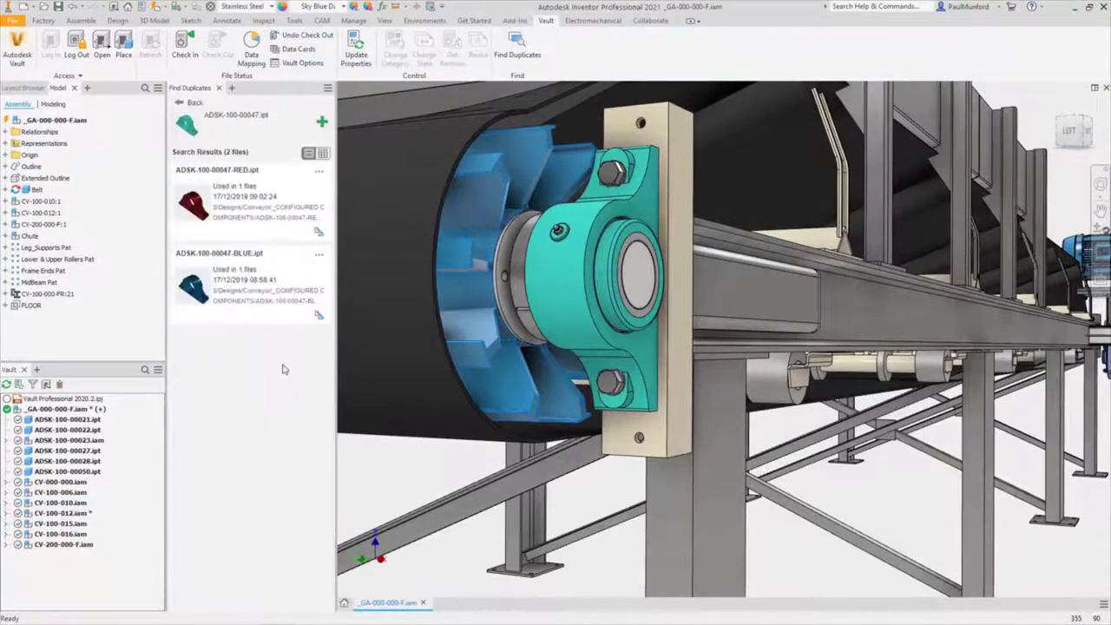
left_click(318, 253)
left_click(313, 326)
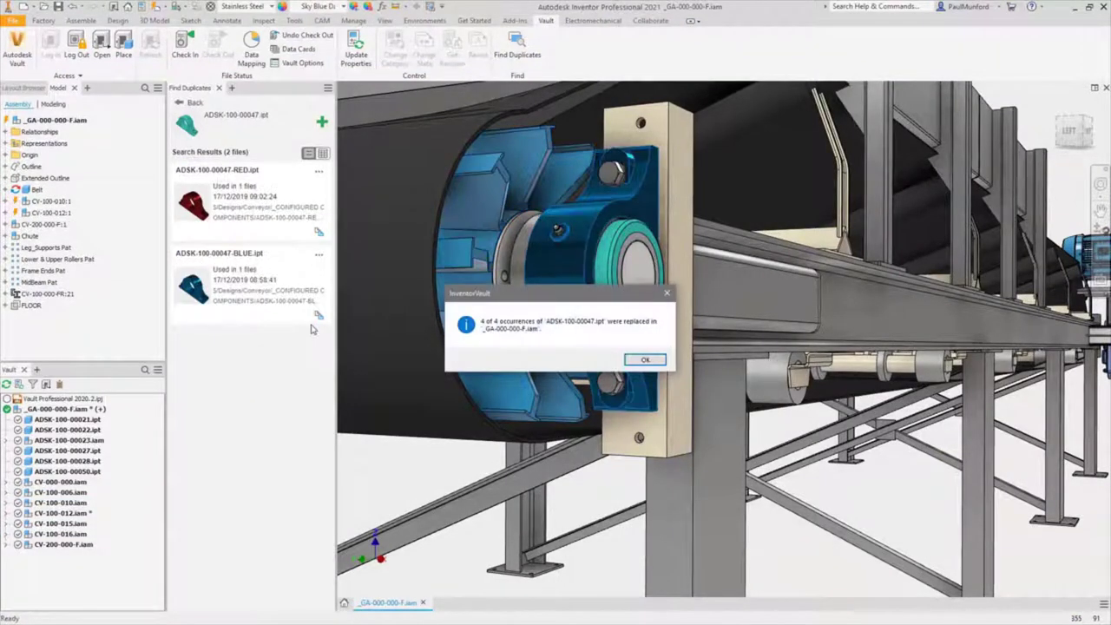
key("Return")
Open duplicate group 20003_3 in details view and replace all its occurrences with the vault part.
left_click(187, 102)
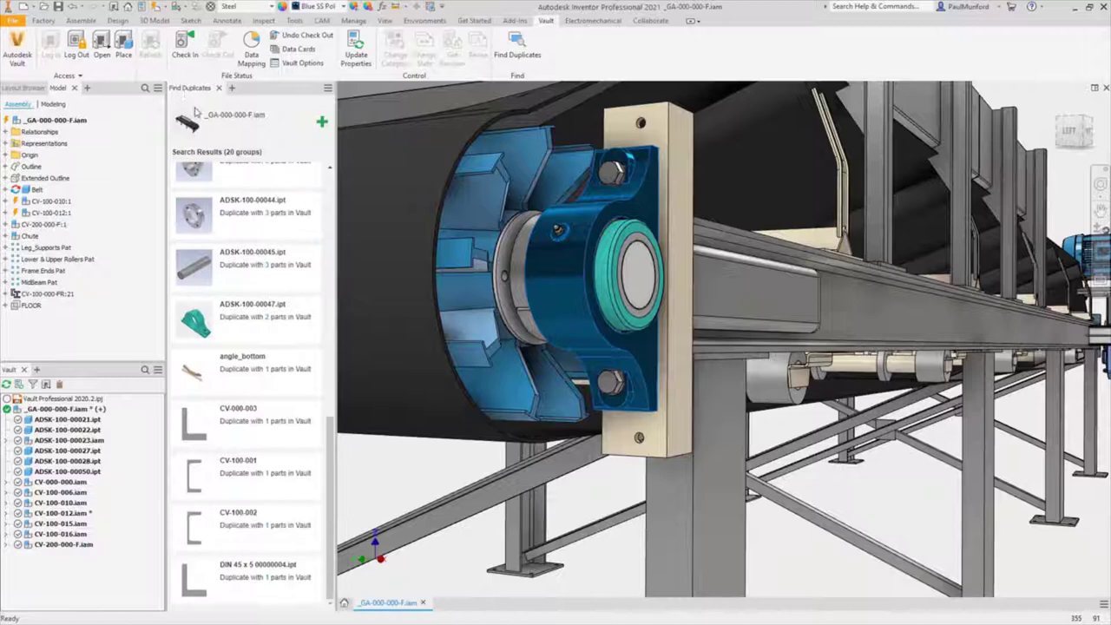
left_click_drag(330, 434, 323, 186)
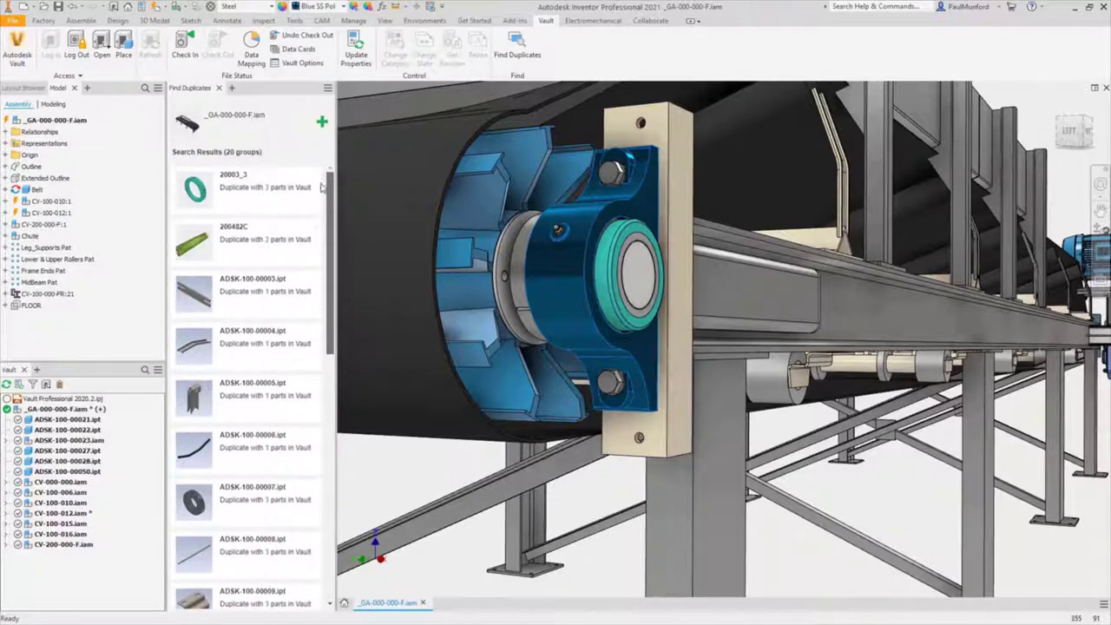
left_click(260, 186)
left_click_drag(189, 87, 220, 372)
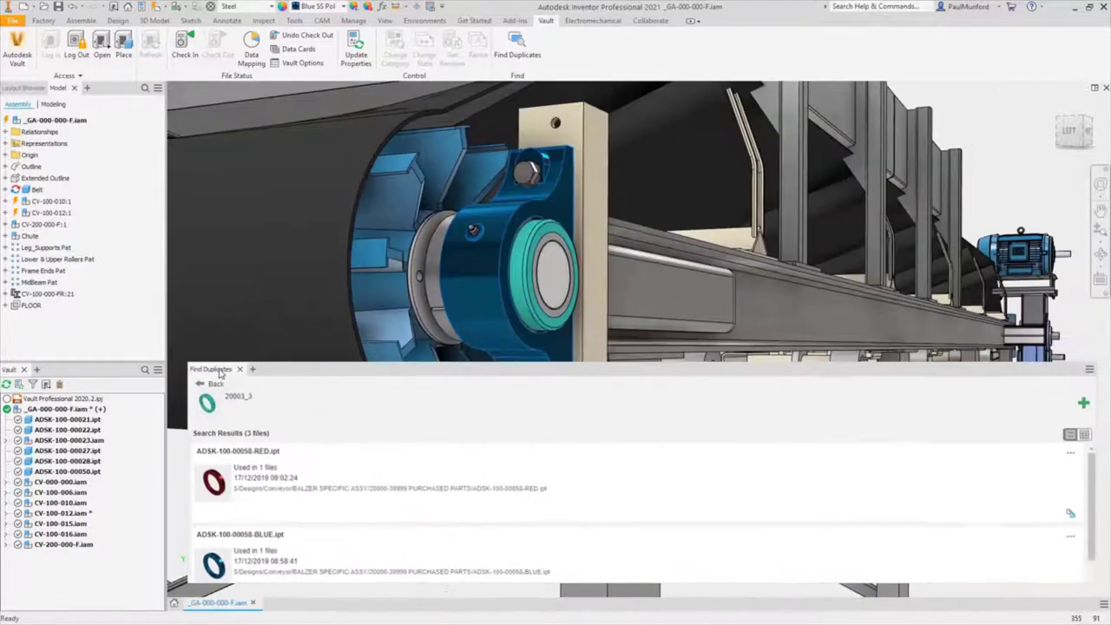
left_click(1083, 436)
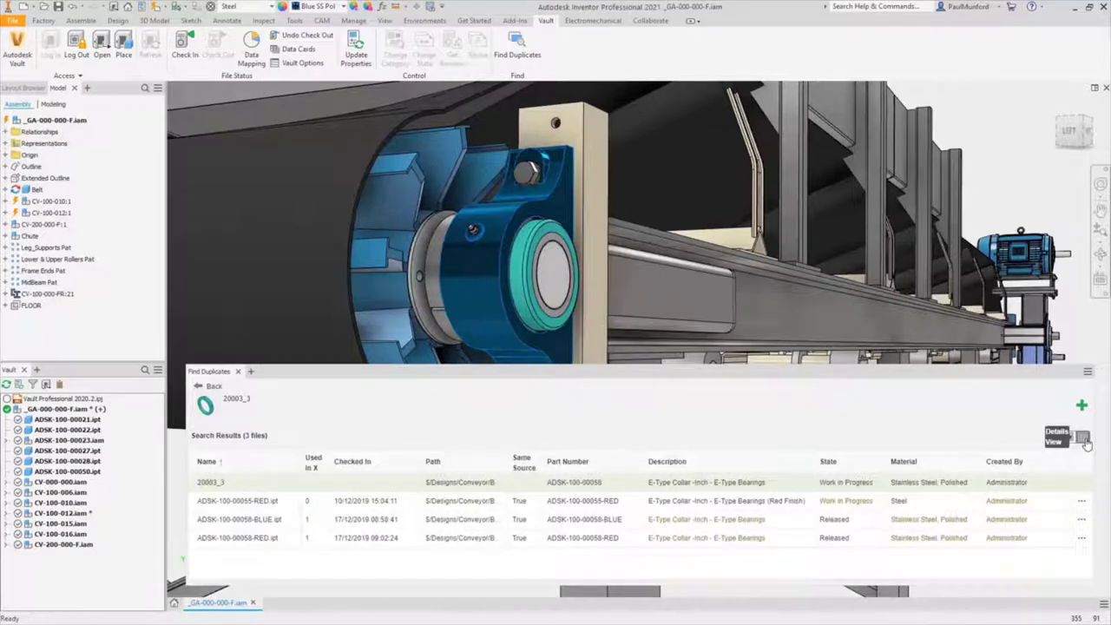
left_click(1081, 537)
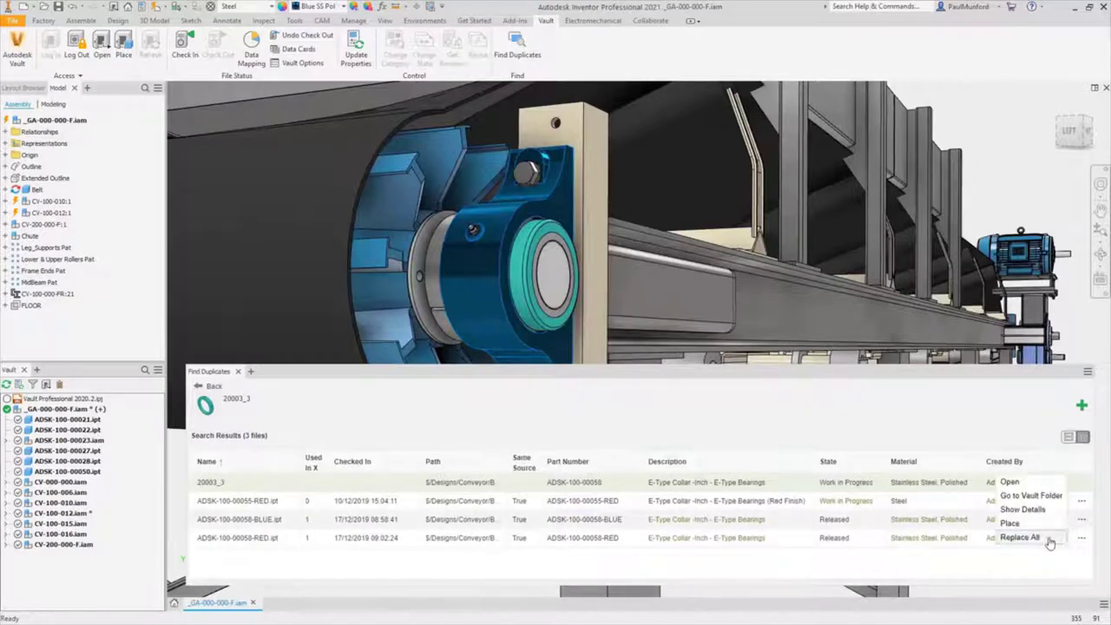
left_click(1020, 537)
left_click(643, 357)
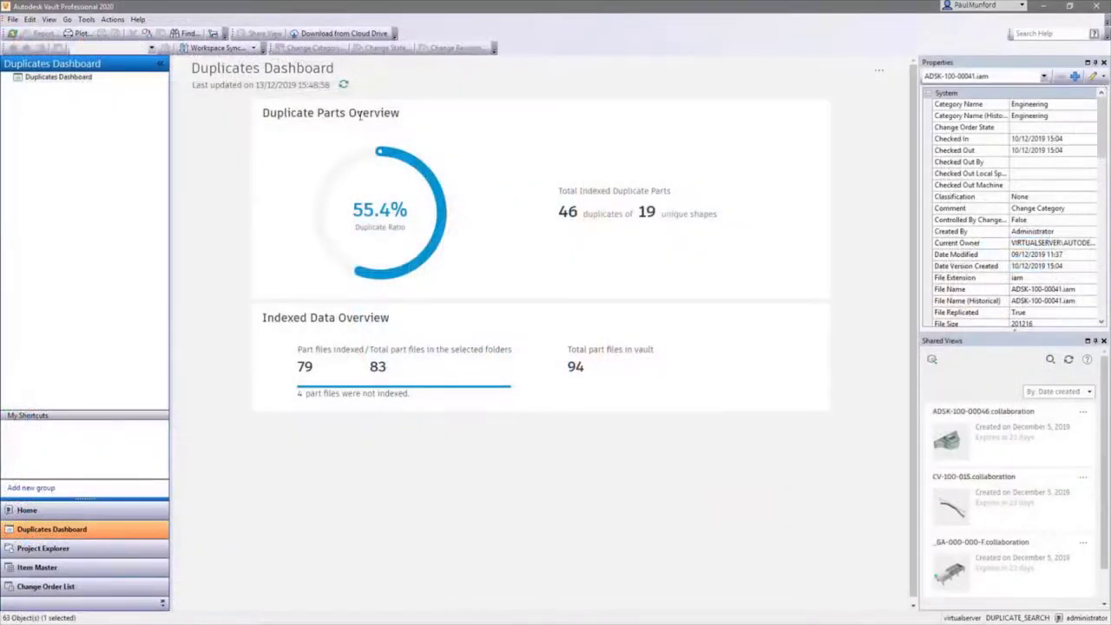
Refresh the duplicates dashboard, page through the duplicates report, and export it to Excel.
left_click(343, 87)
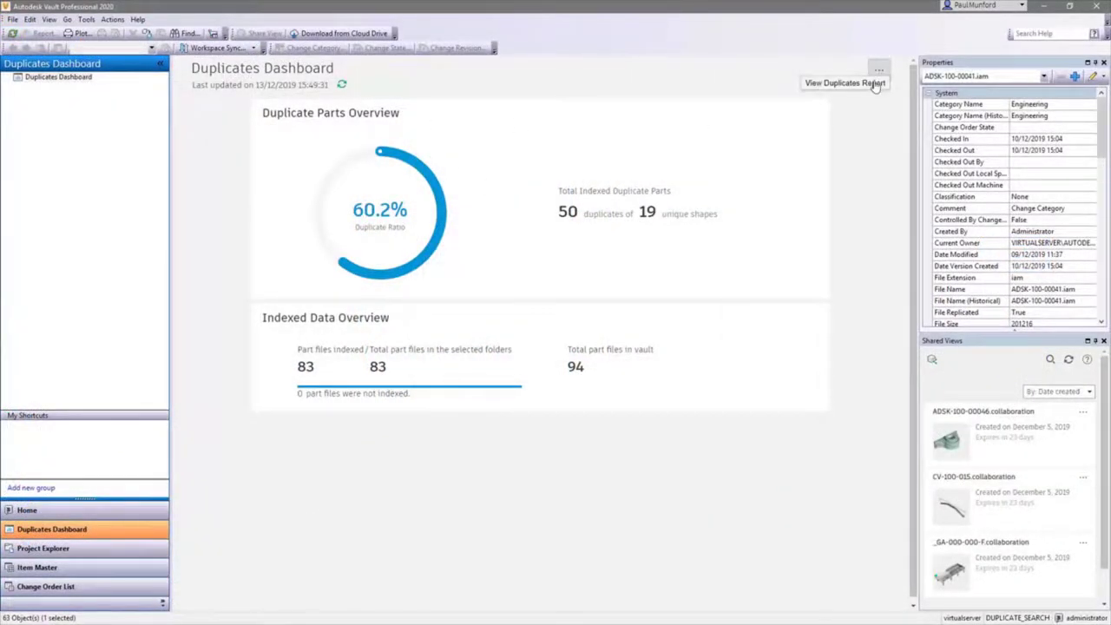
left_click(875, 84)
left_click(269, 102)
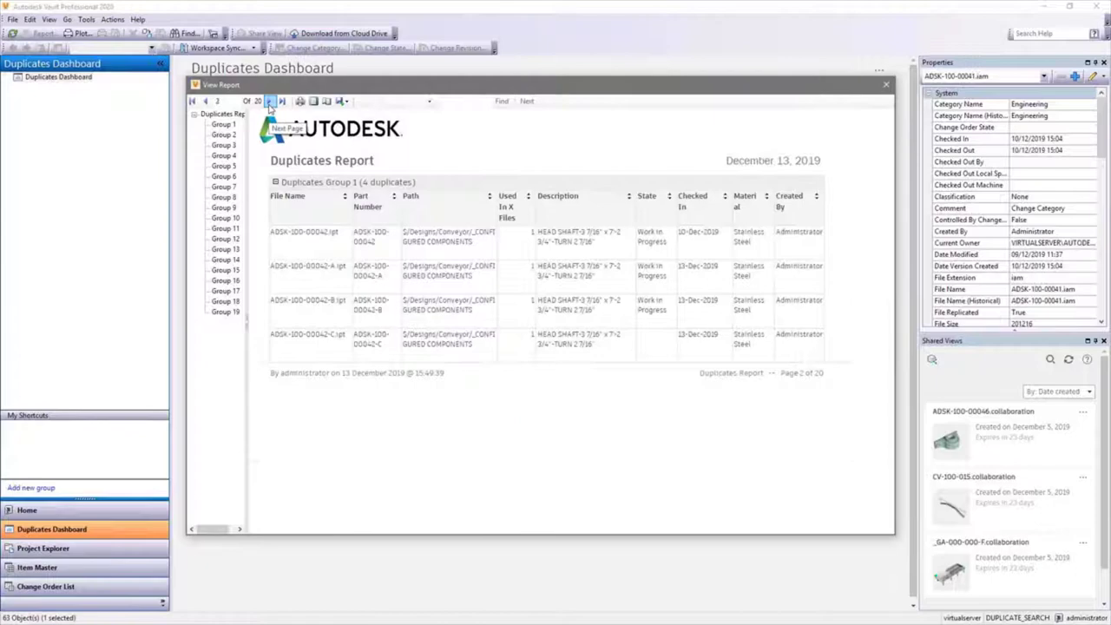
left_click(269, 102)
left_click(344, 101)
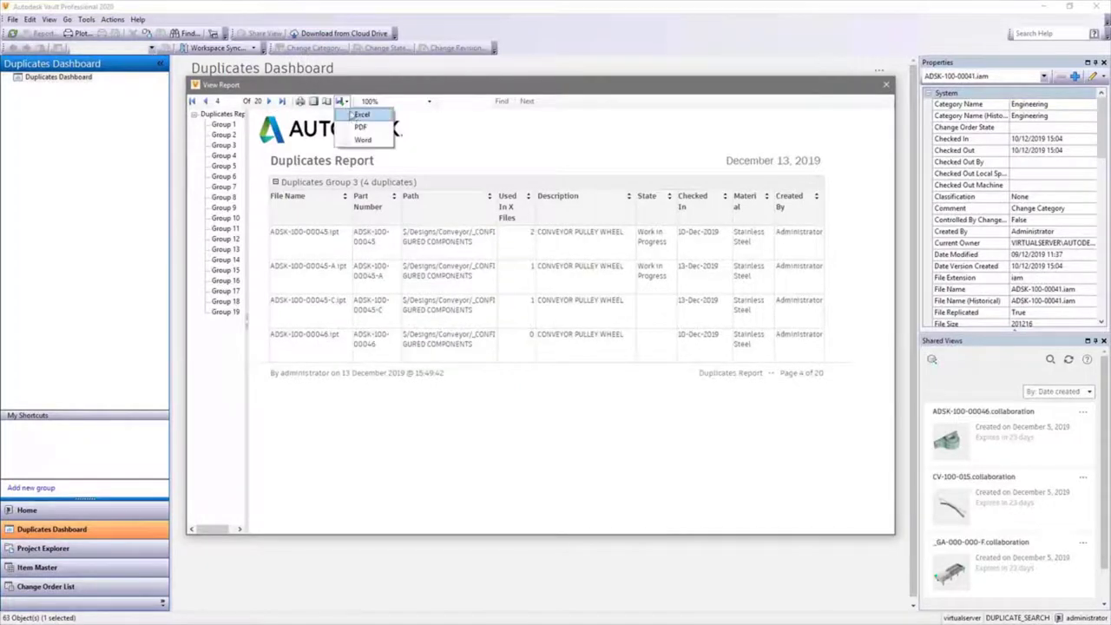
left_click(620, 359)
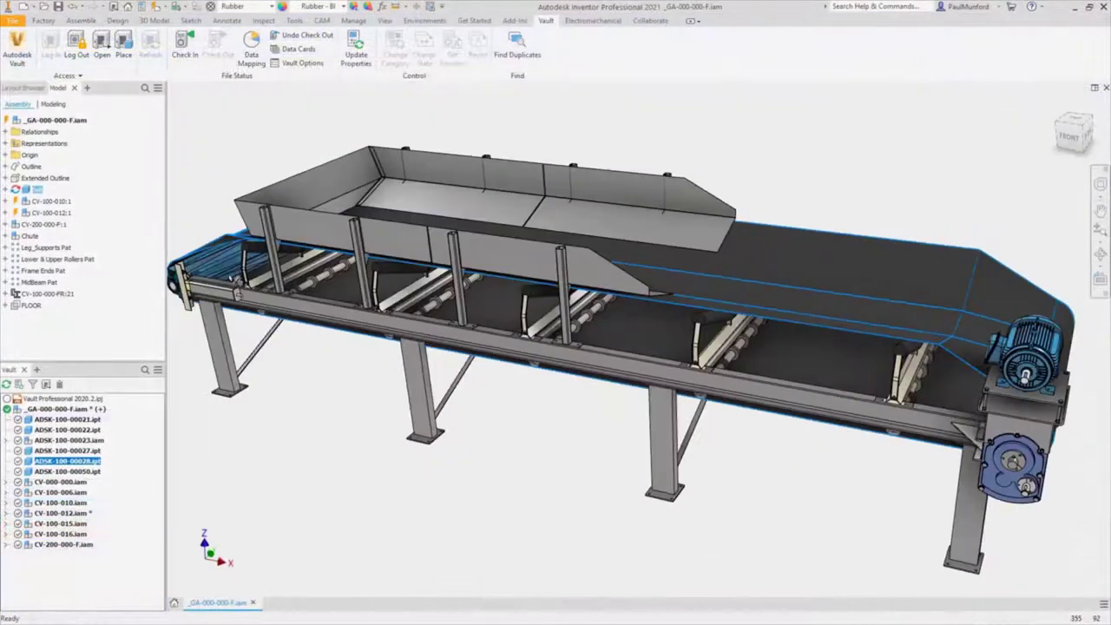
Check the conveyor assembly in with the comment 'Duplicate parts replaced from Vault.'.
left_click(186, 47)
type("Duplicate parts replaced fi")
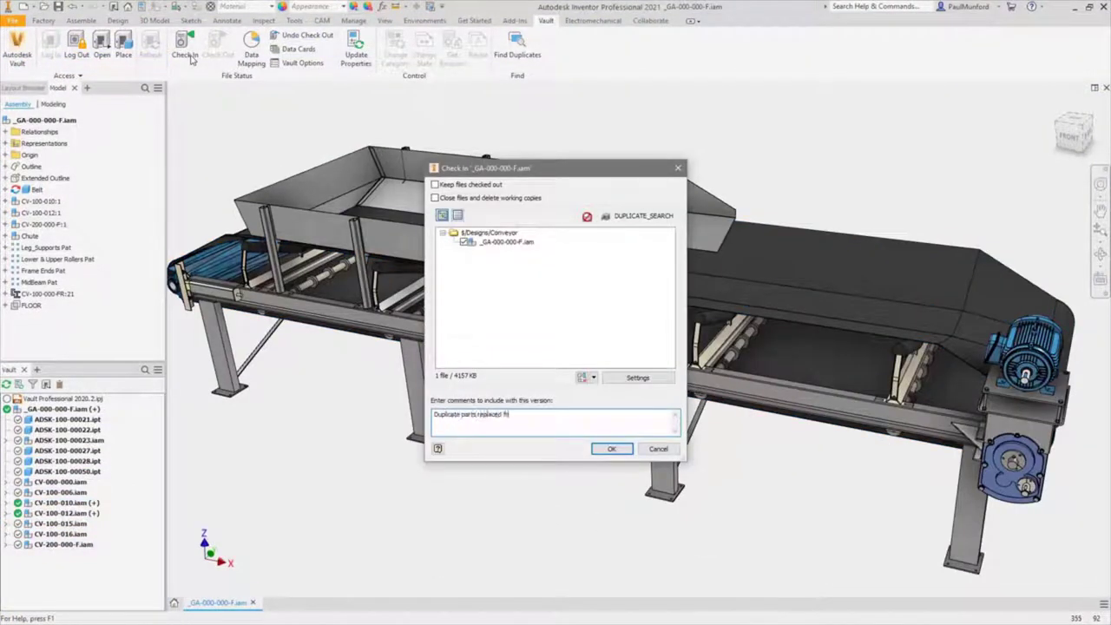
type("om Vault.")
left_click(611, 449)
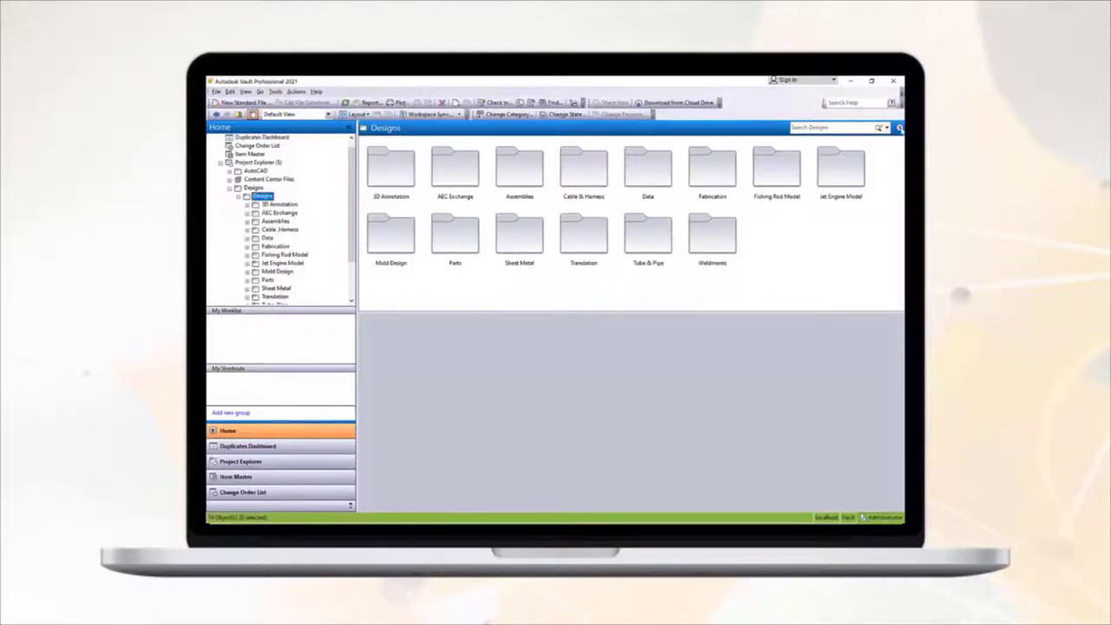
Search Designs for ipt files with Has Parent Relationship set to False.
left_click(900, 128)
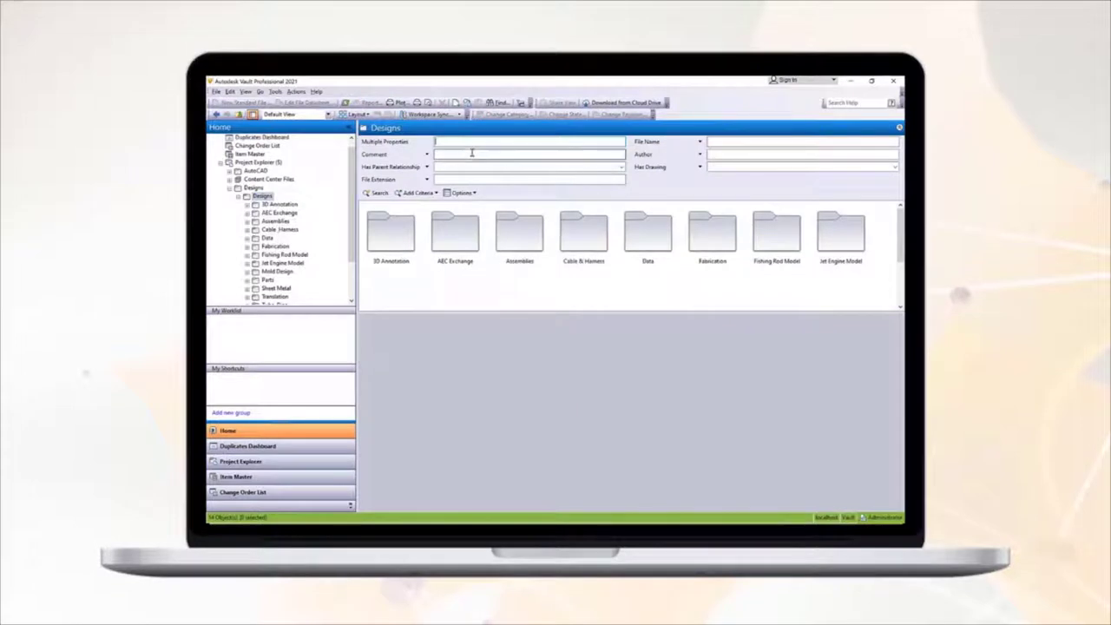
left_click(469, 167)
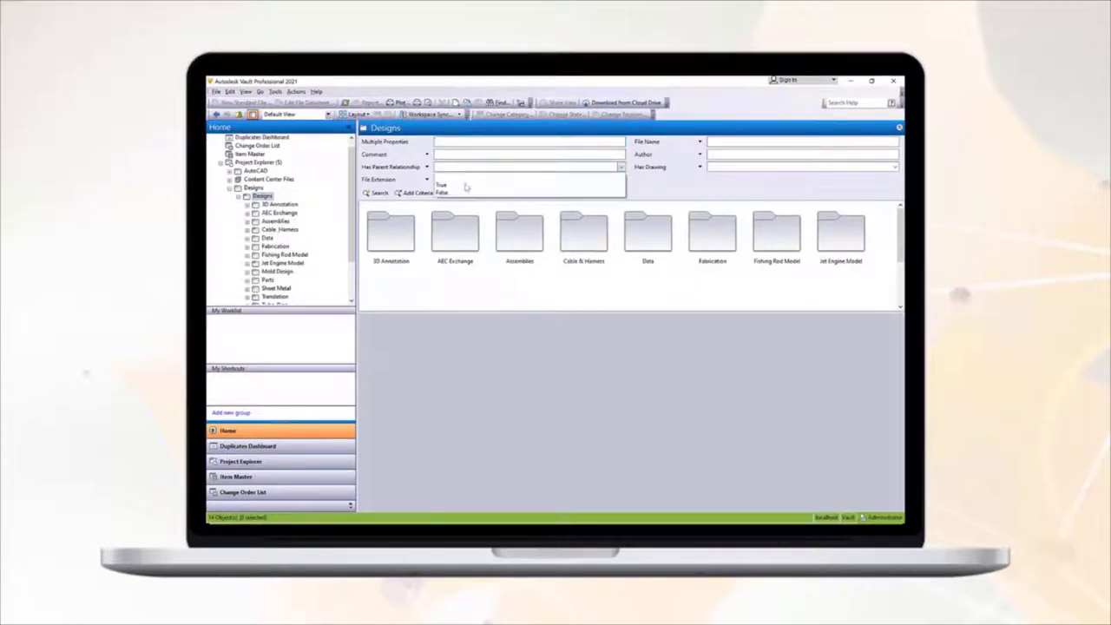
left_click(466, 192)
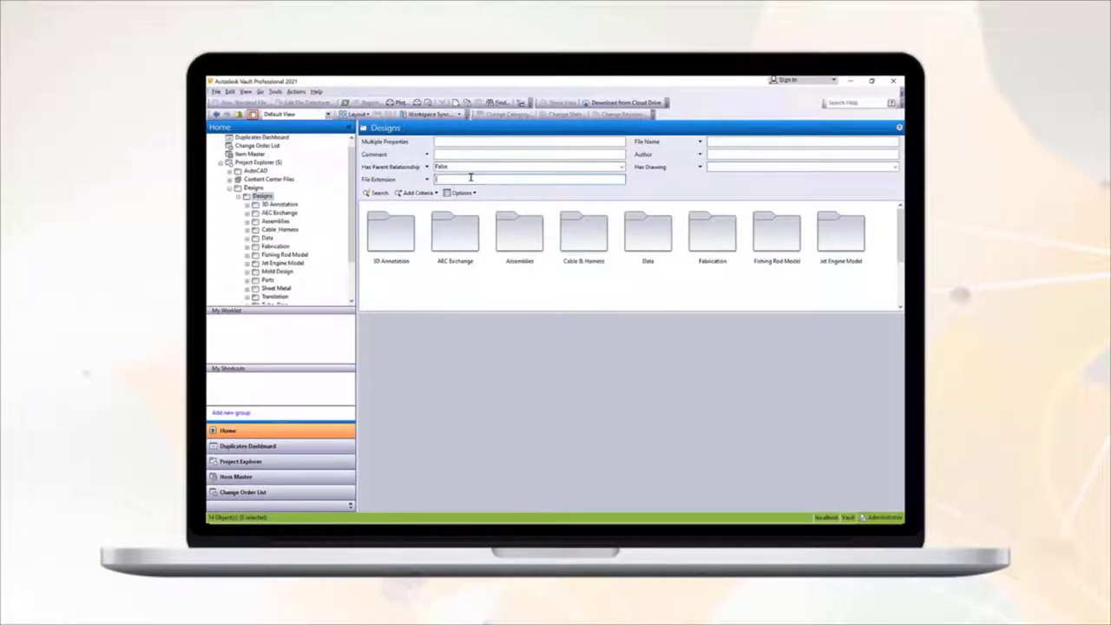
type("ipt")
left_click(378, 192)
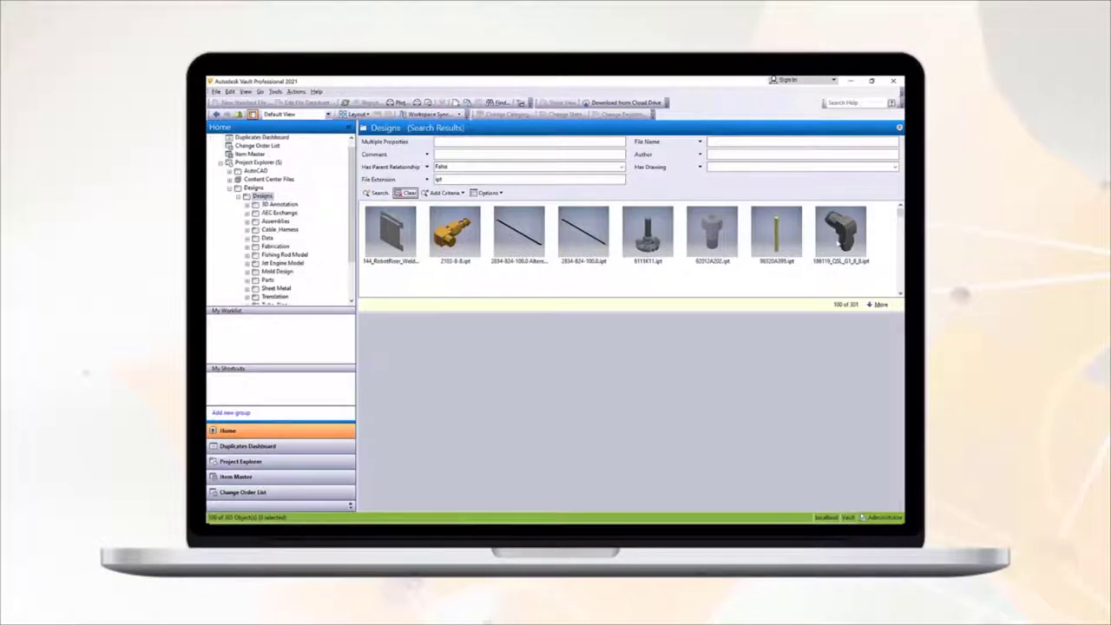
Select the elbow fitting result and inspect its Where Used details.
left_click(837, 245)
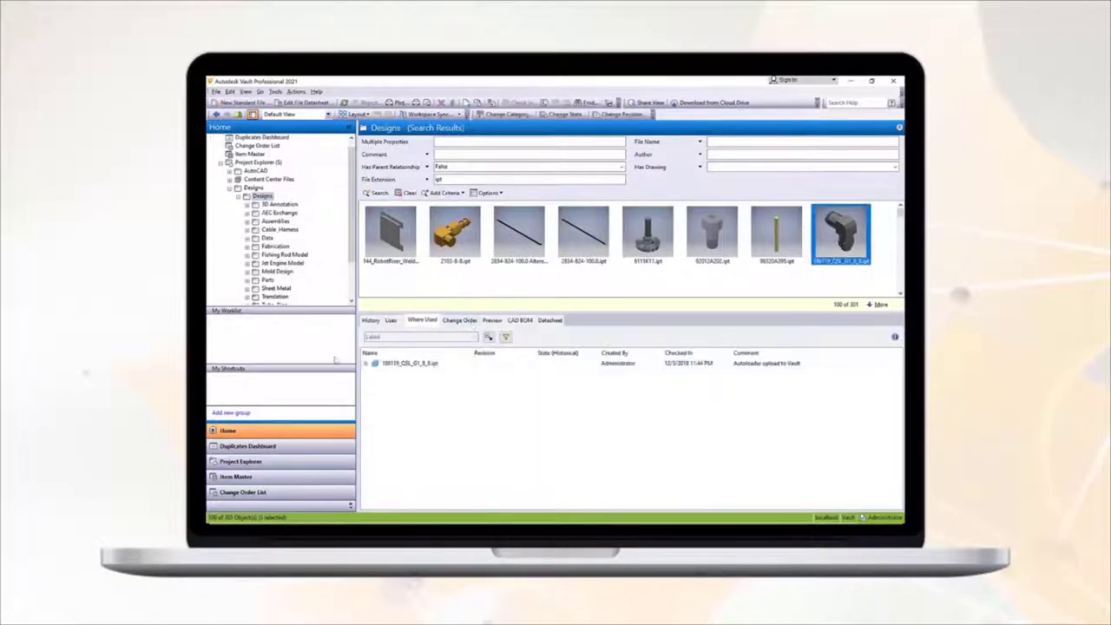
left_click(365, 366)
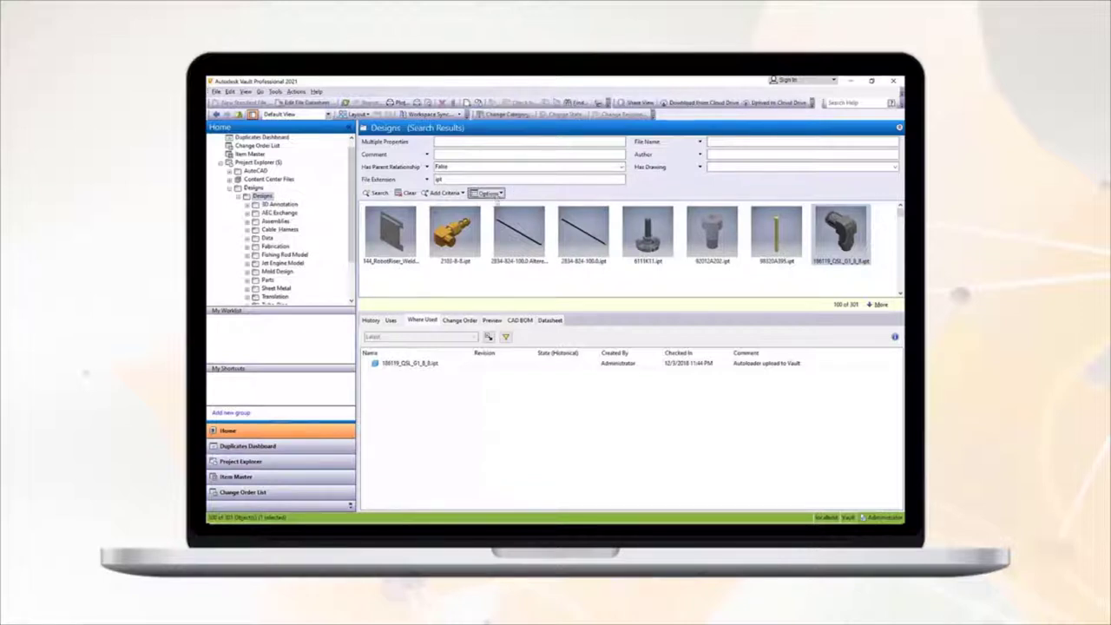
left_click(489, 192)
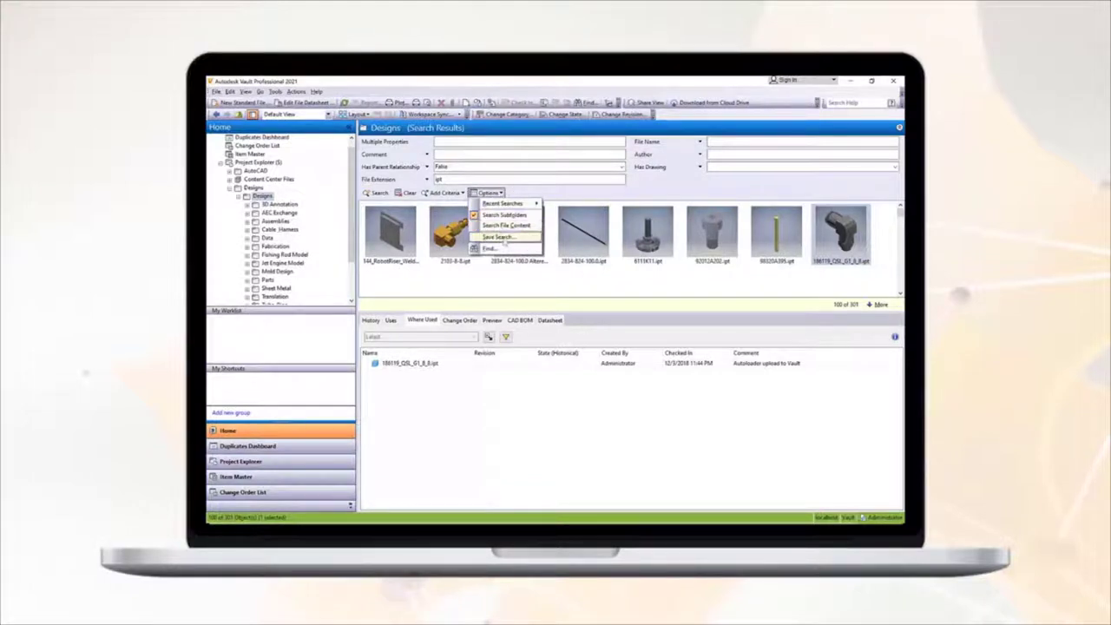
Save the current search as 'Orphaned Files', then run it and select the first orphaned part.
left_click(504, 242)
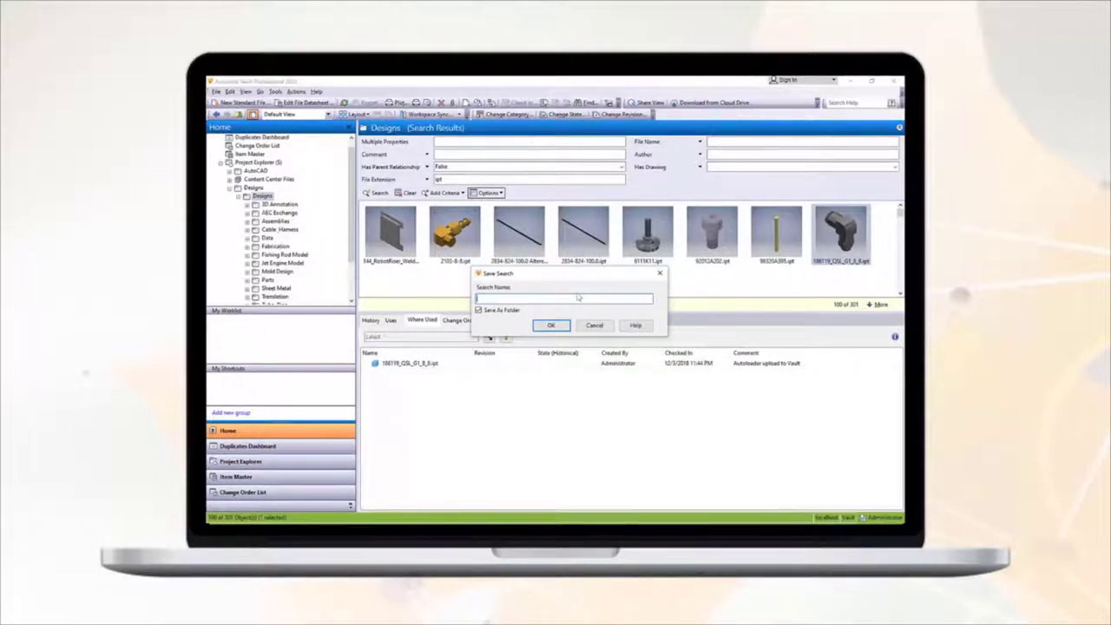
type("Grip")
type("hane")
type("d F")
type("iles")
left_click(552, 325)
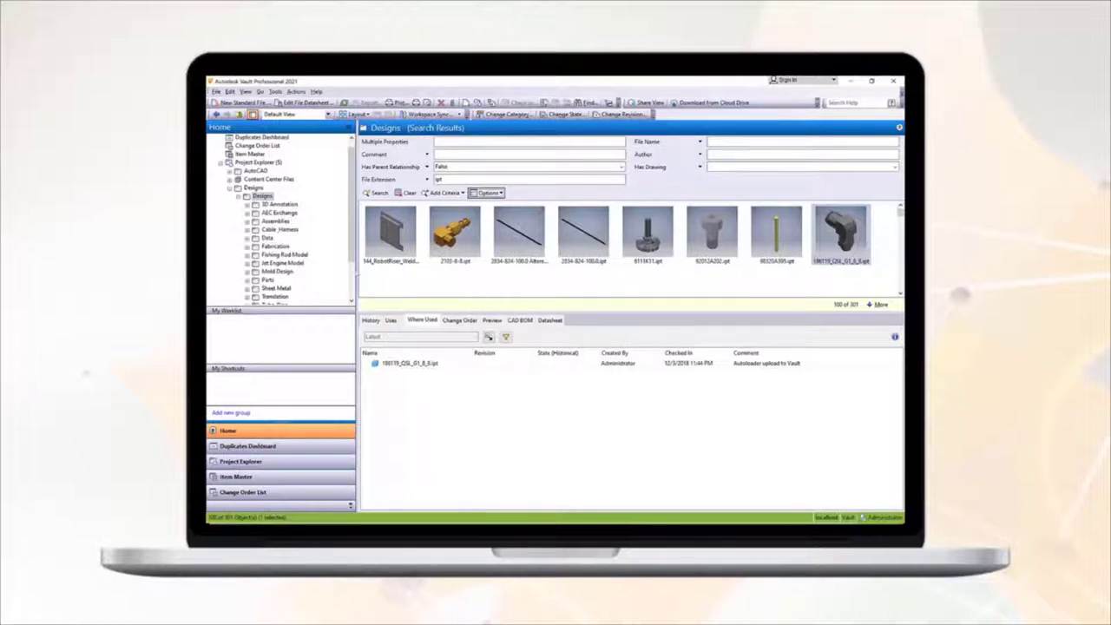
scroll(354, 282, "down", 2)
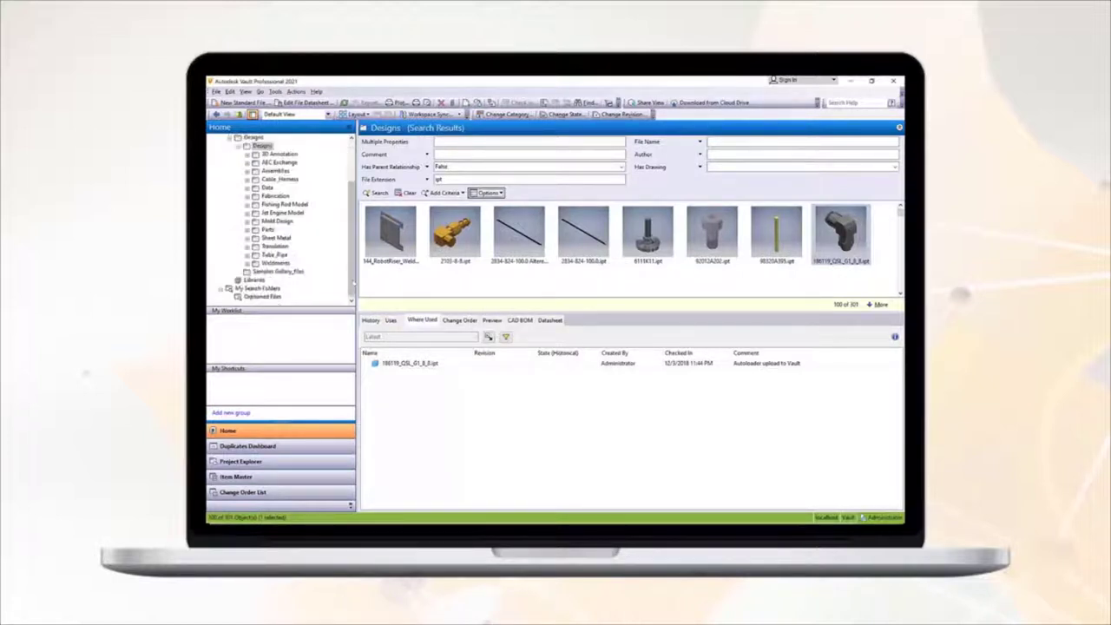
left_click(264, 297)
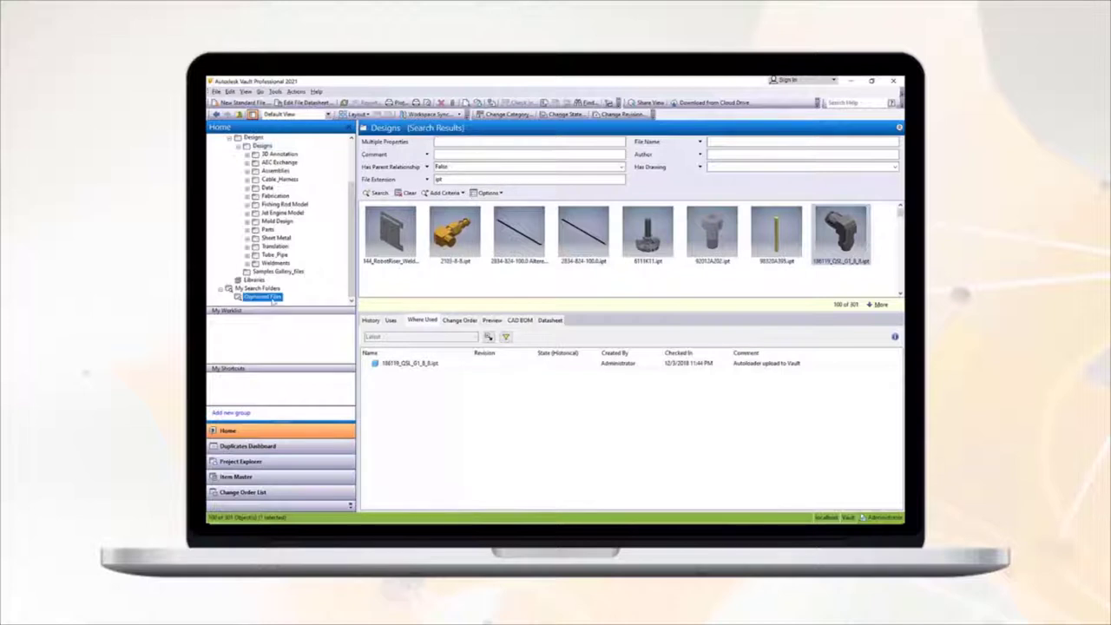
left_click(618, 209)
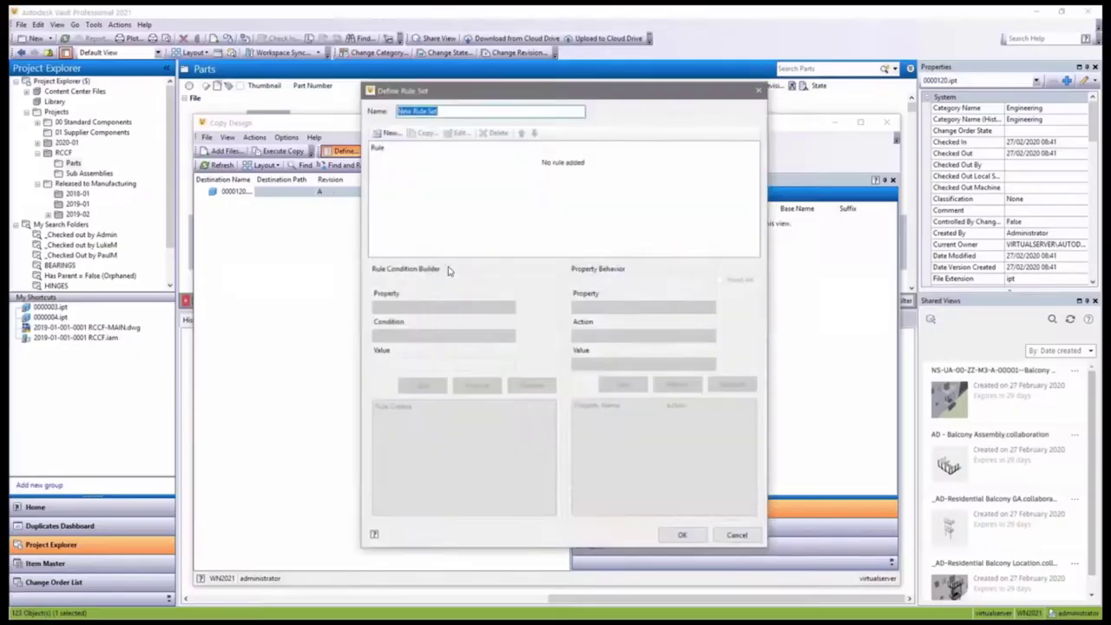
Name the new rule set ADSK and add an 'Original Part Number' rule.
type("ADSK")
left_click(387, 133)
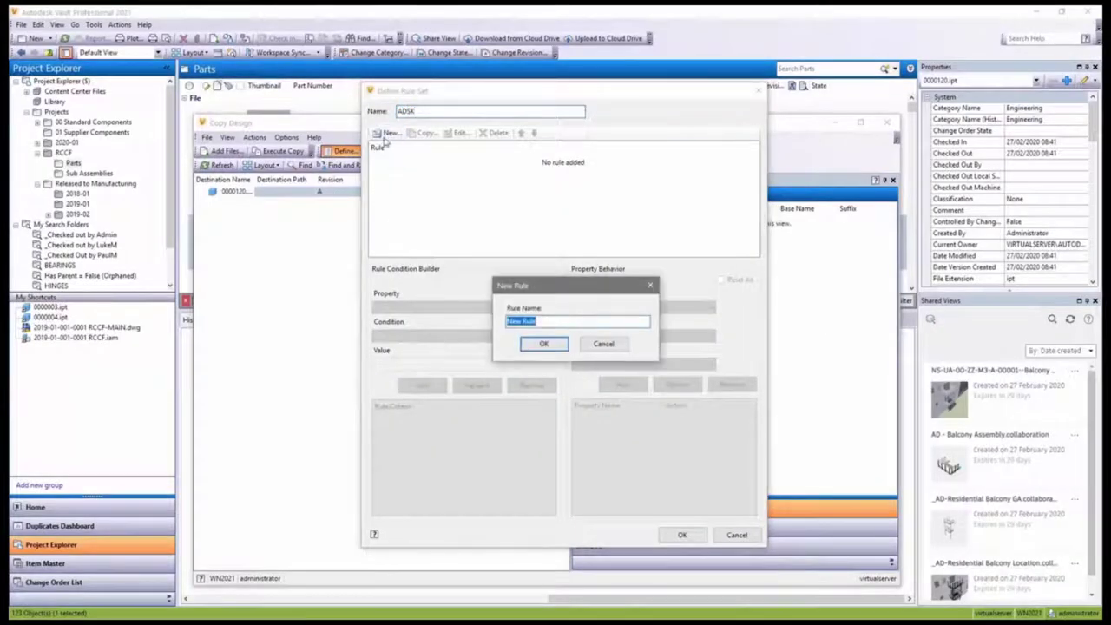
type("Chiginal")
type(" Part Number")
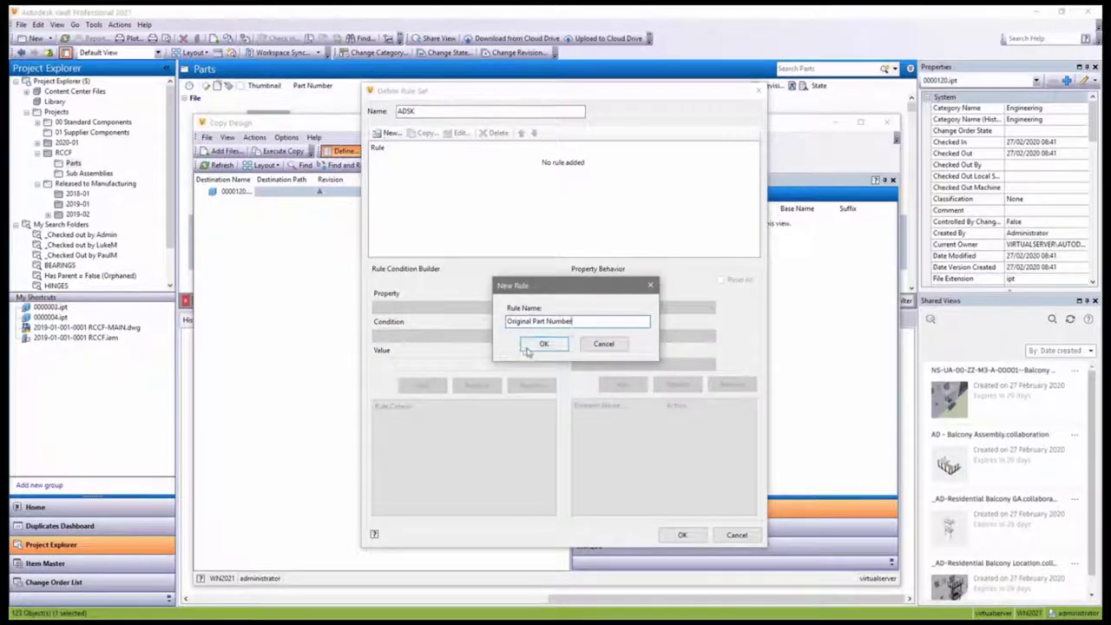
left_click(539, 344)
Give the rule the condition File Extension is ipt.
left_click(497, 309)
scroll(442, 408, "down", 3)
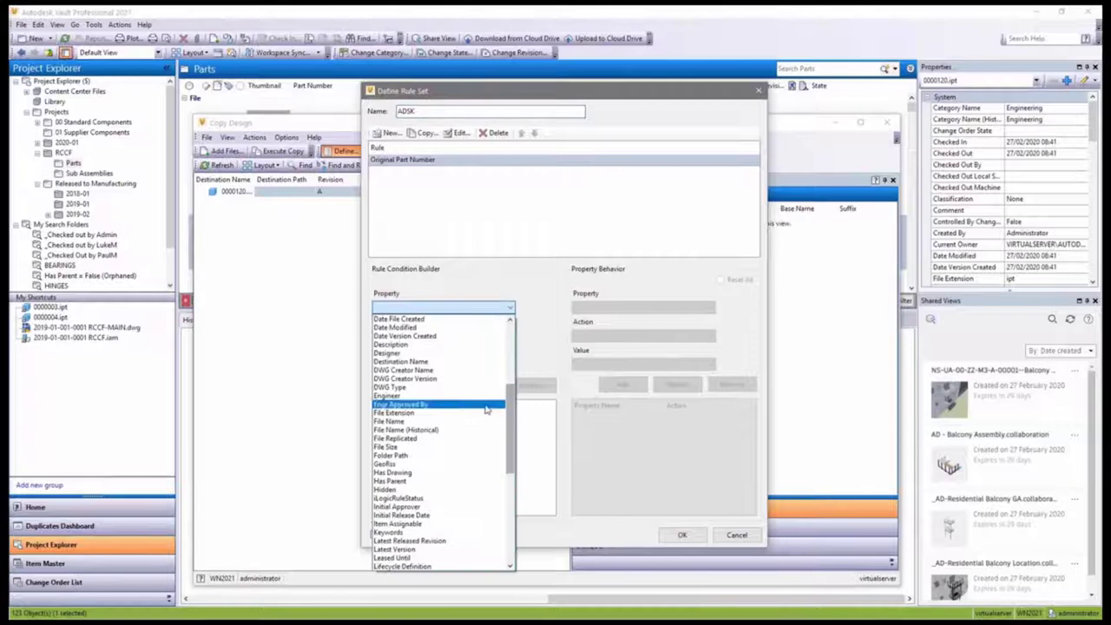
left_click(466, 405)
left_click(462, 338)
left_click(434, 368)
left_click(441, 364)
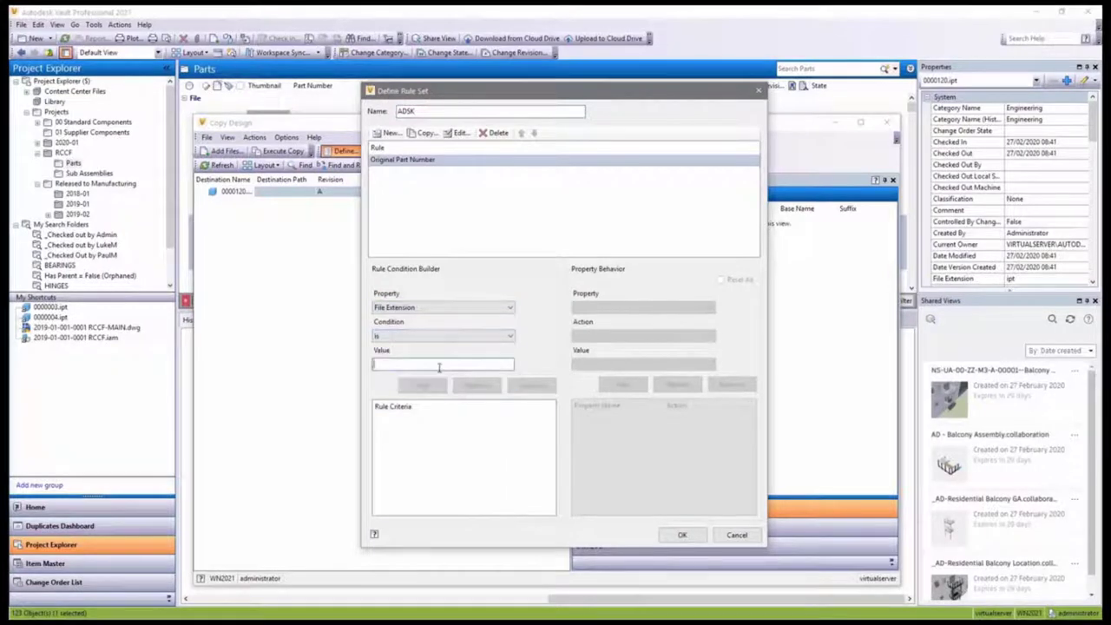
type("ipt")
left_click(422, 386)
Add iam, idw and dwg as further File Extension criteria.
double_click(438, 364)
key("BackSpace")
type("iam")
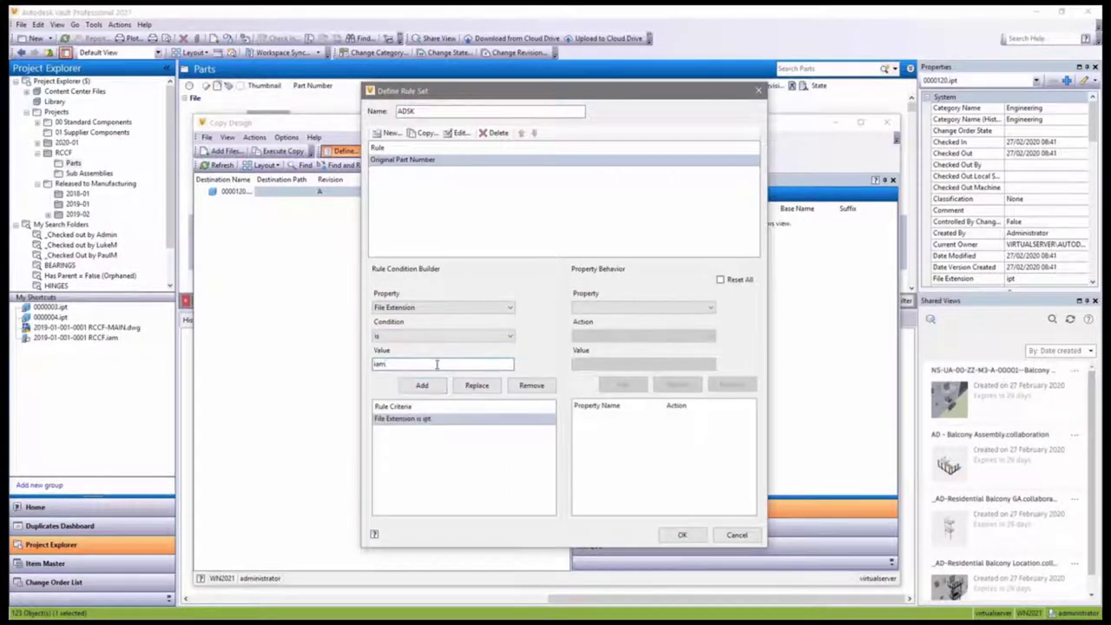
left_click(422, 385)
type("dw")
left_click(422, 386)
double_click(428, 364)
key("BackSpace")
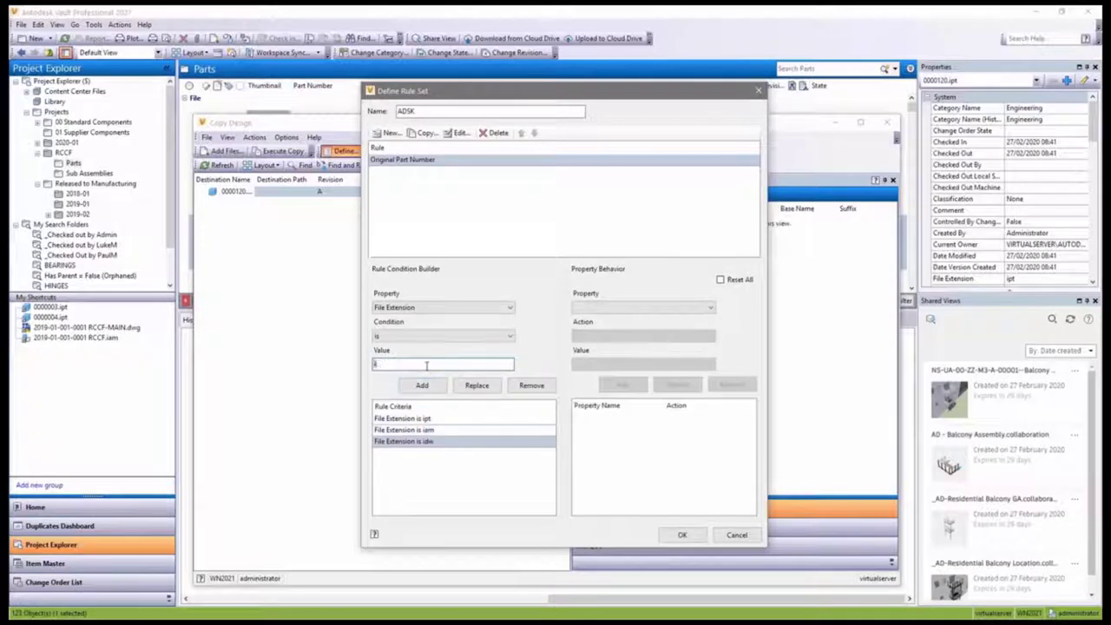
type("dwg")
left_click(423, 387)
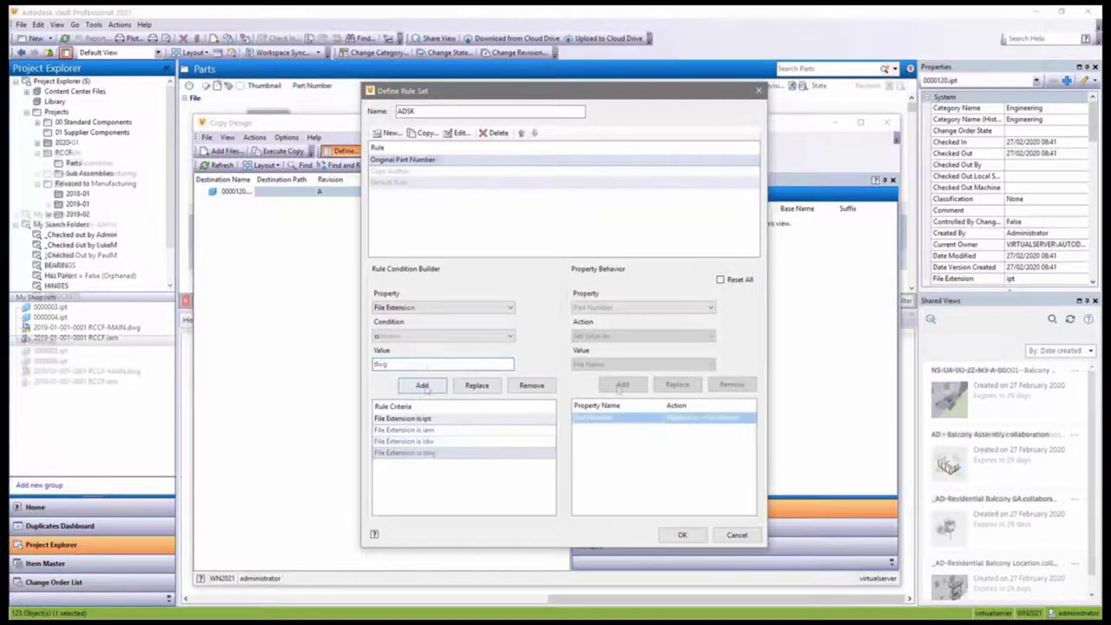
Add a Category Name reset behaviour and save the ADSK rule set.
left_click(642, 307)
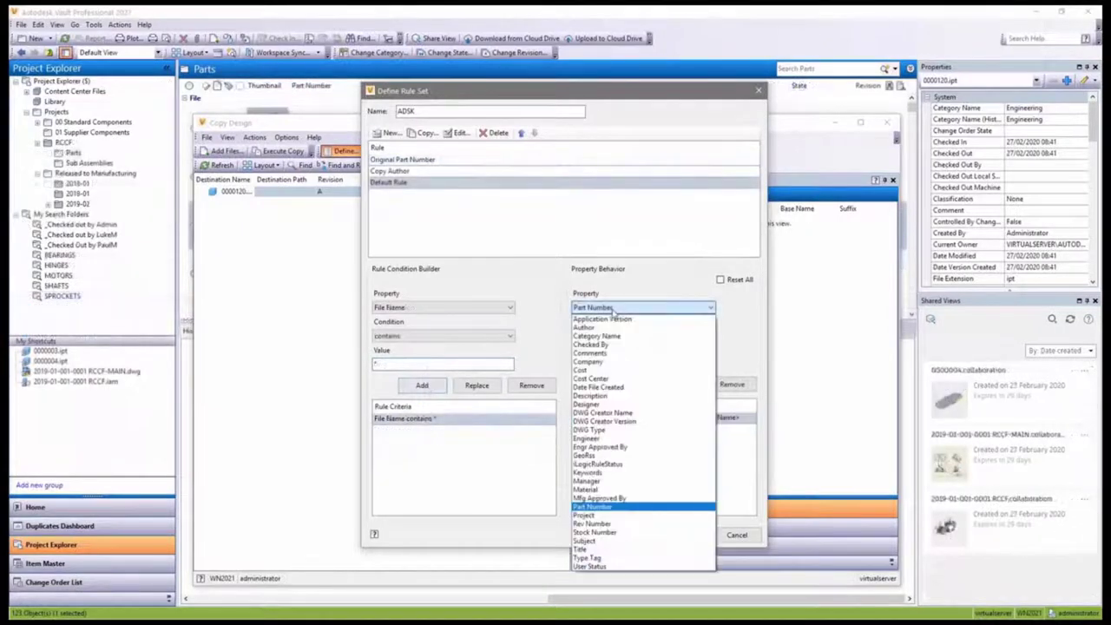
left_click(615, 335)
left_click(623, 385)
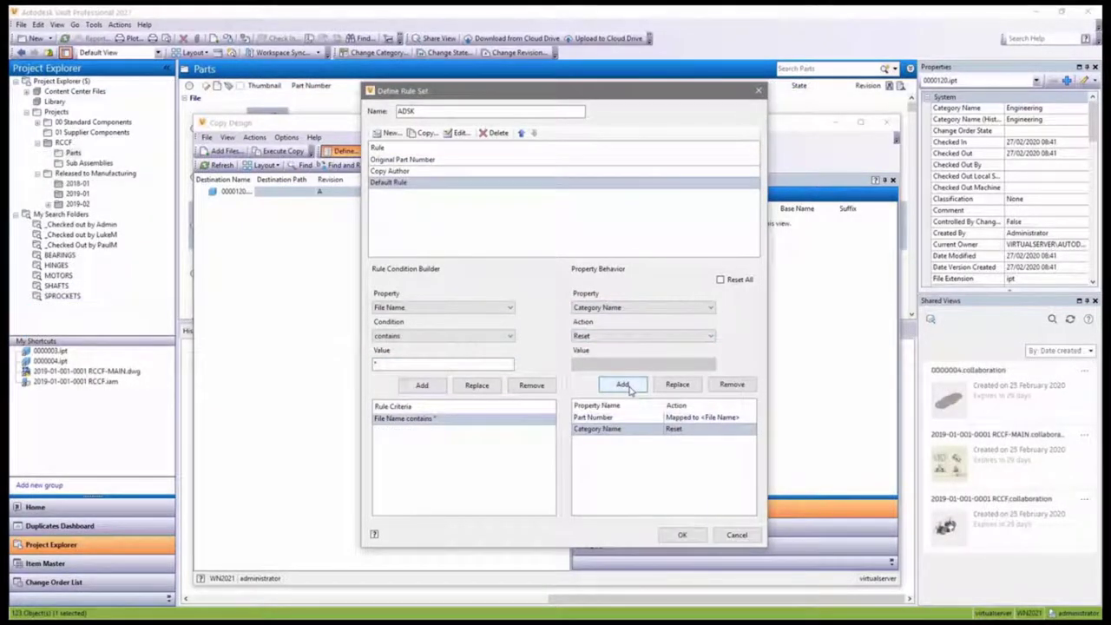
left_click(682, 534)
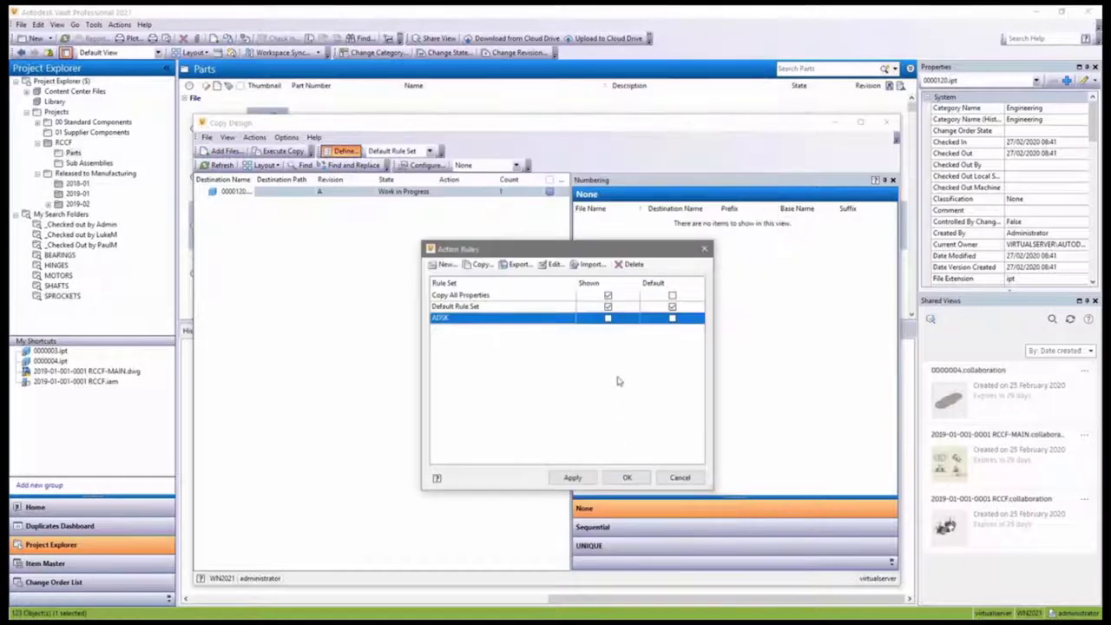
Make ADSK the default Copy Design rule set and apply it.
left_click(608, 319)
left_click(672, 318)
left_click(572, 477)
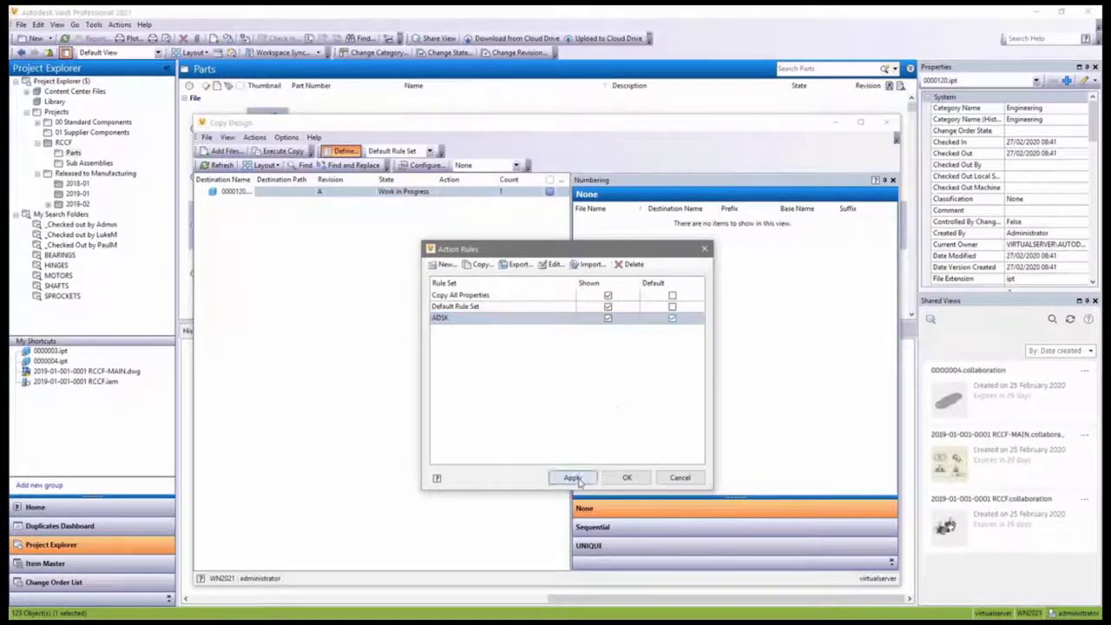
left_click(626, 478)
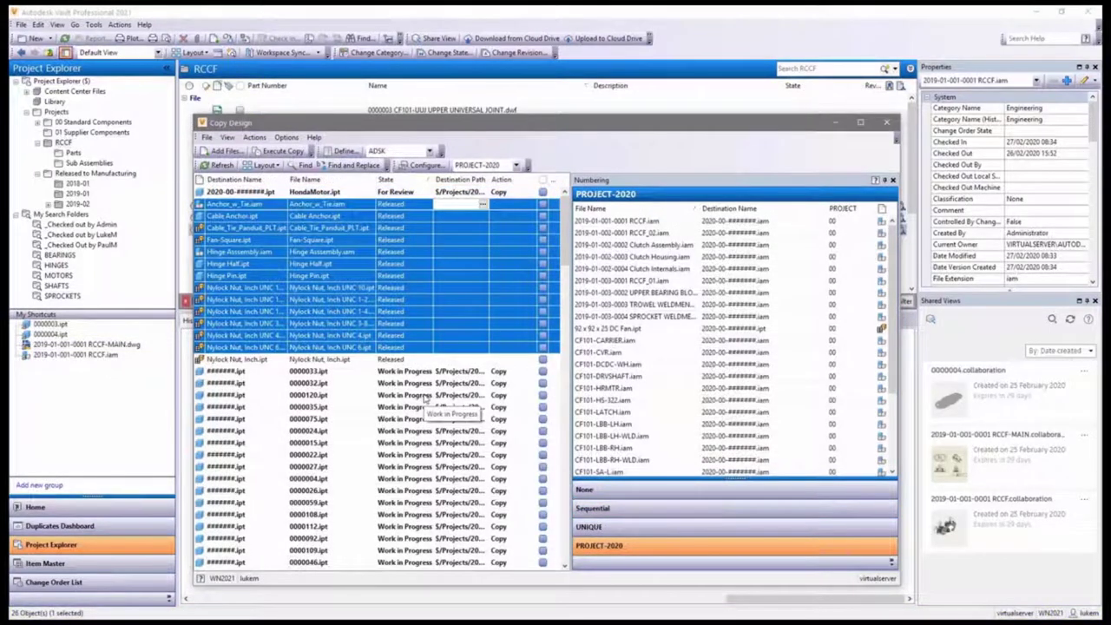
Switch the copy file list to tree view and execute the copy.
left_click(266, 165)
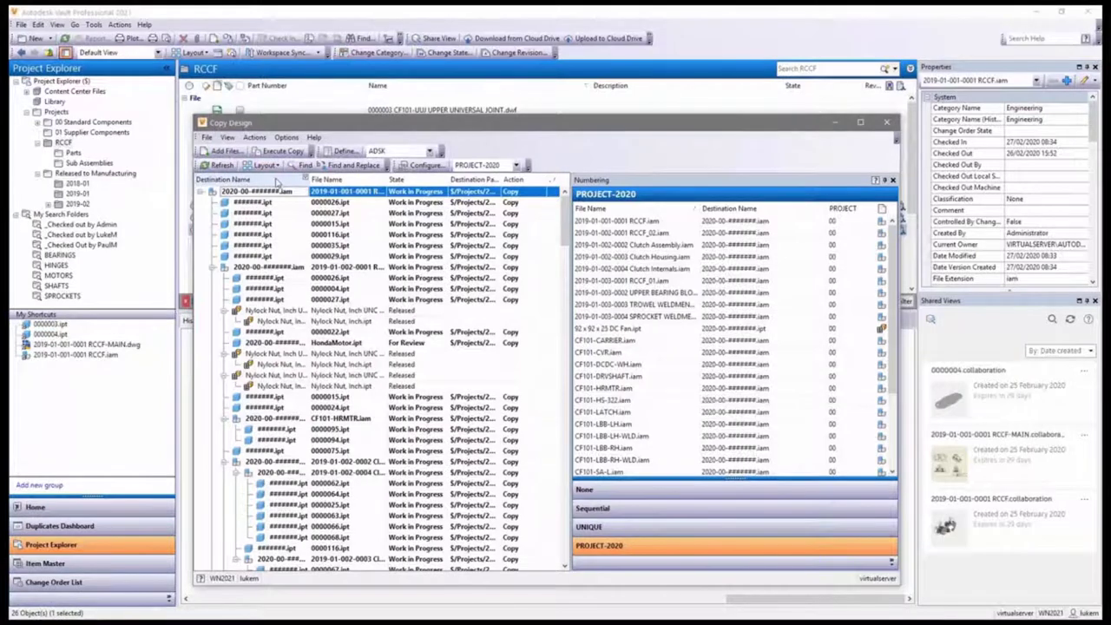
left_click(282, 151)
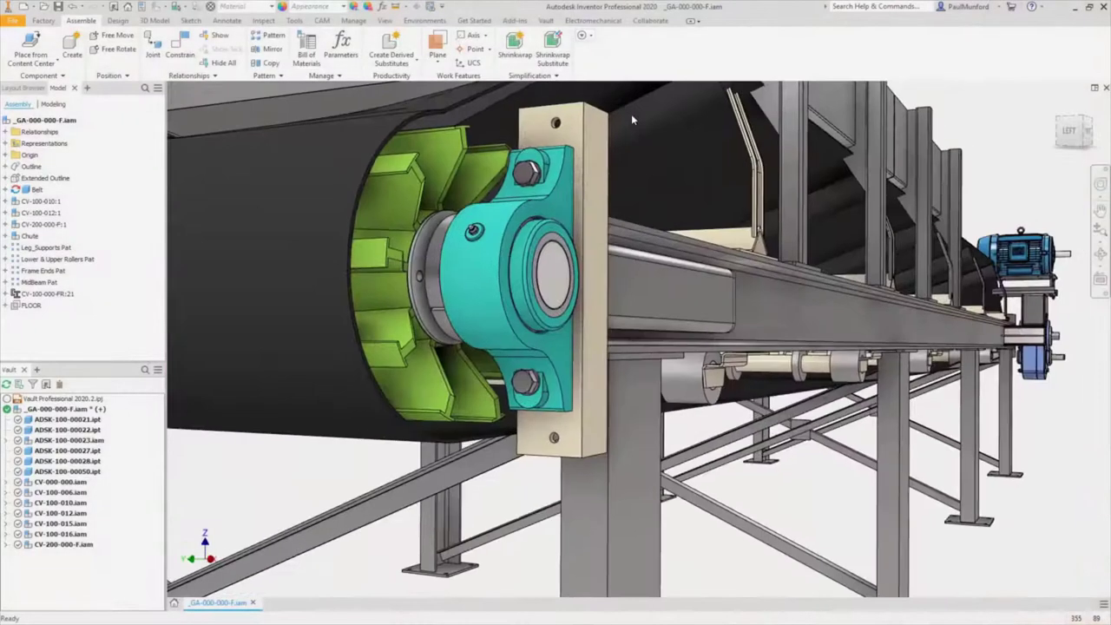
Run Find Duplicates on the top-level conveyor assembly.
left_click(546, 20)
left_click(518, 43)
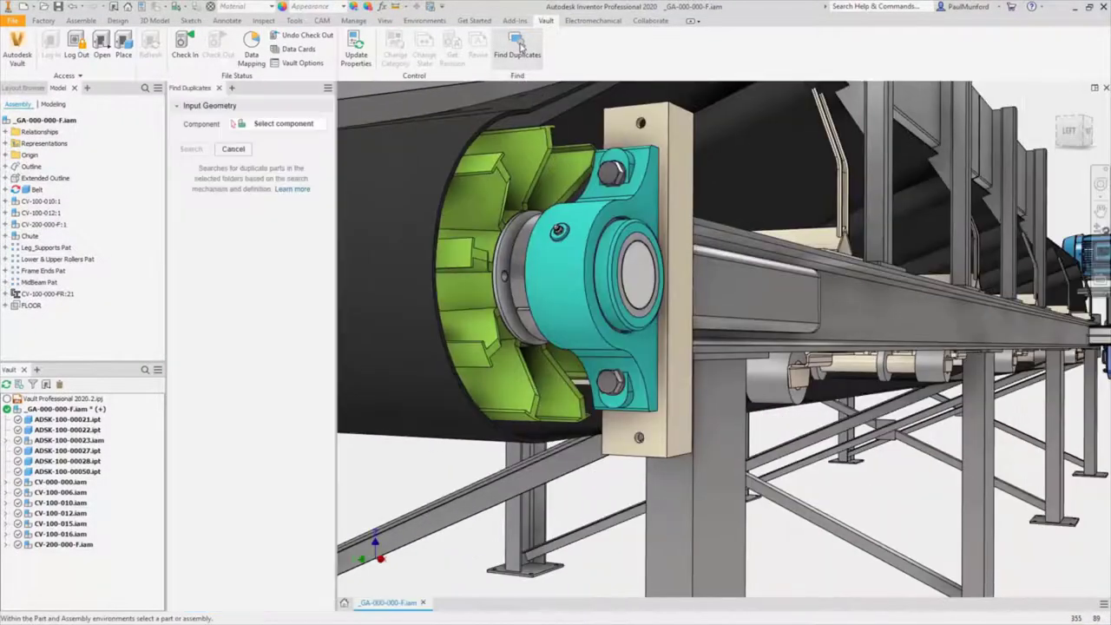
left_click(45, 120)
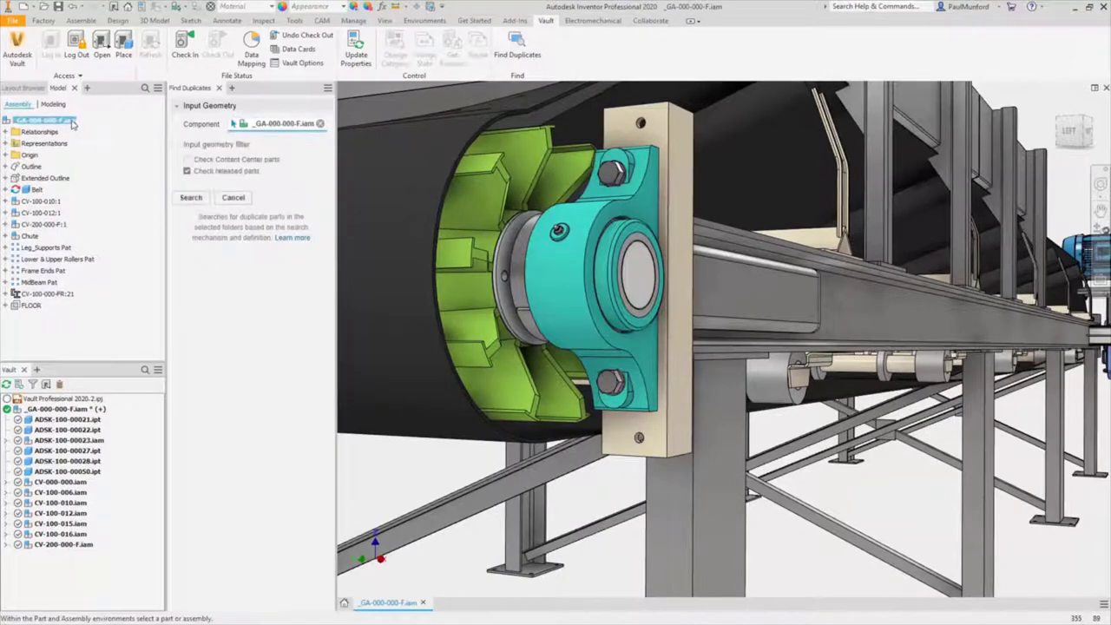
left_click(189, 198)
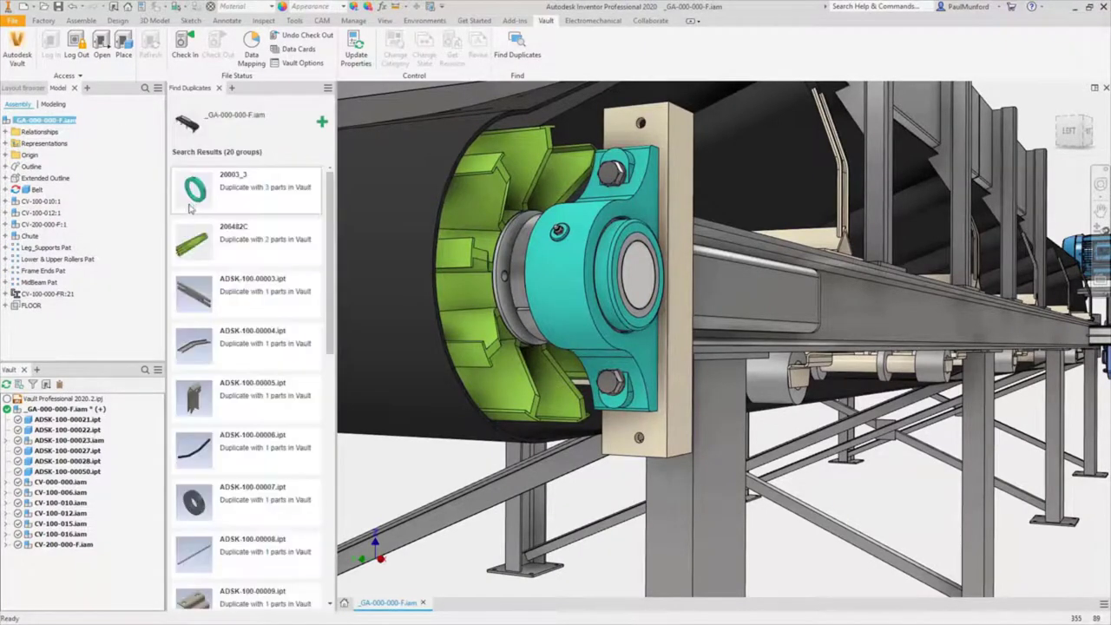
In the 206482C group, replace all occurrences with ADSK-100-00052.
left_click(308, 232)
left_click(319, 171)
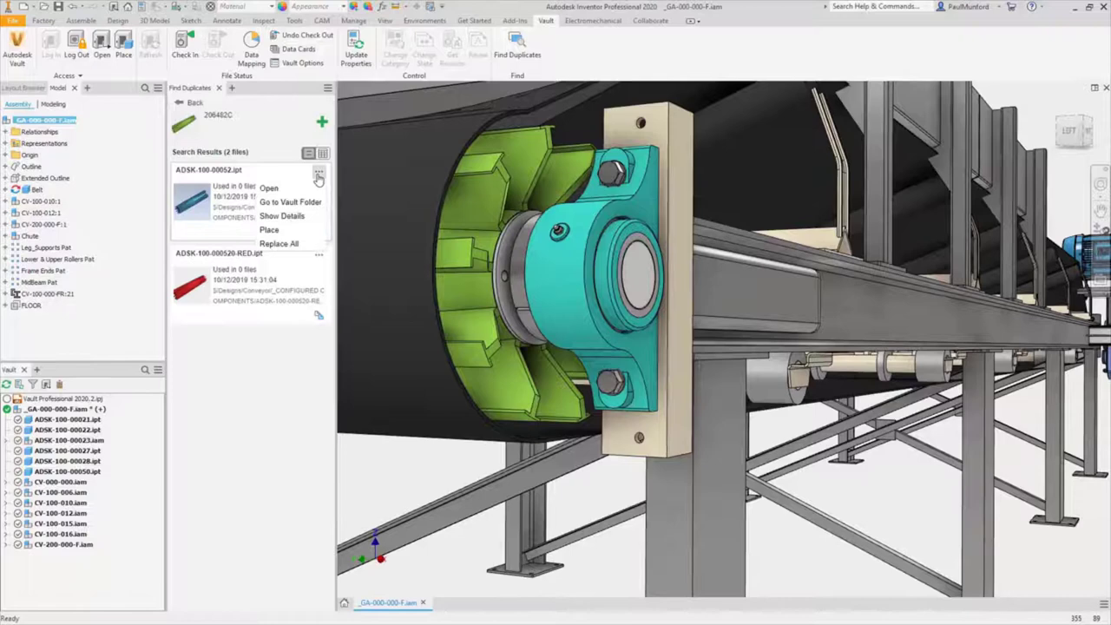
left_click(278, 243)
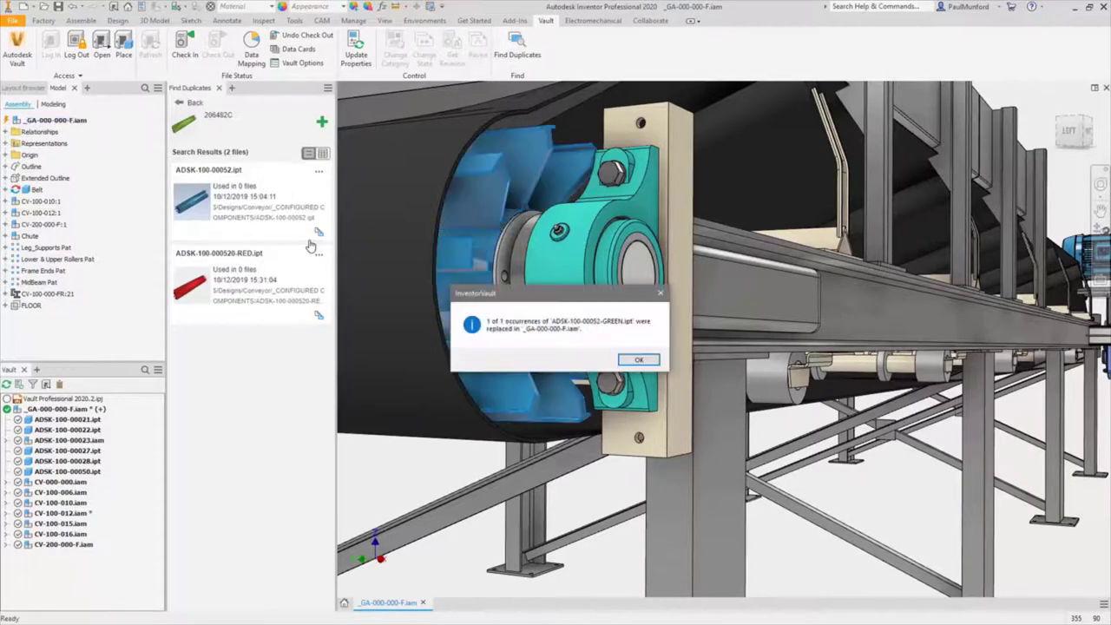
key("Return")
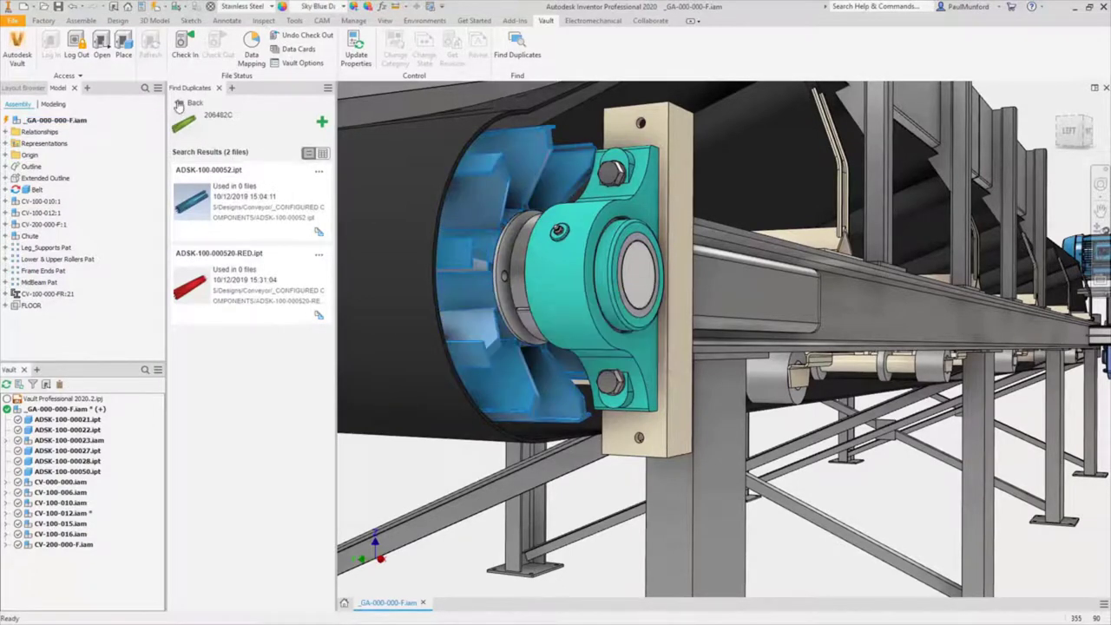
Replace all ADSK-100-00047 occurrences with its BLUE duplicate.
left_click(179, 102)
scroll(302, 383, "down", 2)
scroll(302, 383, "down", 3)
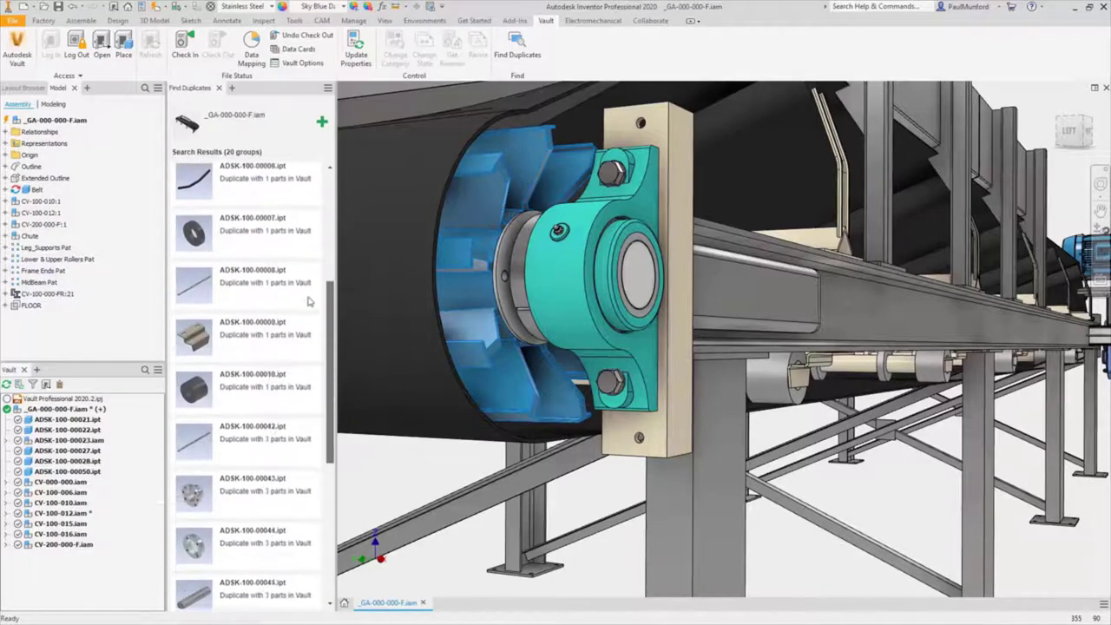
scroll(302, 383, "down", 3)
scroll(302, 383, "down", 2)
left_click(285, 369)
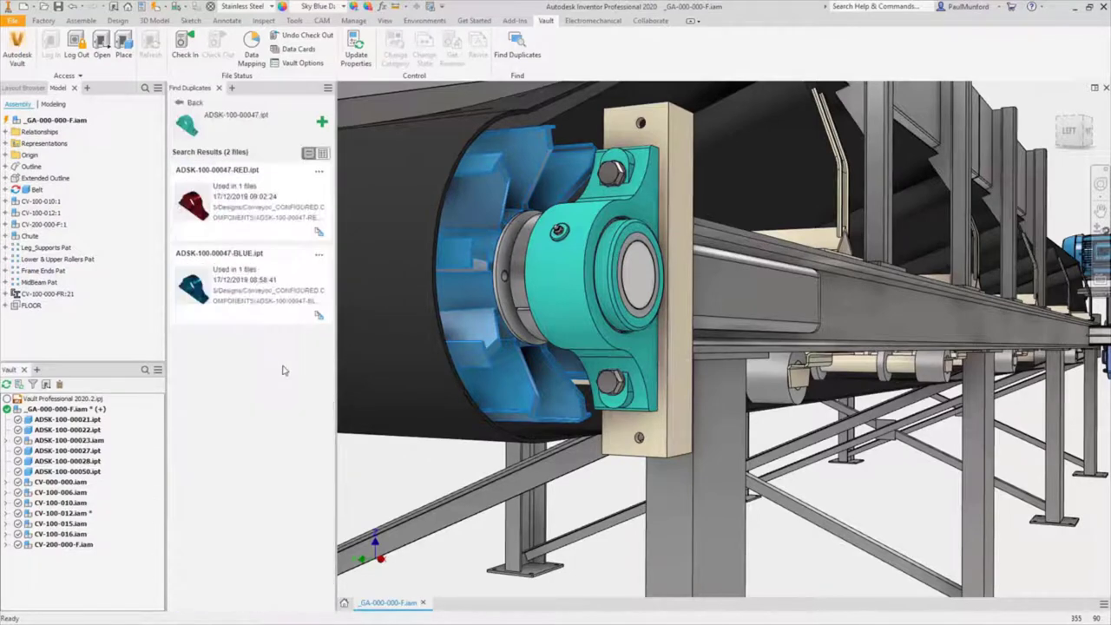
left_click(319, 253)
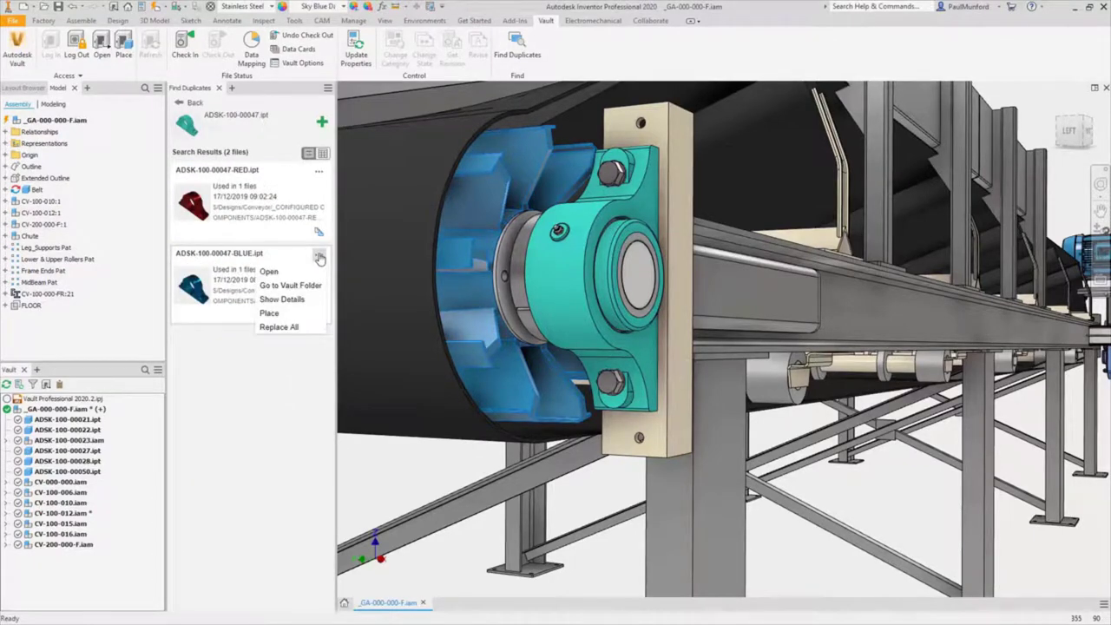
left_click(313, 326)
key("Return")
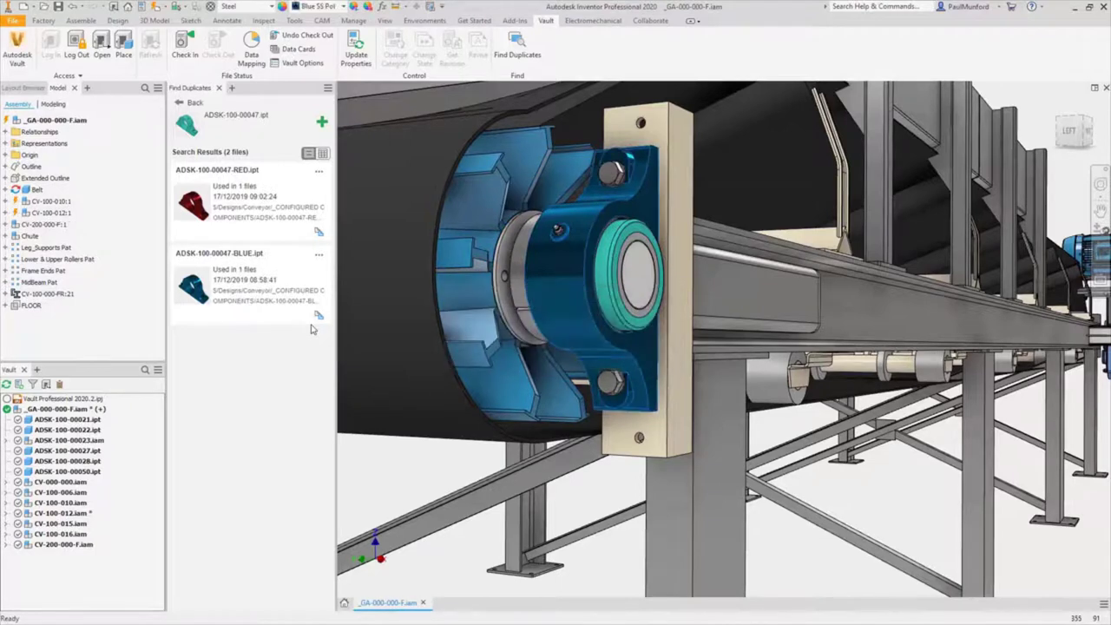
Return to the duplicate groups list and open the 20003_3 group.
left_click(184, 102)
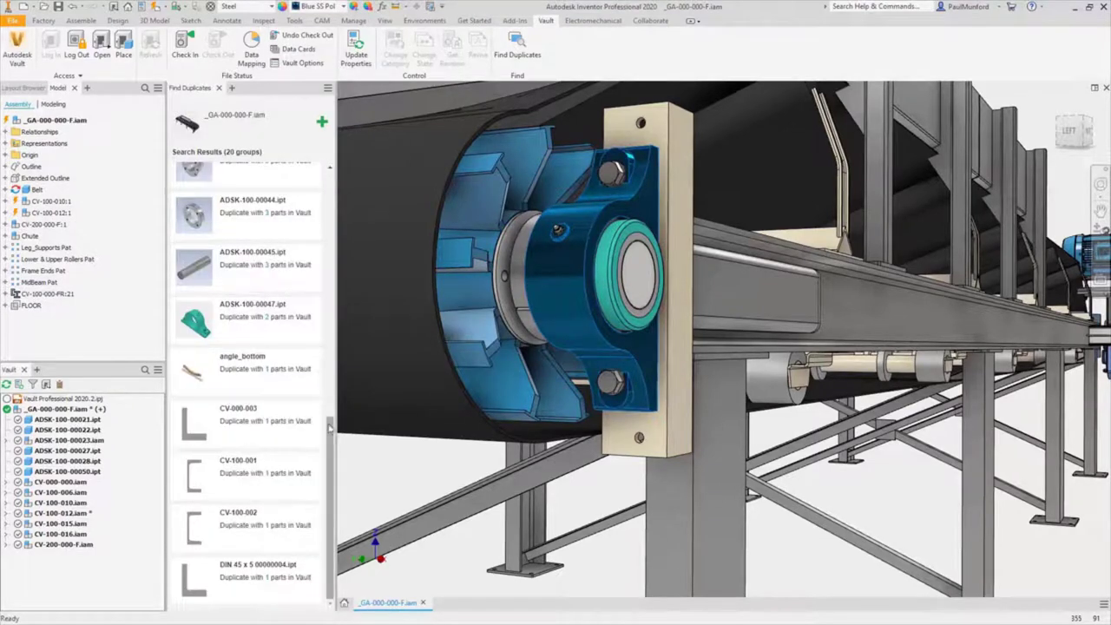
scroll(312, 243, "up", 2)
scroll(317, 247, "up", 5)
scroll(321, 252, "up", 5)
scroll(321, 252, "up", 3)
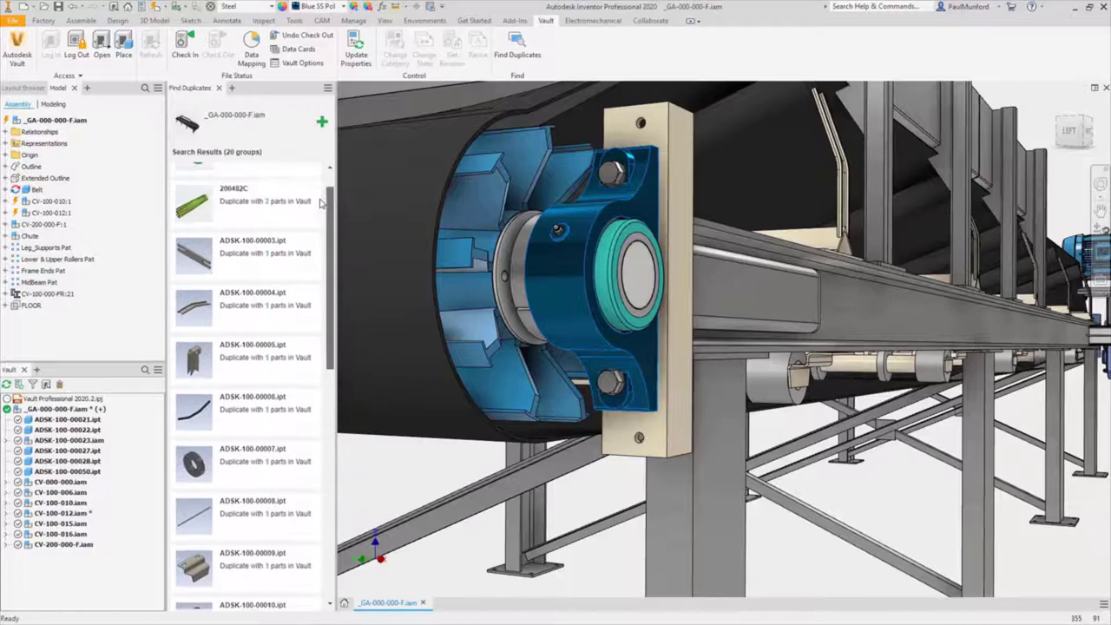
scroll(321, 226, "up", 2)
left_click(261, 177)
Dock the results wide, switch to Details View, and Replace All 8 collars with the last duplicate.
mouse_move(200, 87)
left_mouse_down()
mouse_move(213, 110)
mouse_move(219, 375)
left_mouse_up()
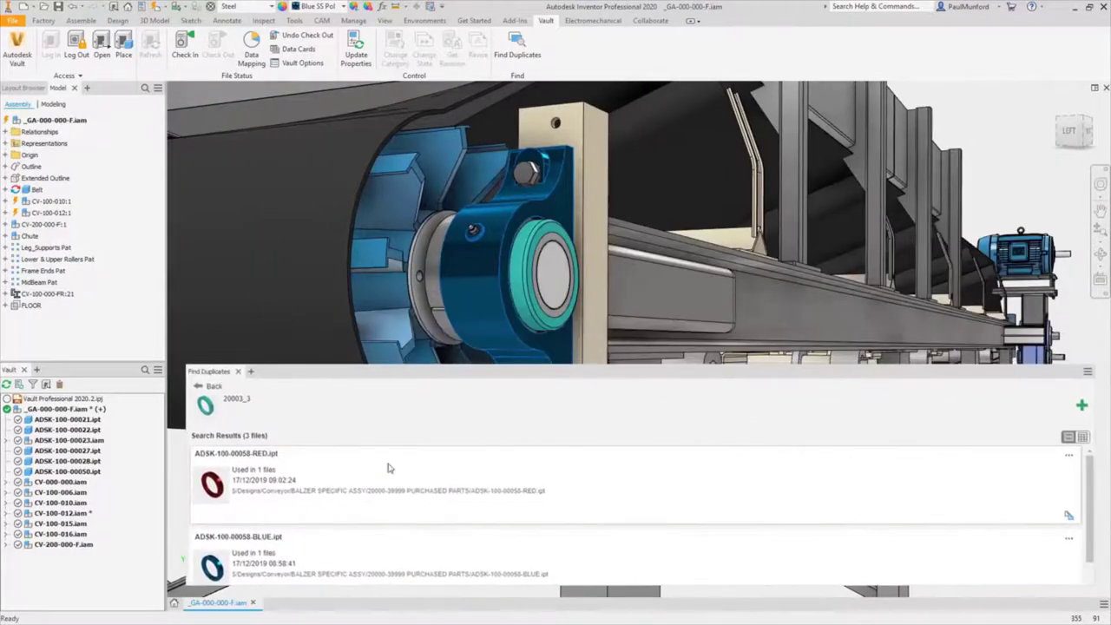
left_click(1082, 436)
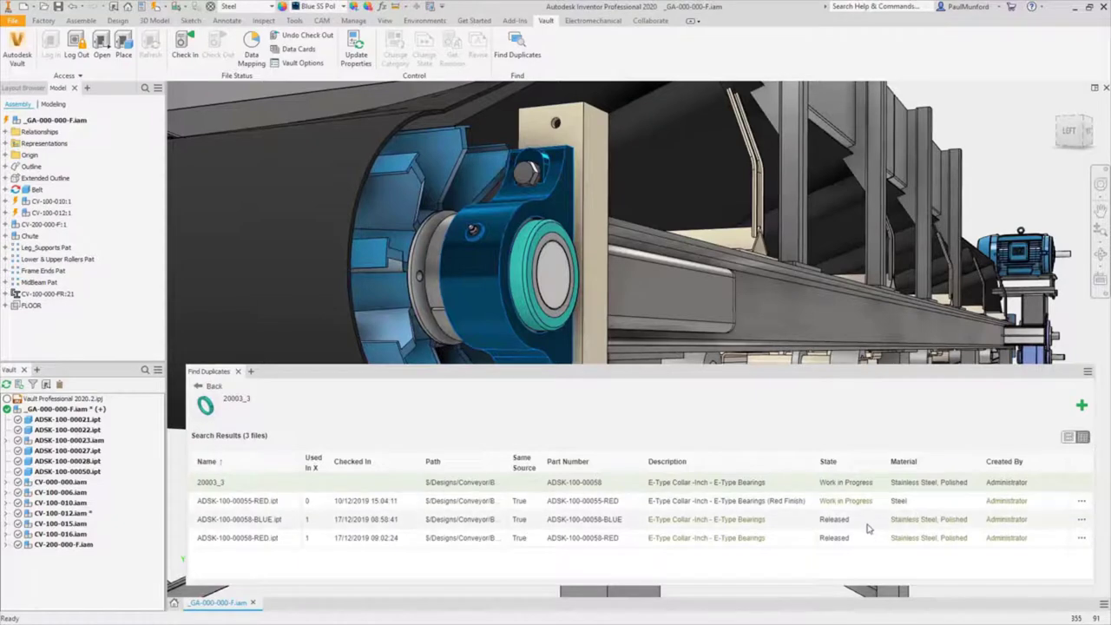
left_click(1081, 519)
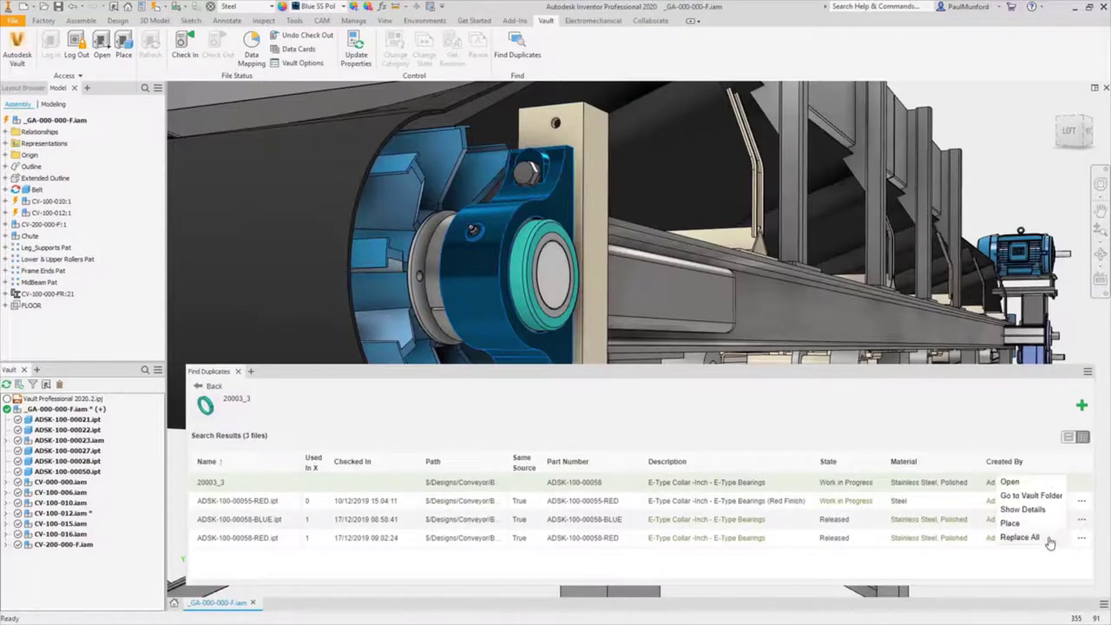
left_click(1046, 537)
key("Return")
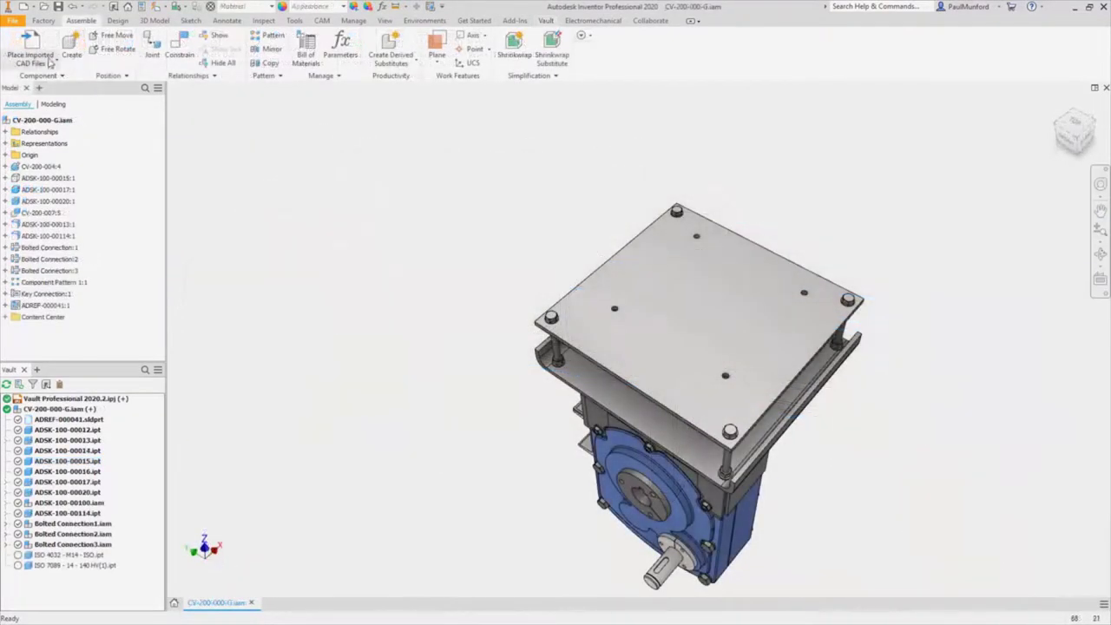
Import 286T-Motor.stp and place one instance in the gearbox assembly.
left_click(26, 43)
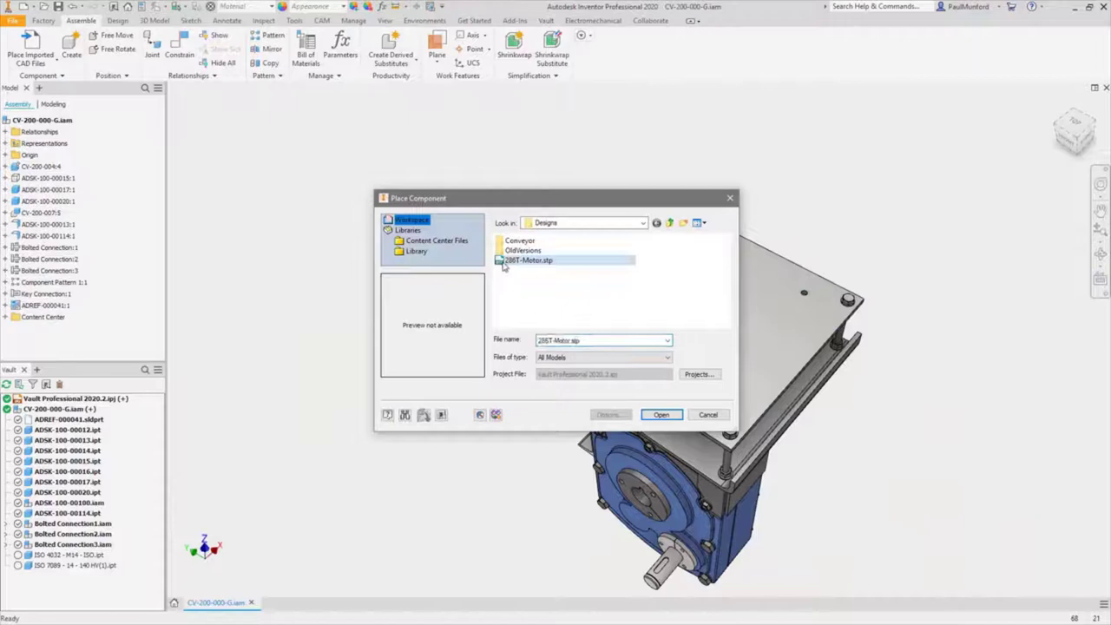
left_click(651, 414)
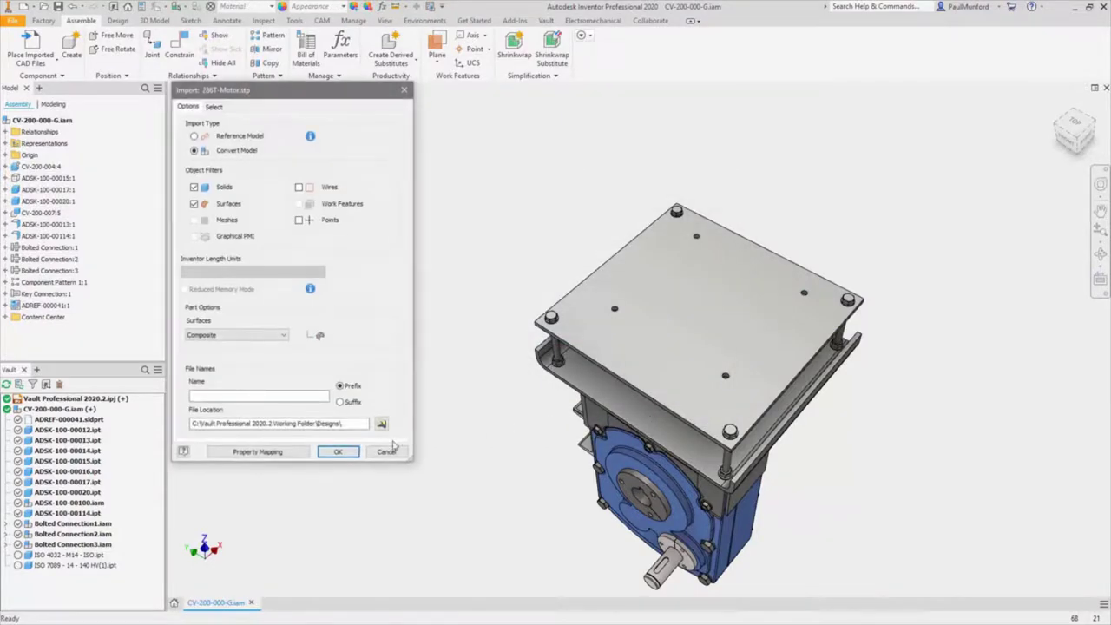
left_click(340, 452)
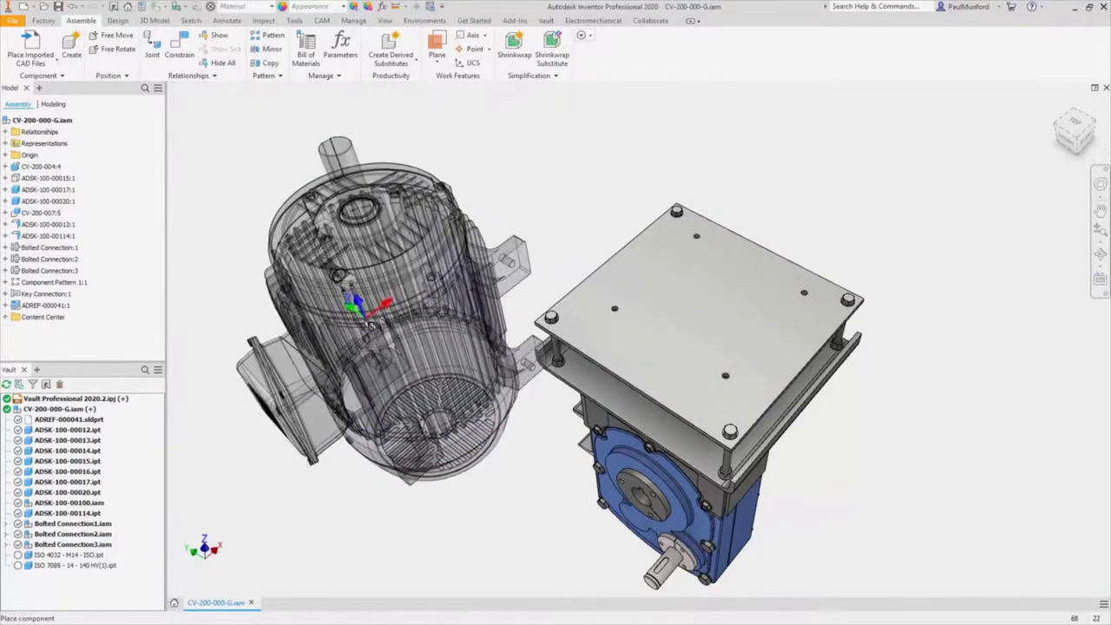
left_click(371, 308)
right_click(371, 308)
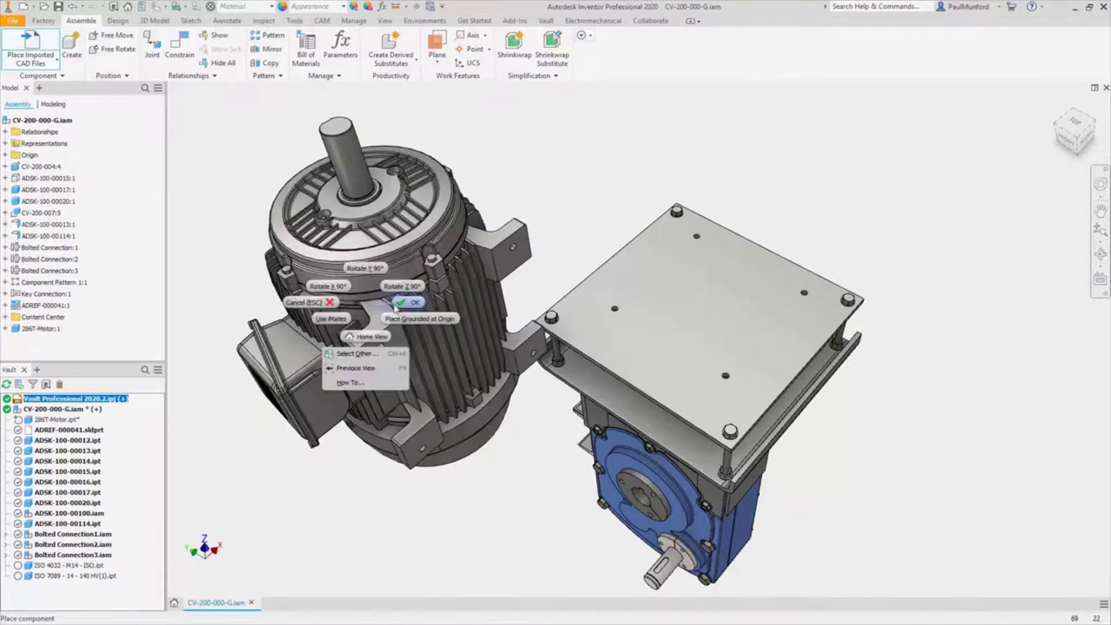
left_click(395, 308)
Rigidly joint the motor bracket to the plate hole, flipping its alignment.
right_click(267, 298)
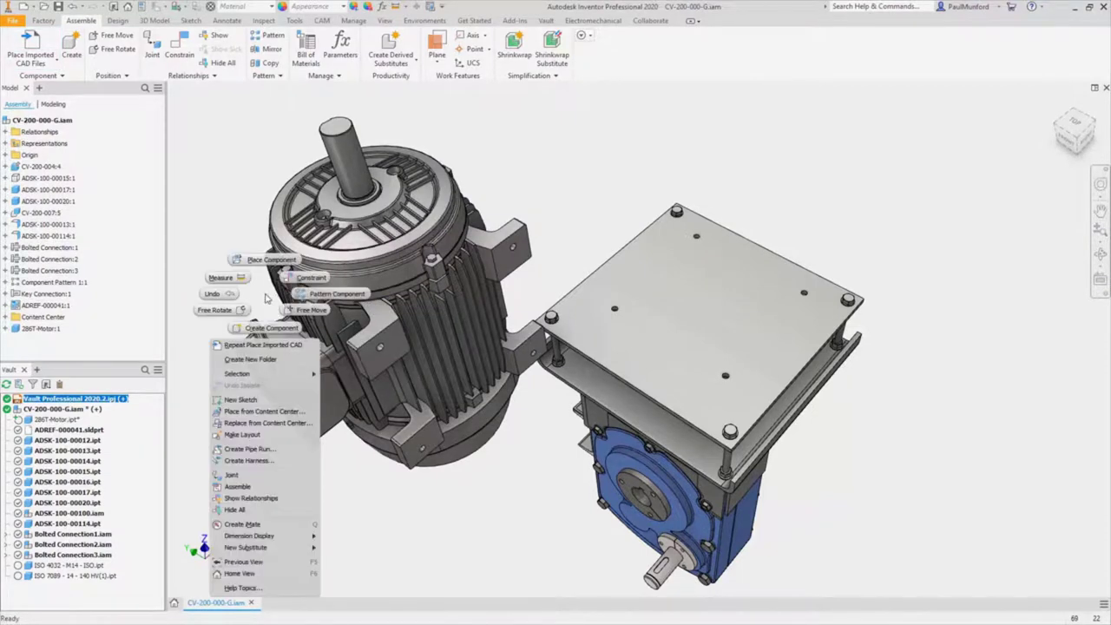
left_click(243, 474)
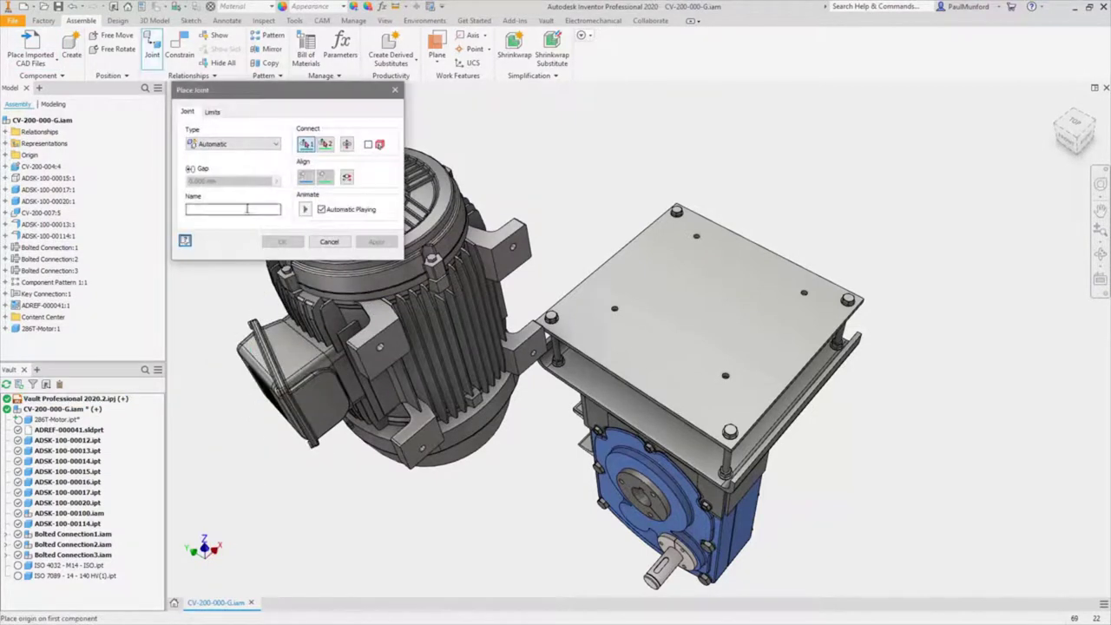
left_click(232, 143)
left_click(222, 163)
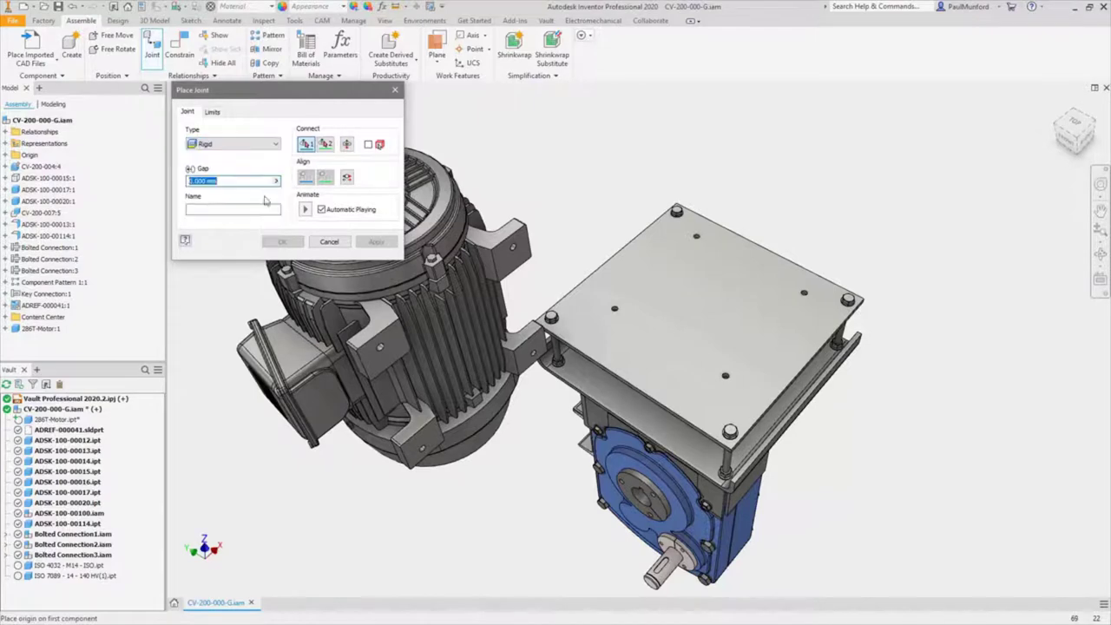
left_click(370, 347)
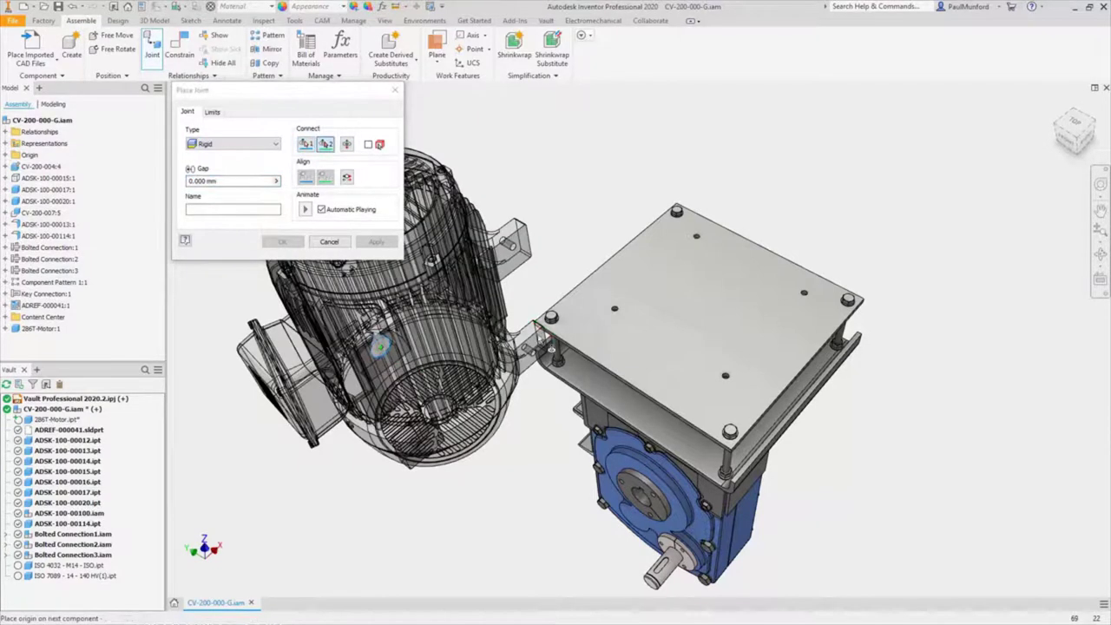
left_click(615, 310)
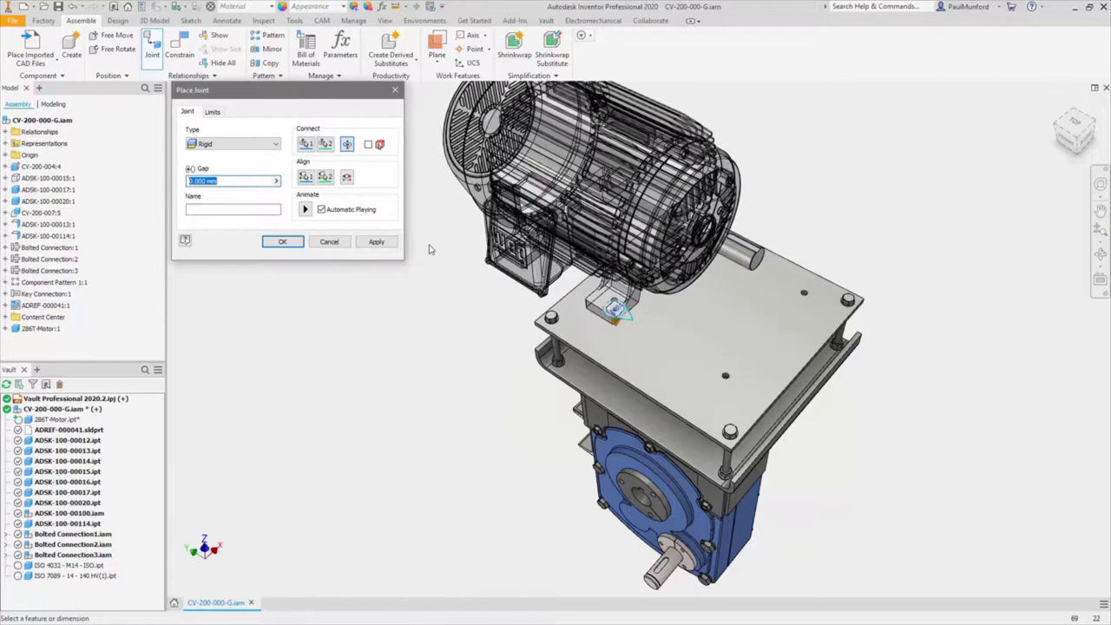
left_click(326, 177)
right_click(755, 426)
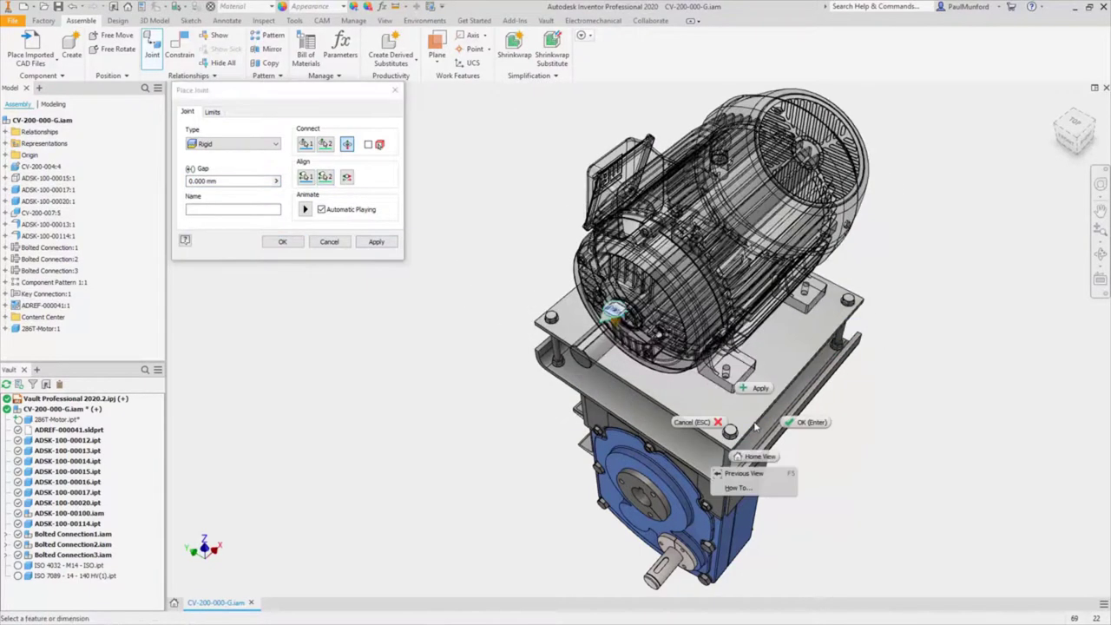
left_click(729, 395)
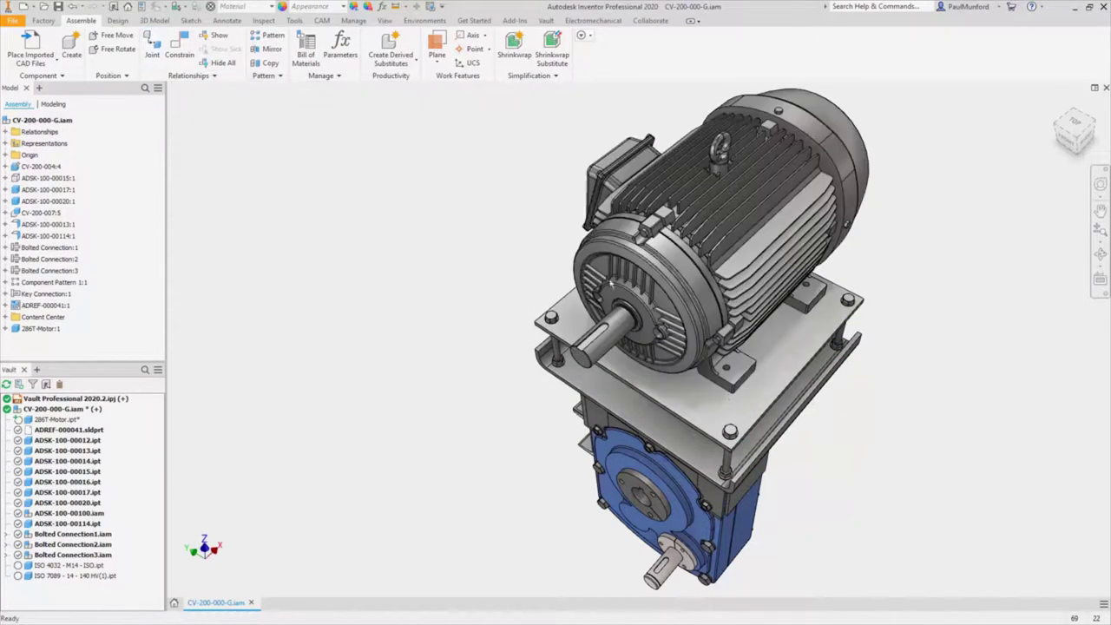
Run Find Duplicates and replace the imported 286T motor with vault duplicate ADSK-100-00018.
left_click(546, 19)
left_click(519, 48)
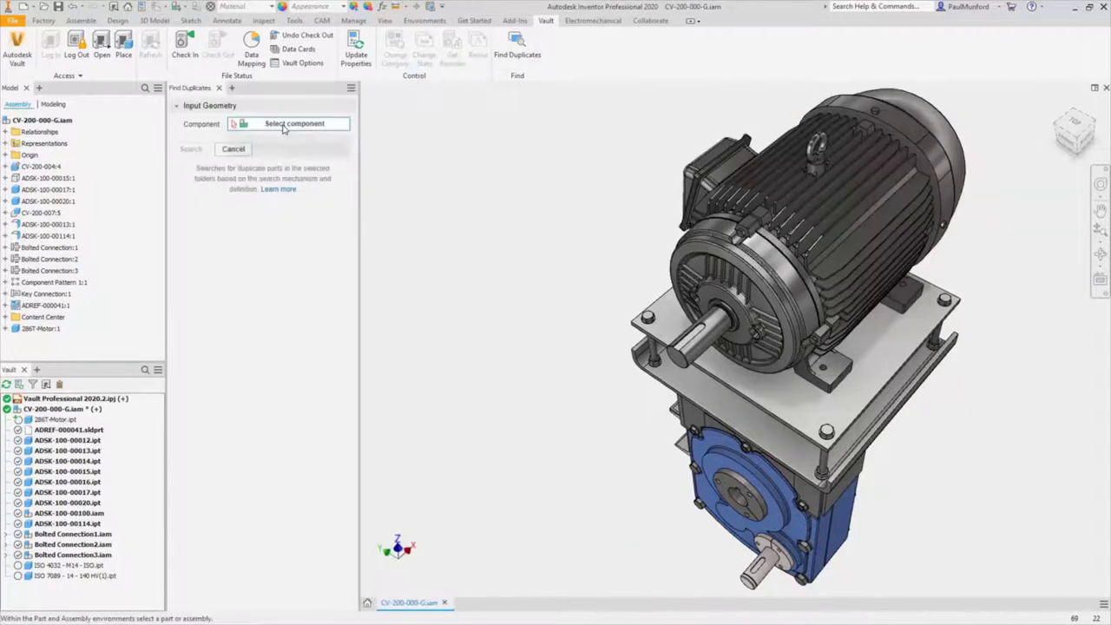
left_click(191, 198)
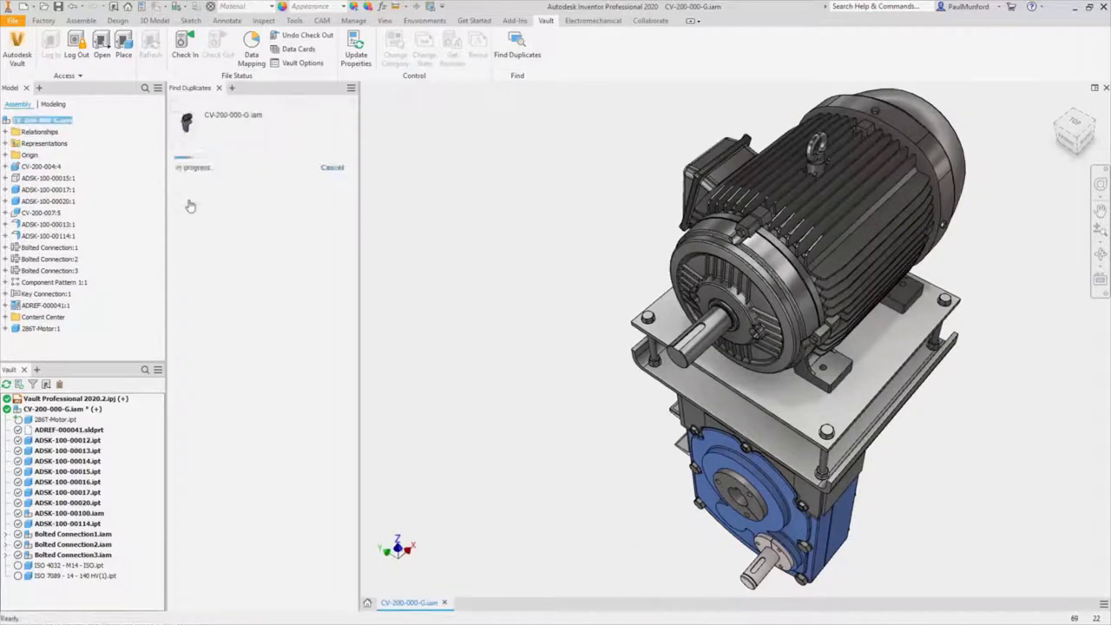
left_click(338, 191)
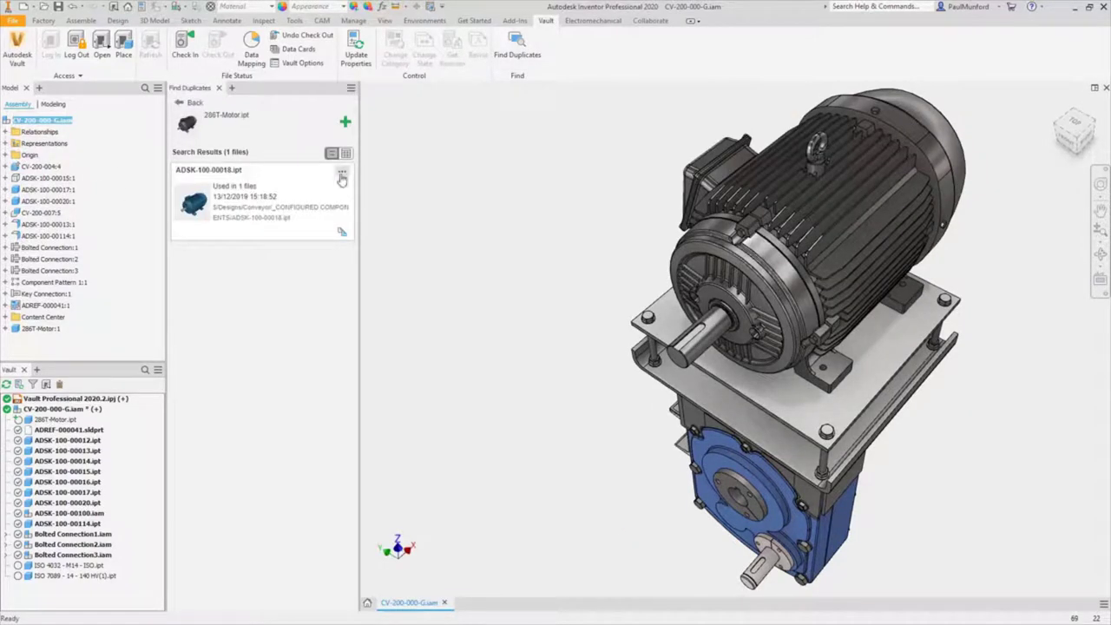
left_click(342, 171)
left_click(304, 243)
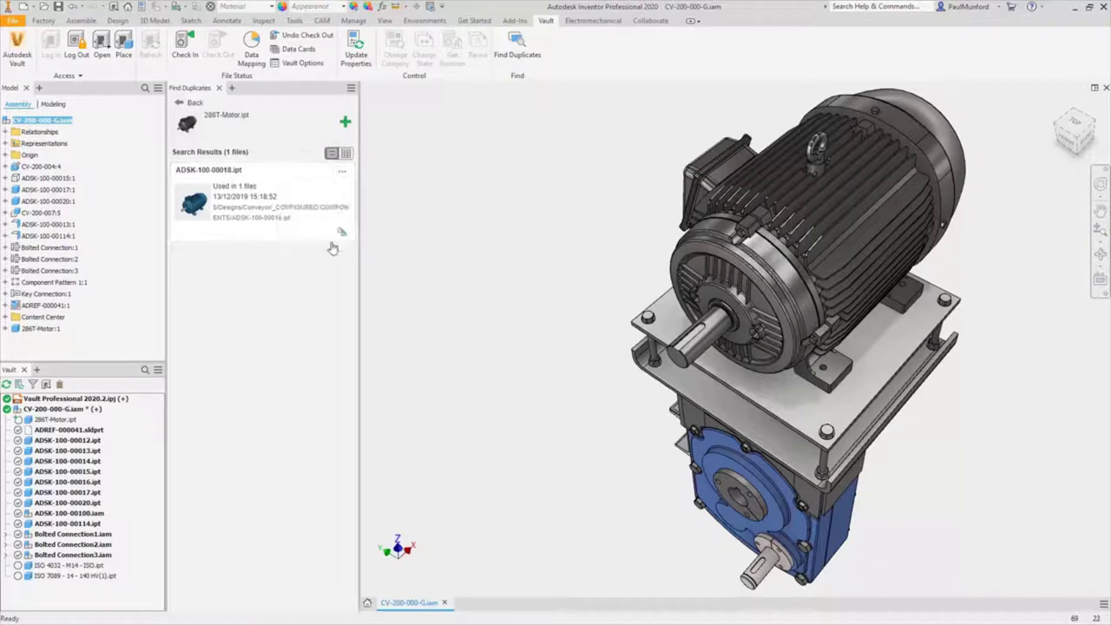
key("Return")
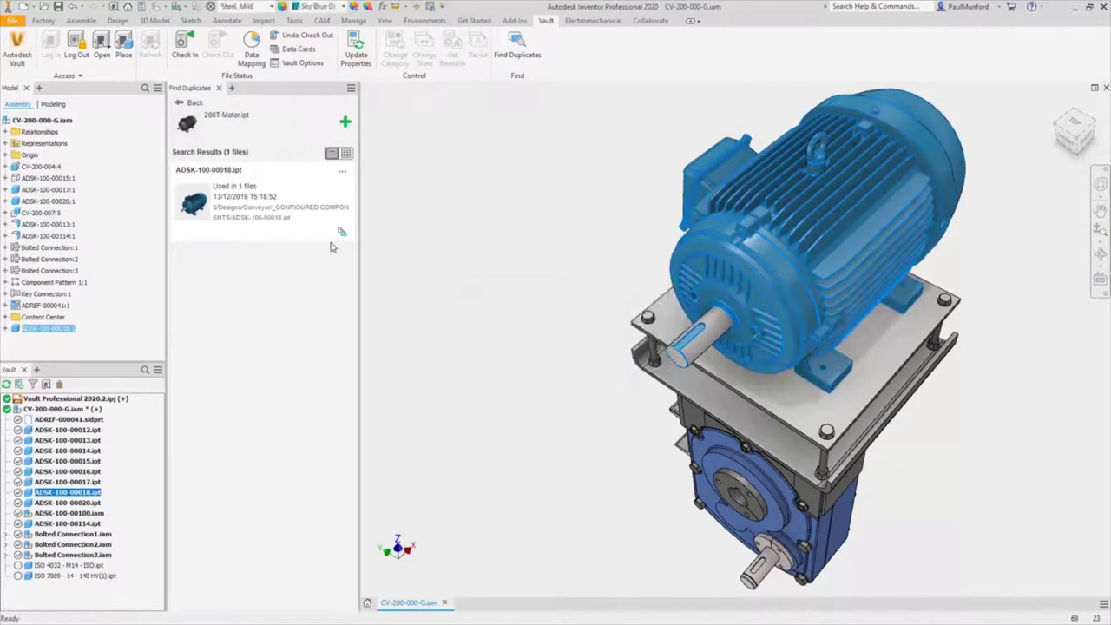
Save the assembly and check it in with comment 'First check in with Motor'.
left_click(57, 7)
left_click(182, 45)
type("Fi")
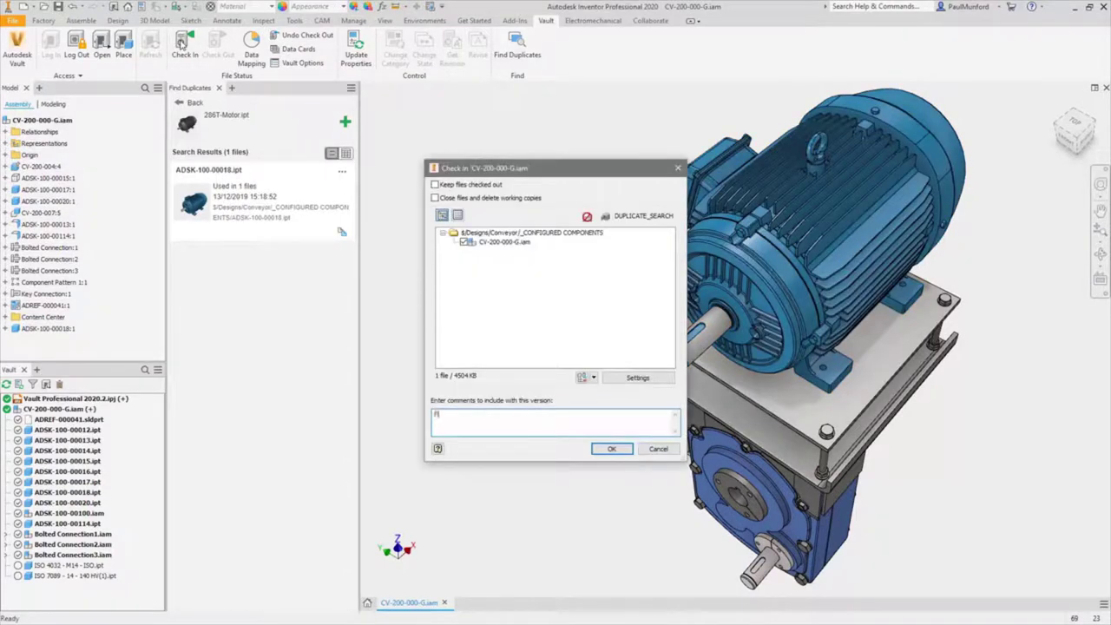
type("rst check in wit")
type("h Motor")
key("Return")
left_click(611, 448)
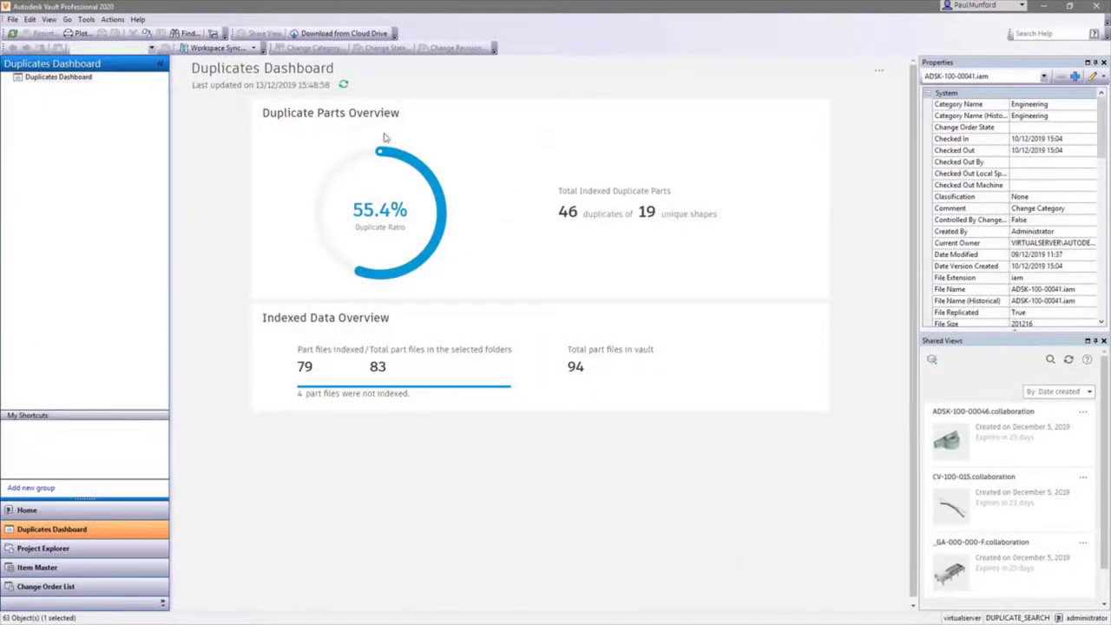
Refresh the Duplicates Dashboard figures and open the duplicate report.
left_click(342, 85)
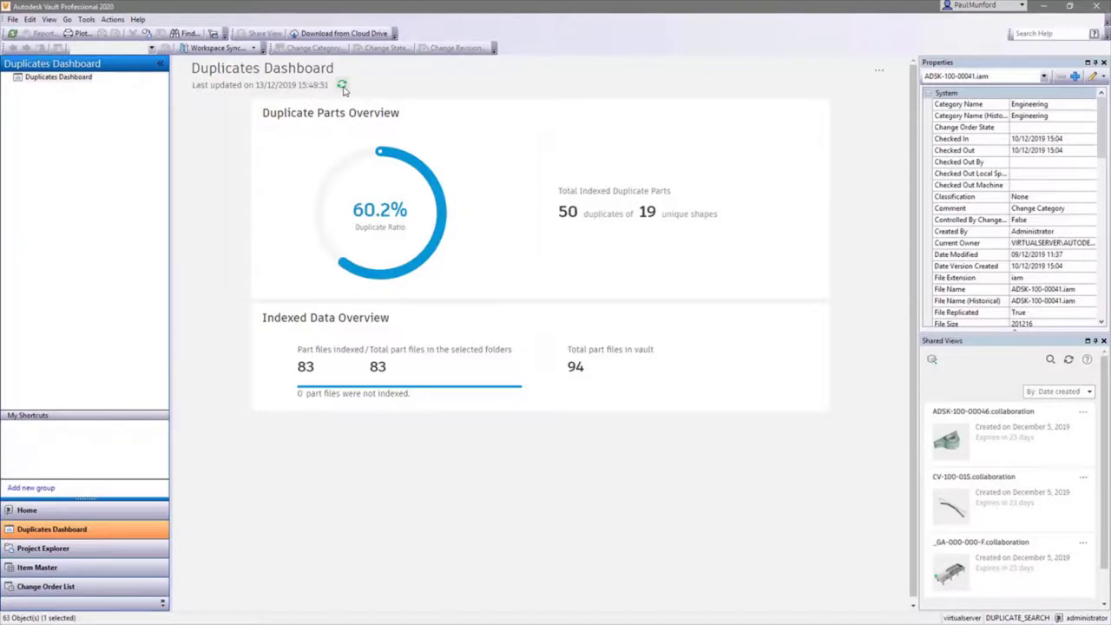
left_click(881, 76)
left_click(873, 84)
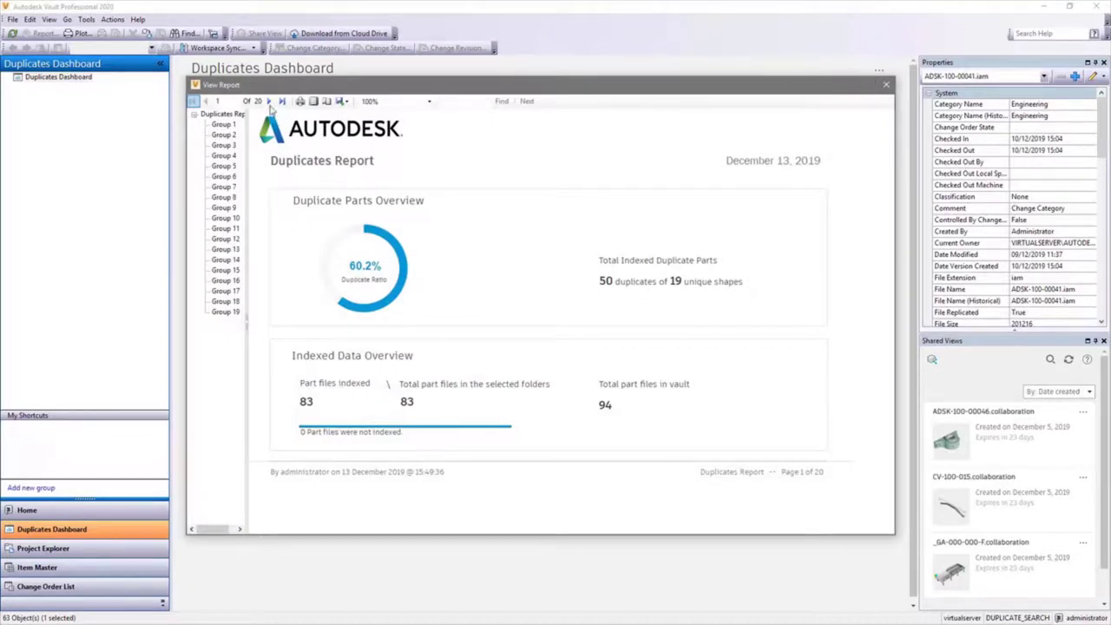
Page through the duplicate report three pages and export it to Excel.
left_click(269, 102)
left_click(269, 102)
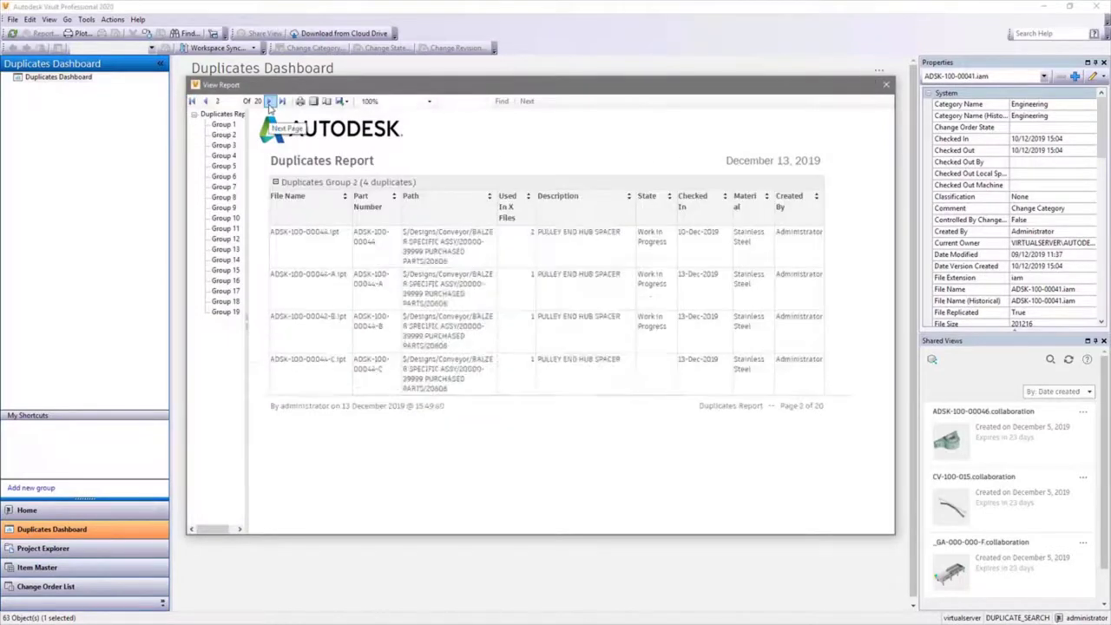
left_click(269, 102)
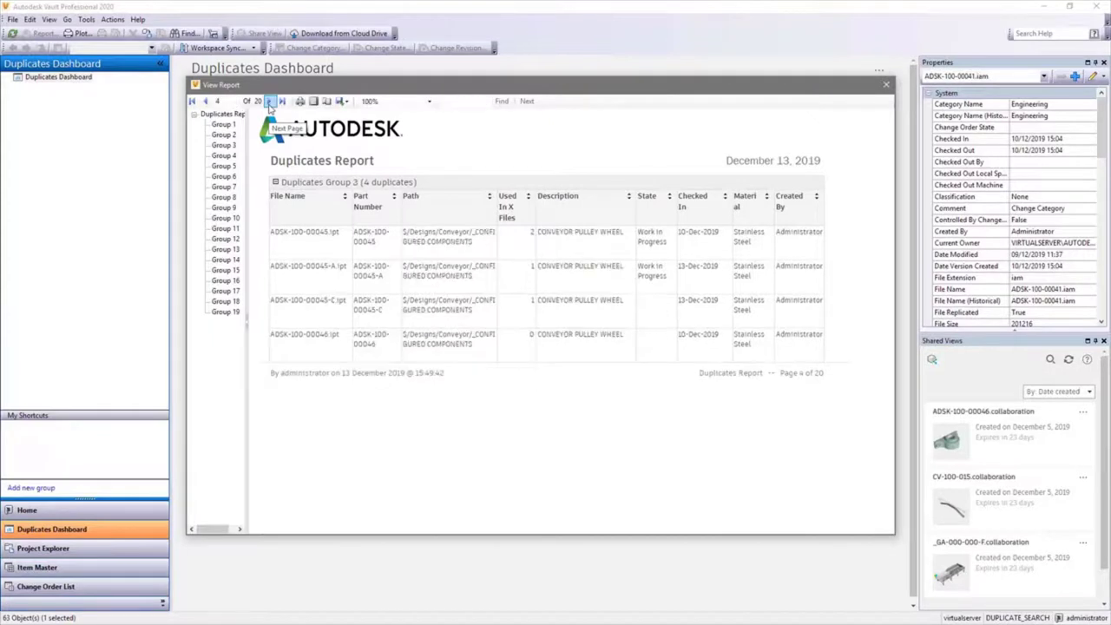
left_click(341, 102)
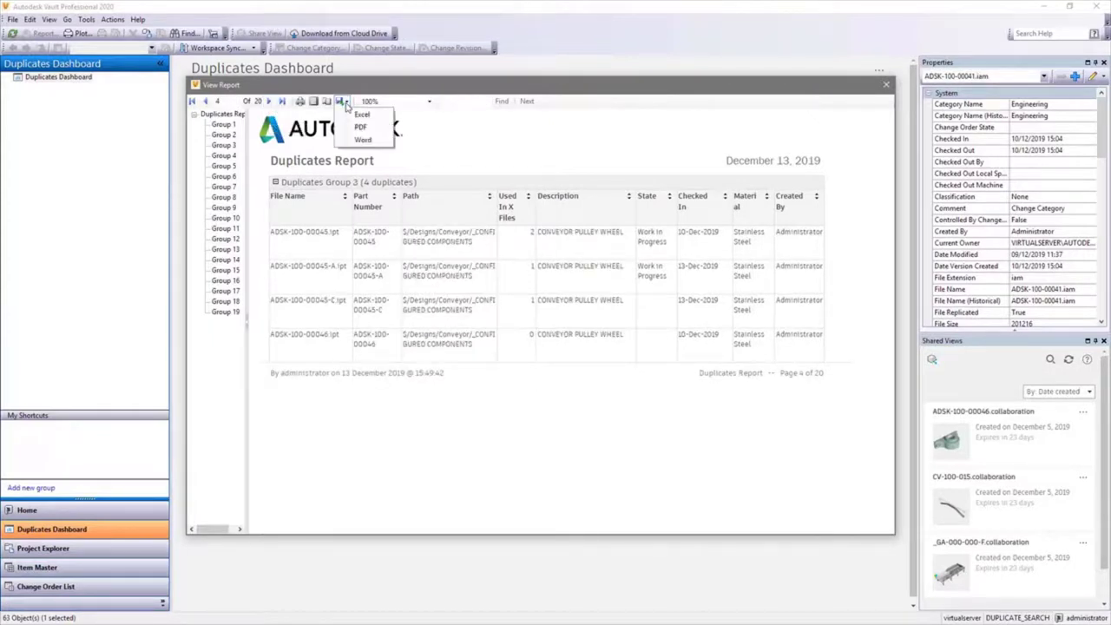
left_click(357, 114)
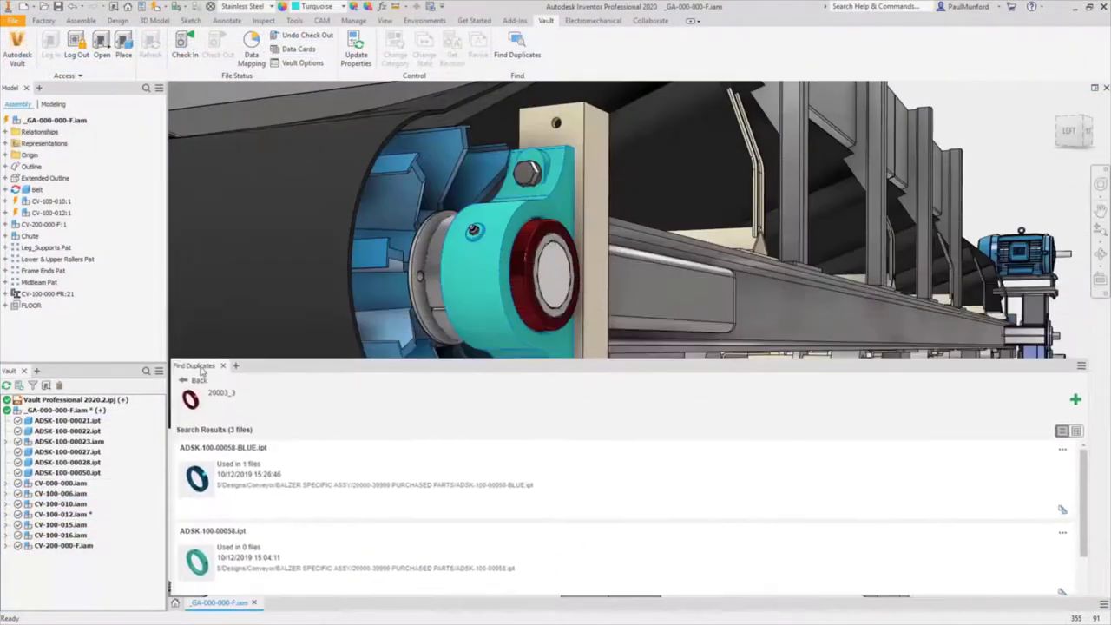
In Details View, Replace All using the ADSK-100-00058 row and dismiss the confirmation.
left_click(1075, 431)
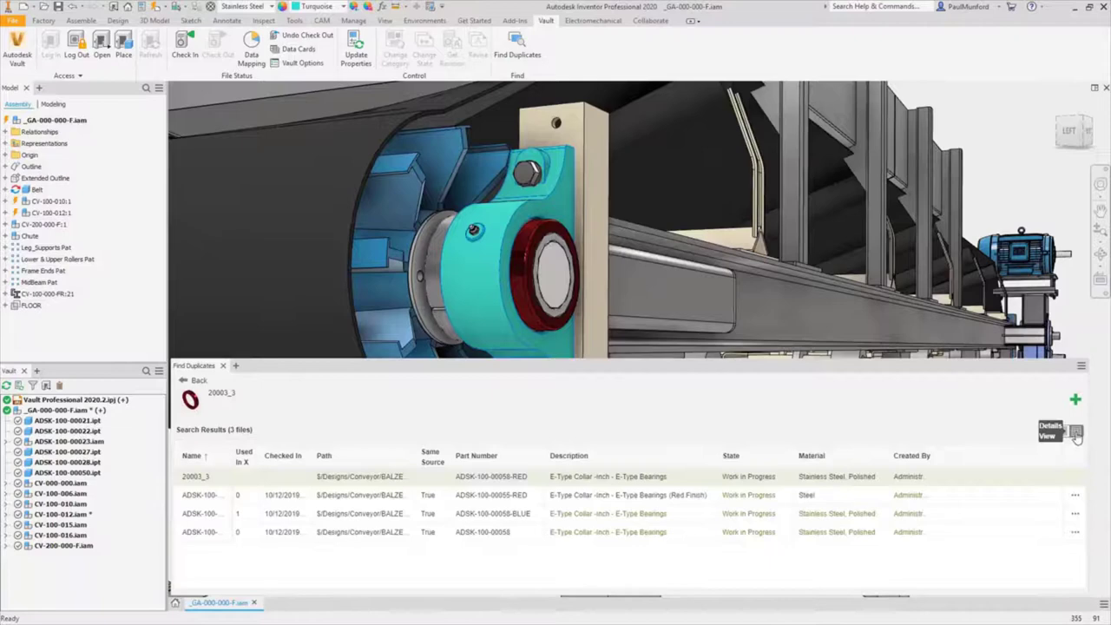
left_click(1075, 531)
left_click(1041, 529)
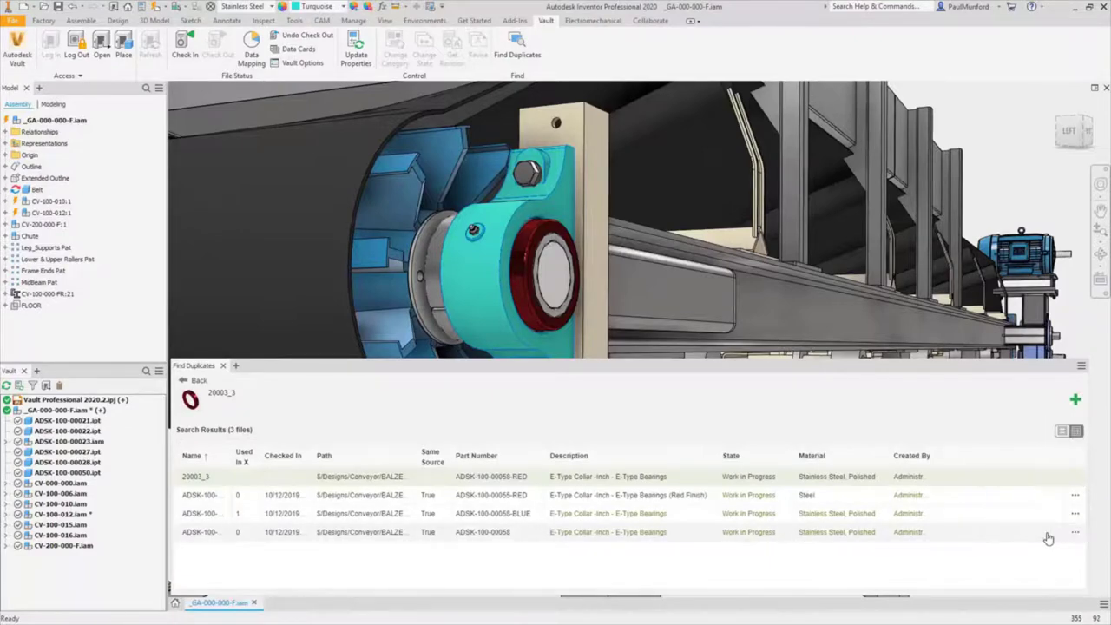
key("Return")
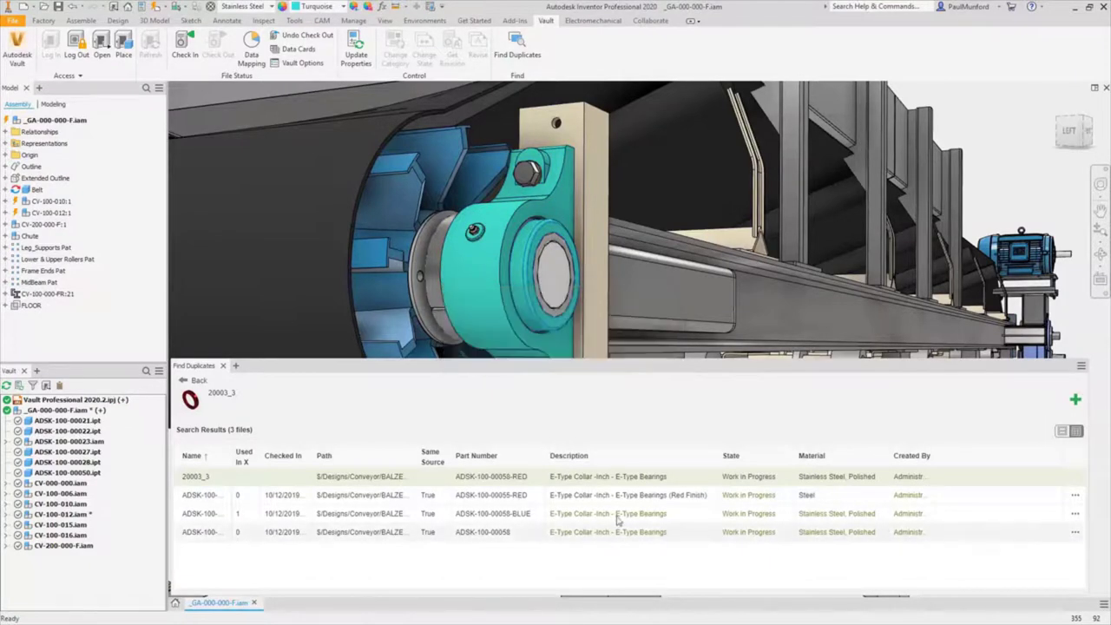